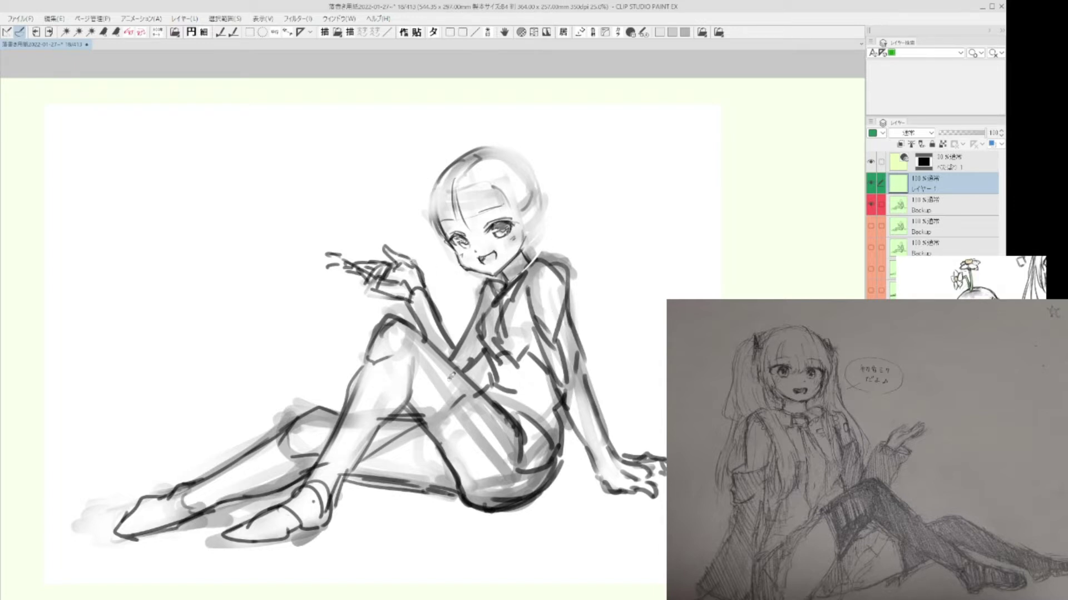
- Circle the character's raised hand with a thin red ellipse
{"action": "mouse_move", "coordinate": [423, 319]}
{"action": "left_mouse_down"}
{"action": "mouse_move", "coordinate": [387, 210]}
{"action": "mouse_move", "coordinate": [350, 315]}
{"action": "left_mouse_up"}
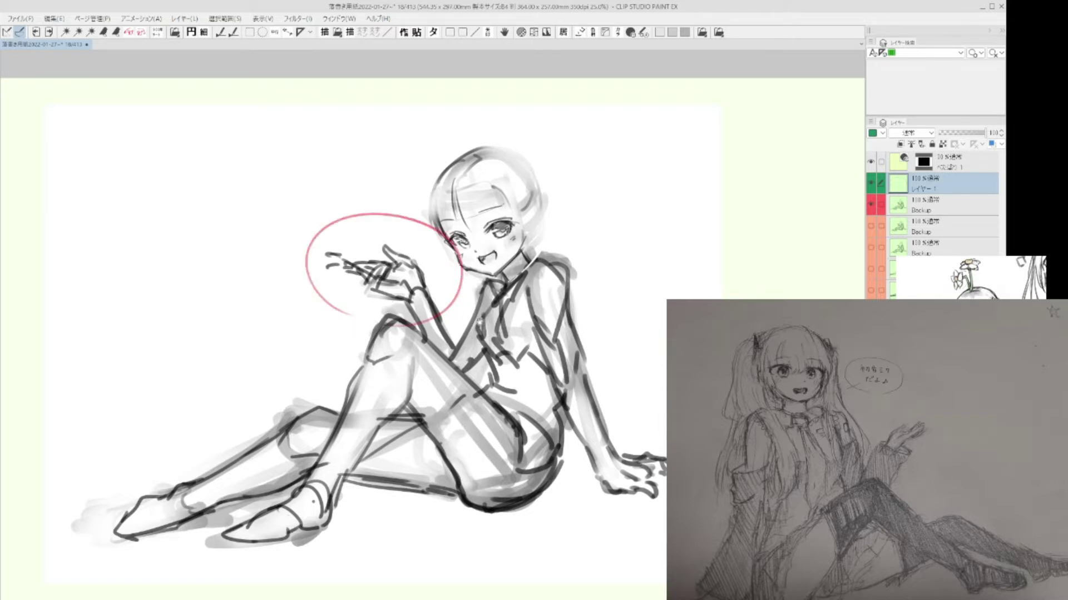
{"action": "left_click_drag", "start_coordinate": [479, 321], "coordinate": [613, 345]}
{"action": "scroll", "coordinate": [578, 344], "scroll_direction": "up", "scroll_amount": 2}
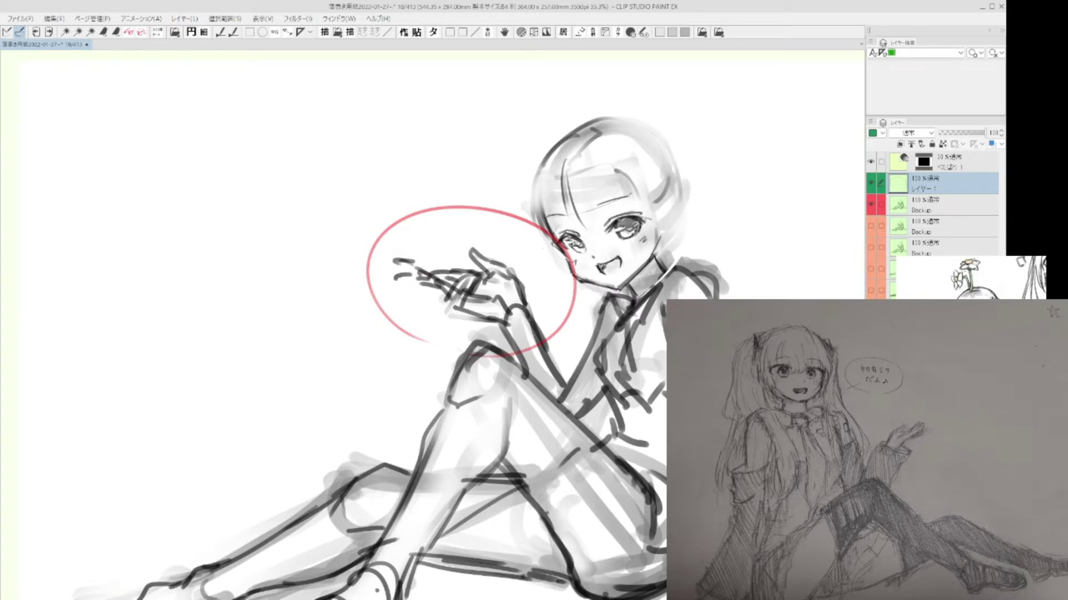
- Sketch a small red hand with palm, fingers, thumb and wrist to the left of the circled hand
{"action": "mouse_move", "coordinate": [345, 299]}
{"action": "left_mouse_down"}
{"action": "mouse_move", "coordinate": [253, 300]}
{"action": "mouse_move", "coordinate": [328, 319]}
{"action": "mouse_move", "coordinate": [356, 310]}
{"action": "left_mouse_up"}
{"action": "left_click_drag", "start_coordinate": [337, 291], "coordinate": [274, 285]}
{"action": "mouse_move", "coordinate": [249, 300]}
{"action": "left_mouse_down"}
{"action": "mouse_move", "coordinate": [330, 312]}
{"action": "mouse_move", "coordinate": [332, 300]}
{"action": "mouse_move", "coordinate": [314, 313]}
{"action": "left_mouse_up"}
{"action": "mouse_move", "coordinate": [342, 292]}
{"action": "left_mouse_down"}
{"action": "mouse_move", "coordinate": [317, 275]}
{"action": "mouse_move", "coordinate": [286, 268]}
{"action": "left_mouse_up"}
{"action": "mouse_move", "coordinate": [287, 268]}
{"action": "left_mouse_down"}
{"action": "mouse_move", "coordinate": [254, 303]}
{"action": "mouse_move", "coordinate": [331, 283]}
{"action": "left_mouse_up"}
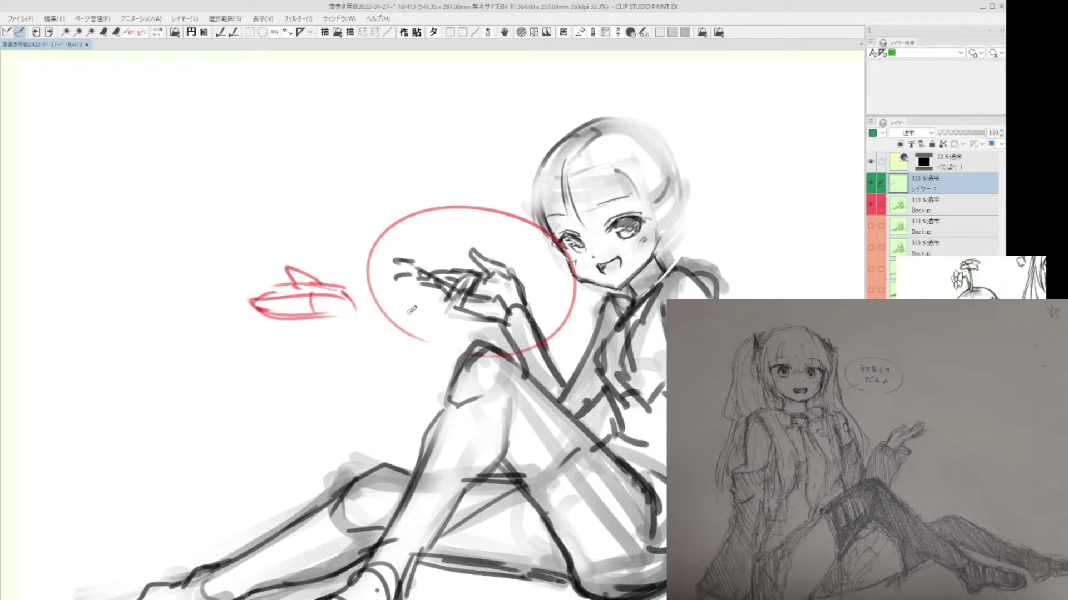
{"action": "left_click_drag", "start_coordinate": [319, 316], "coordinate": [349, 353]}
{"action": "mouse_move", "coordinate": [351, 313]}
{"action": "left_mouse_down"}
{"action": "mouse_move", "coordinate": [359, 358]}
{"action": "mouse_move", "coordinate": [346, 354]}
{"action": "mouse_move", "coordinate": [363, 362]}
{"action": "left_mouse_up"}
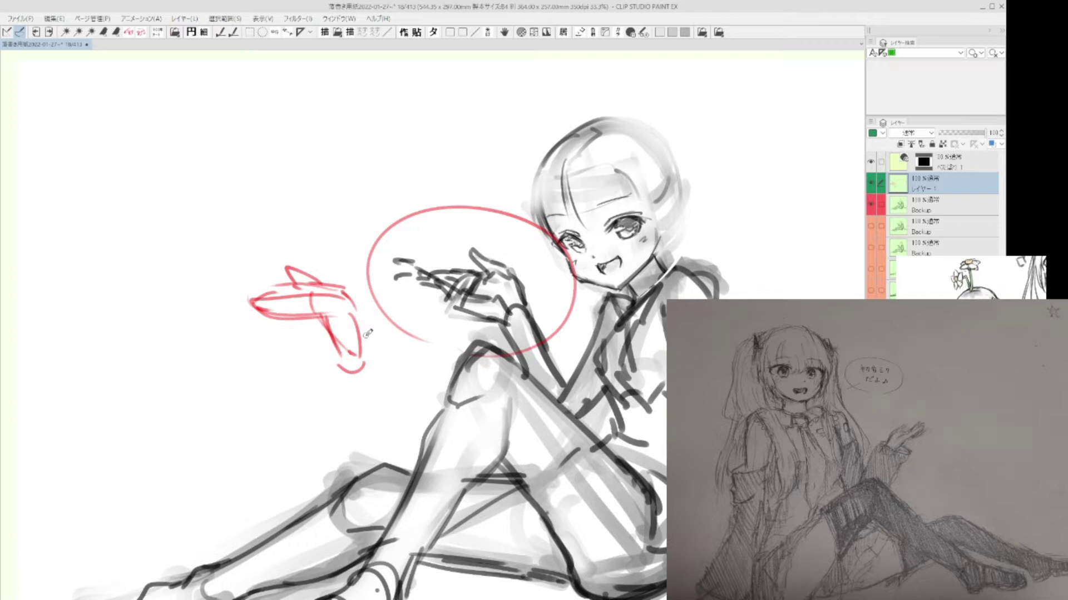
- Erase the red hand study beside the circled hand
{"action": "mouse_move", "coordinate": [342, 320]}
{"action": "left_mouse_down"}
{"action": "mouse_move", "coordinate": [342, 349]}
{"action": "mouse_move", "coordinate": [316, 307]}
{"action": "mouse_move", "coordinate": [334, 325]}
{"action": "mouse_move", "coordinate": [269, 309]}
{"action": "mouse_move", "coordinate": [355, 361]}
{"action": "left_mouse_up"}
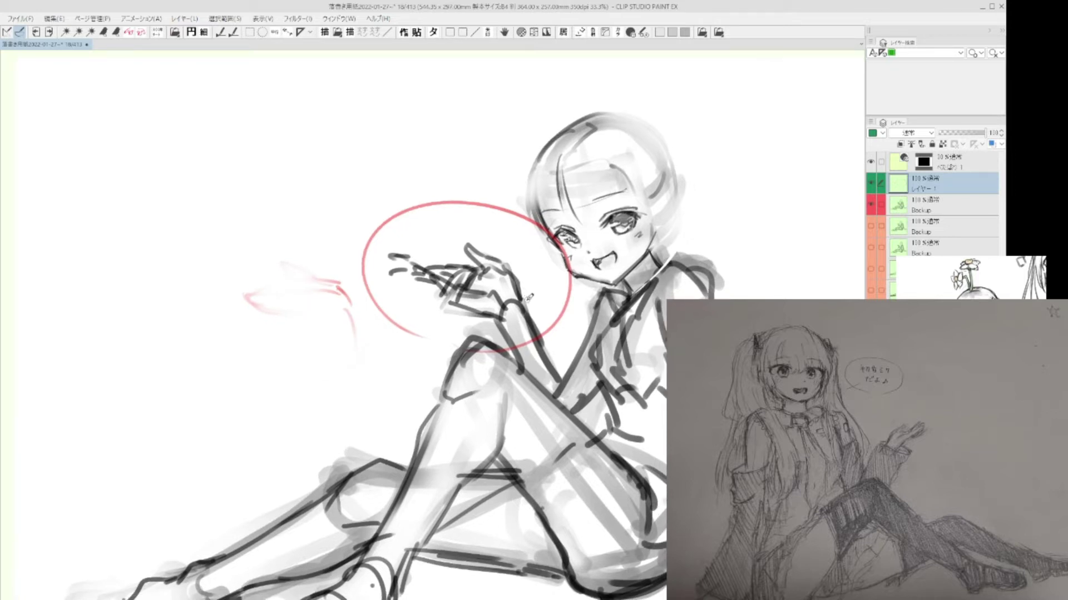
{"action": "left_click_drag", "start_coordinate": [507, 272], "coordinate": [549, 208]}
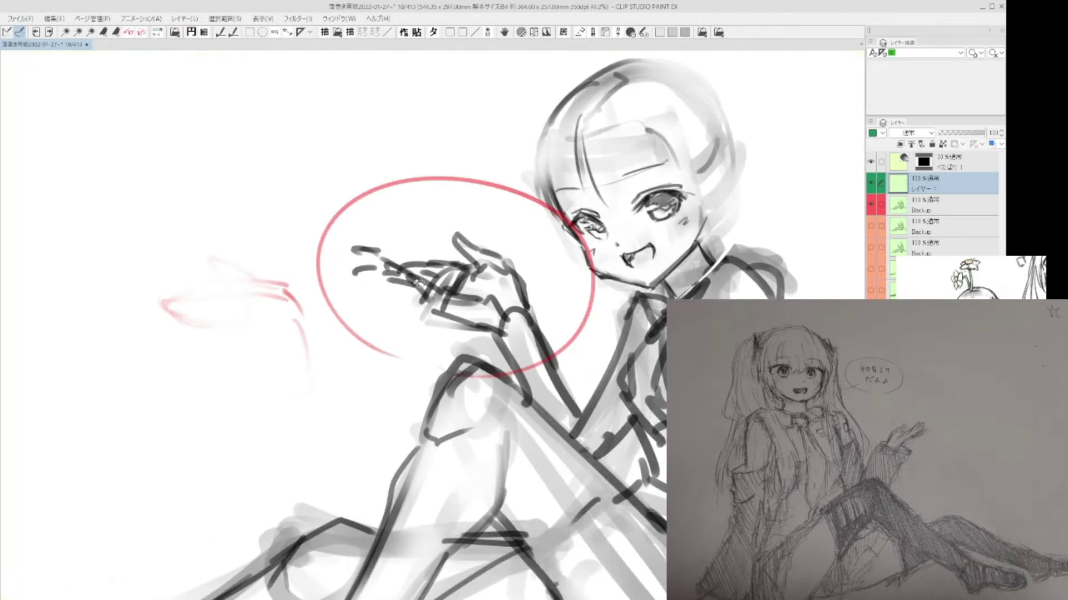
{"action": "left_click_drag", "start_coordinate": [254, 295], "coordinate": [321, 298]}
{"action": "left_click_drag", "start_coordinate": [417, 261], "coordinate": [482, 262]}
{"action": "scroll", "coordinate": [482, 261], "scroll_direction": "down", "scroll_amount": 3}
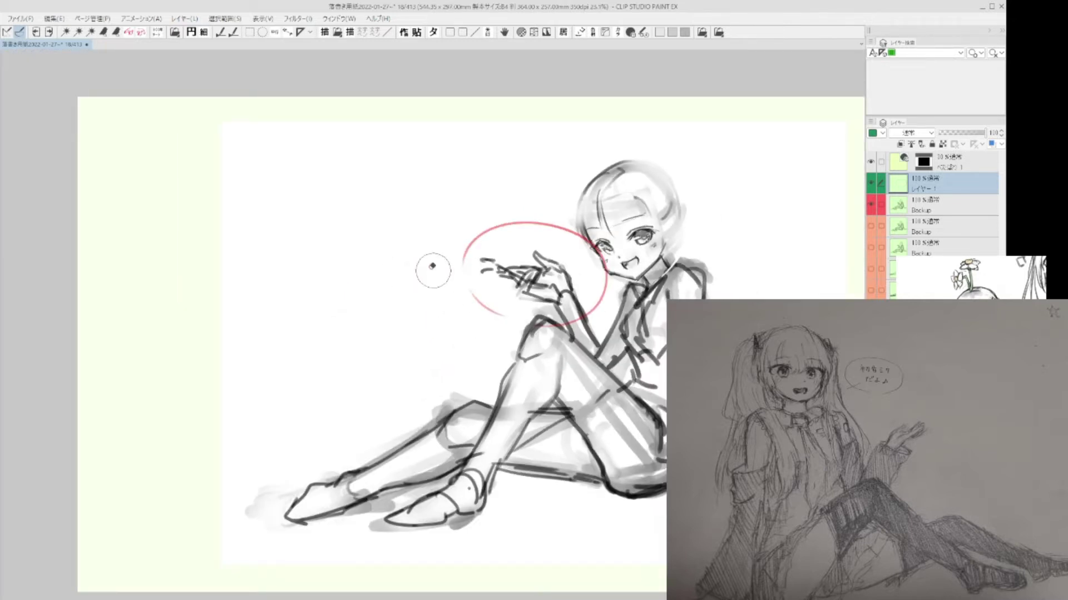
{"action": "scroll", "coordinate": [420, 323], "scroll_direction": "up", "scroll_amount": 2}
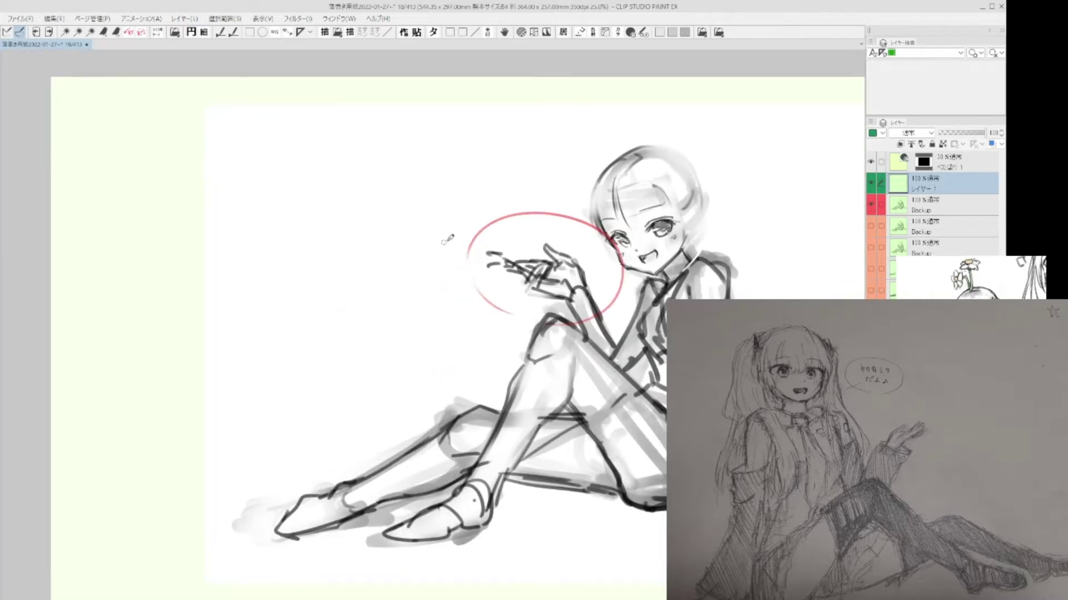
- Sketch a flat side-view hand in red beside the circled hand, with straight finger, palm and wrist blocks
{"action": "mouse_move", "coordinate": [421, 273]}
{"action": "left_mouse_down"}
{"action": "mouse_move", "coordinate": [361, 284]}
{"action": "mouse_move", "coordinate": [422, 281]}
{"action": "mouse_move", "coordinate": [360, 286]}
{"action": "mouse_move", "coordinate": [415, 271]}
{"action": "mouse_move", "coordinate": [418, 315]}
{"action": "mouse_move", "coordinate": [425, 289]}
{"action": "mouse_move", "coordinate": [409, 299]}
{"action": "mouse_move", "coordinate": [423, 288]}
{"action": "mouse_move", "coordinate": [422, 321]}
{"action": "left_mouse_up"}
{"action": "left_click_drag", "start_coordinate": [423, 284], "coordinate": [429, 316]}
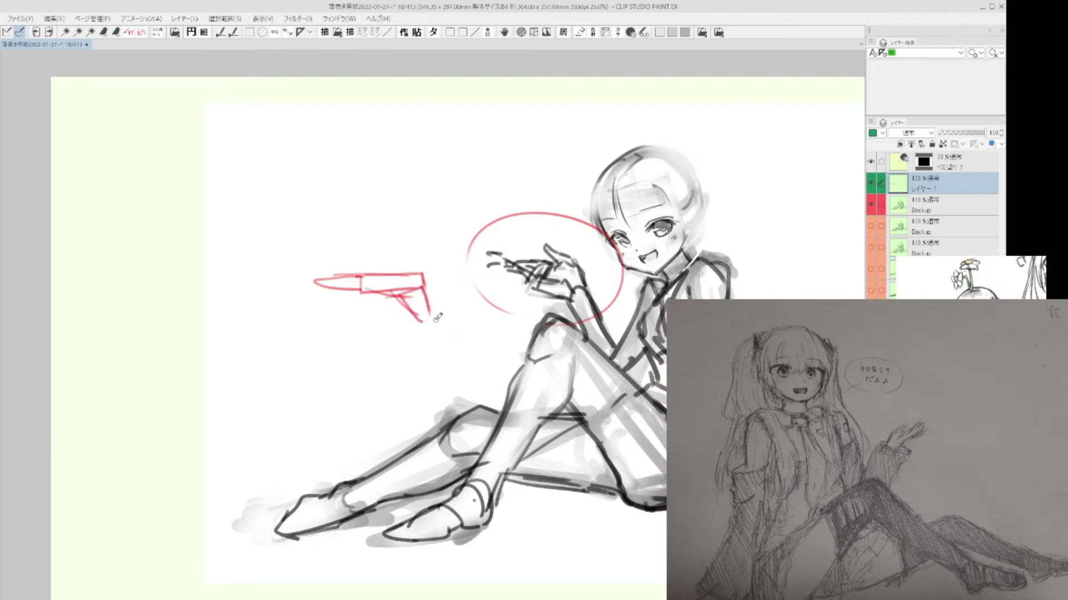
{"action": "scroll", "coordinate": [407, 307], "scroll_direction": "up", "scroll_amount": 2}
{"action": "left_click_drag", "start_coordinate": [477, 266], "coordinate": [466, 266]}
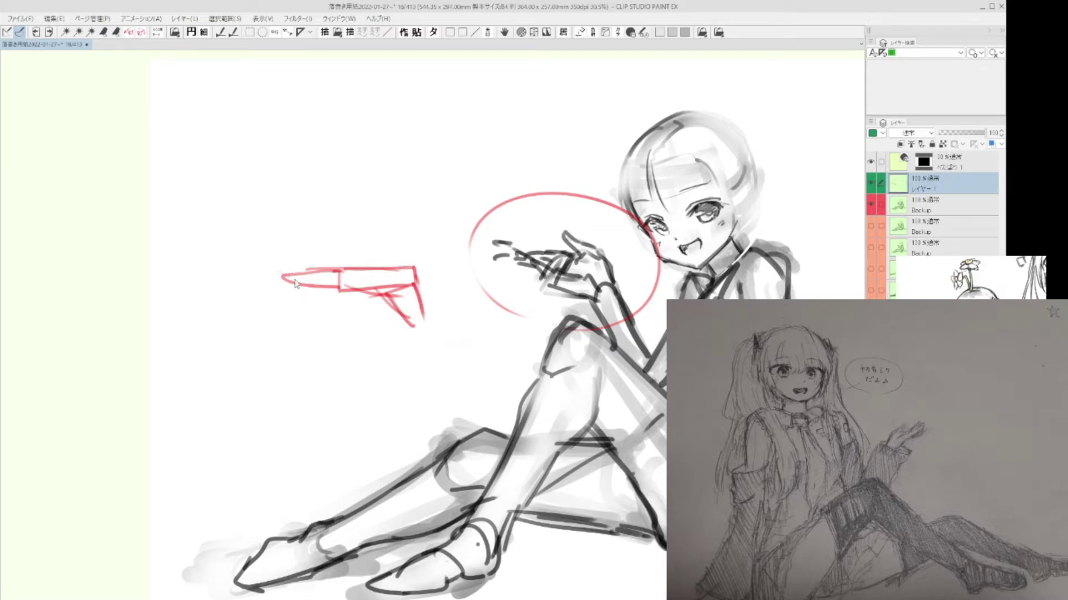
- Fade the flat hand study and redraw its palm in red as a three-dimensional box with an attached wrist
{"action": "mouse_move", "coordinate": [305, 255]}
{"action": "left_mouse_down"}
{"action": "mouse_move", "coordinate": [407, 249]}
{"action": "mouse_move", "coordinate": [411, 282]}
{"action": "mouse_move", "coordinate": [342, 277]}
{"action": "left_mouse_up"}
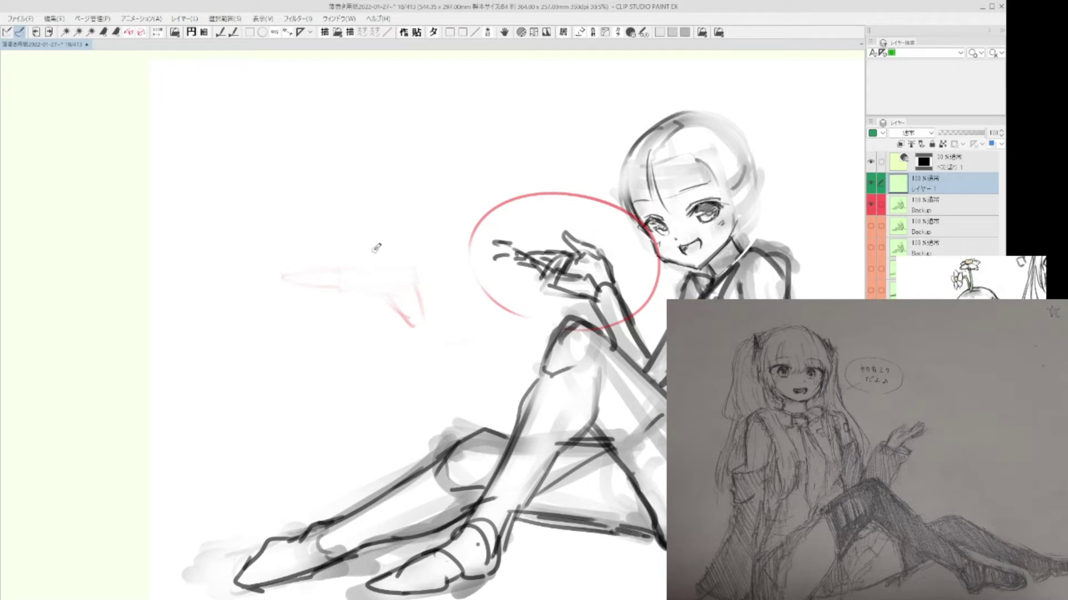
{"action": "left_click_drag", "start_coordinate": [346, 272], "coordinate": [343, 291]}
{"action": "mouse_move", "coordinate": [346, 275]}
{"action": "left_mouse_down"}
{"action": "mouse_move", "coordinate": [398, 274]}
{"action": "mouse_move", "coordinate": [384, 253]}
{"action": "mouse_move", "coordinate": [417, 253]}
{"action": "left_mouse_up"}
{"action": "left_click_drag", "start_coordinate": [341, 290], "coordinate": [403, 290]}
{"action": "left_click_drag", "start_coordinate": [423, 256], "coordinate": [417, 335]}
{"action": "left_click_drag", "start_coordinate": [423, 286], "coordinate": [440, 324]}
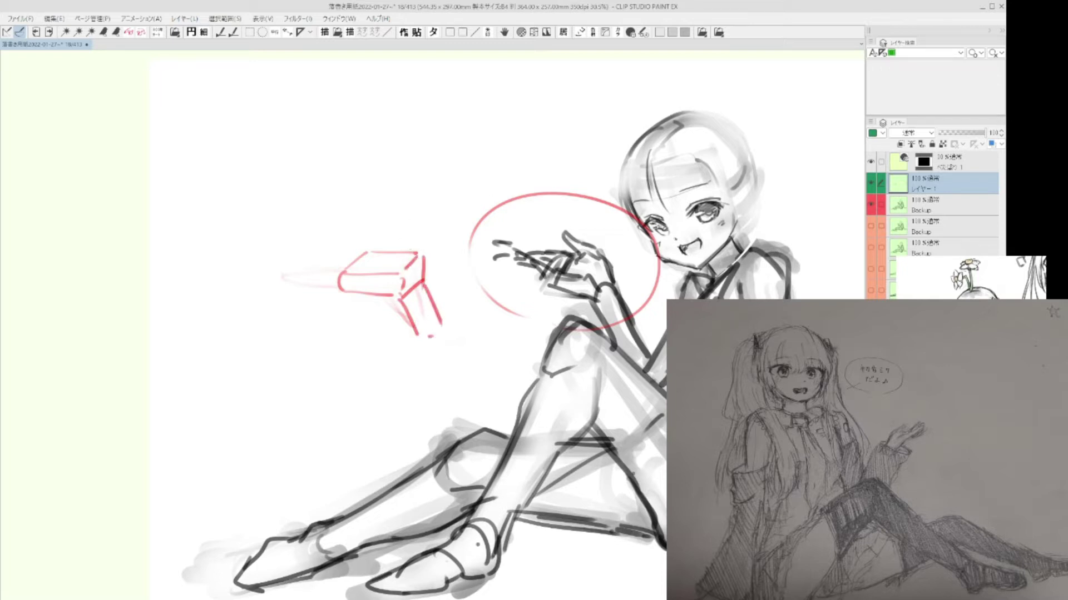
- Trace the edges of the box-shaped palm and wrist in blue, and lighten the lines with the eraser
{"action": "mouse_move", "coordinate": [405, 278]}
{"action": "left_mouse_down"}
{"action": "mouse_move", "coordinate": [426, 256]}
{"action": "mouse_move", "coordinate": [345, 267]}
{"action": "mouse_move", "coordinate": [421, 253]}
{"action": "left_mouse_up"}
{"action": "mouse_move", "coordinate": [345, 272]}
{"action": "left_mouse_down"}
{"action": "mouse_move", "coordinate": [400, 271]}
{"action": "mouse_move", "coordinate": [341, 292]}
{"action": "mouse_move", "coordinate": [396, 297]}
{"action": "left_mouse_up"}
{"action": "mouse_move", "coordinate": [402, 274]}
{"action": "left_mouse_down"}
{"action": "mouse_move", "coordinate": [423, 262]}
{"action": "mouse_move", "coordinate": [398, 298]}
{"action": "mouse_move", "coordinate": [421, 345]}
{"action": "left_mouse_up"}
{"action": "left_click_drag", "start_coordinate": [421, 284], "coordinate": [459, 350]}
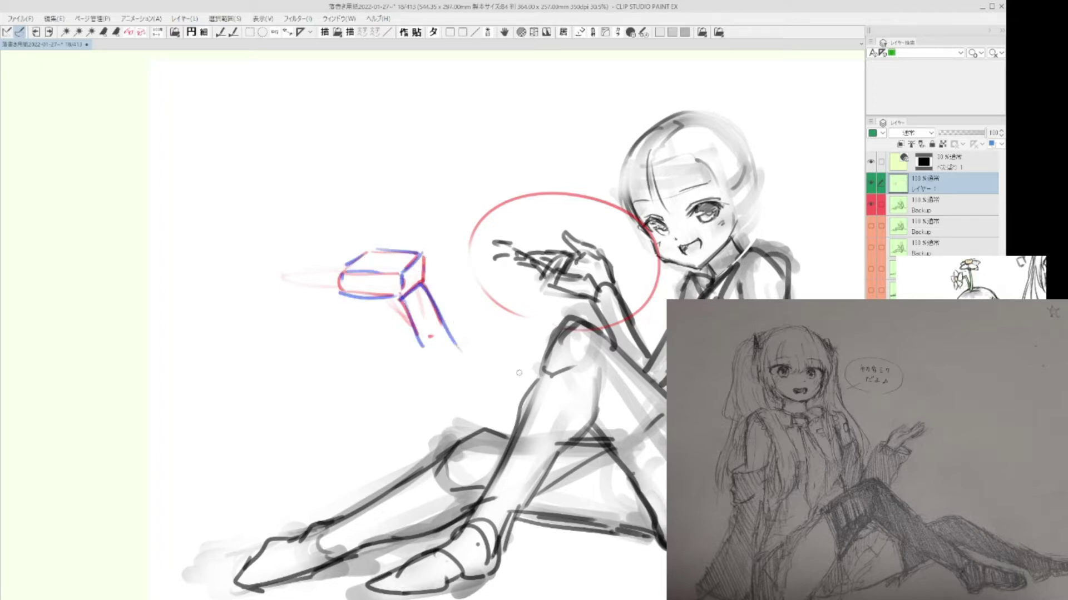
{"action": "key", "text": "e"}
{"action": "mouse_move", "coordinate": [376, 262]}
{"action": "left_mouse_down"}
{"action": "mouse_move", "coordinate": [421, 254]}
{"action": "mouse_move", "coordinate": [427, 294]}
{"action": "left_mouse_up"}
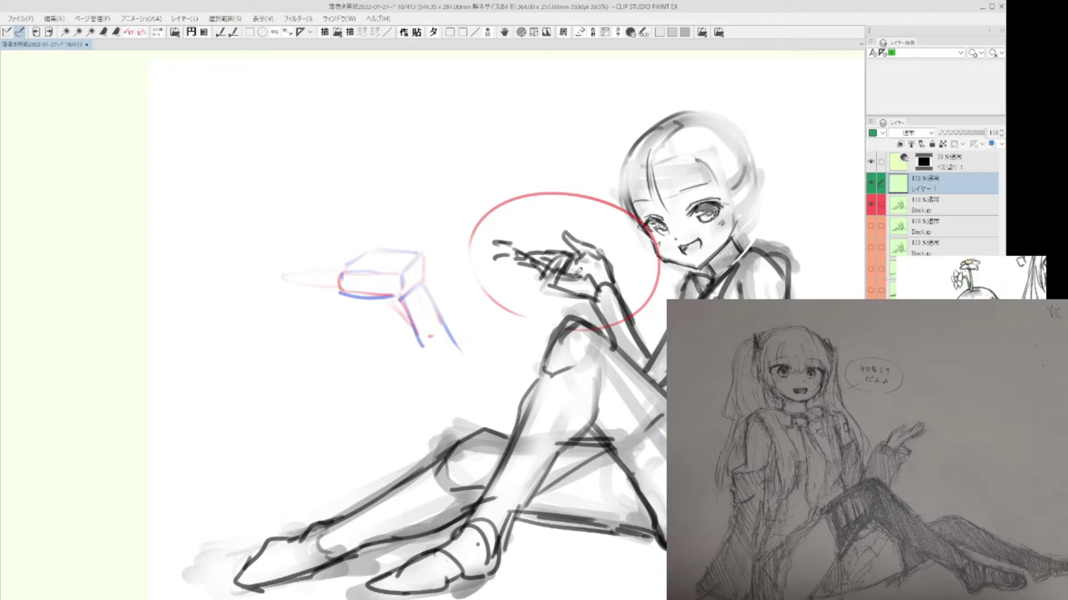
- Sketch a simple red side-view figure with a round head, narrow torso and legs above the box-shaped hand
{"action": "left_click_drag", "start_coordinate": [496, 163], "coordinate": [495, 172]}
{"action": "left_click_drag", "start_coordinate": [406, 197], "coordinate": [445, 240]}
{"action": "left_click_drag", "start_coordinate": [398, 145], "coordinate": [389, 266]}
{"action": "mouse_move", "coordinate": [387, 181]}
{"action": "left_mouse_down"}
{"action": "mouse_move", "coordinate": [384, 216]}
{"action": "mouse_move", "coordinate": [395, 214]}
{"action": "mouse_move", "coordinate": [382, 239]}
{"action": "left_mouse_up"}
{"action": "mouse_move", "coordinate": [390, 215]}
{"action": "left_mouse_down"}
{"action": "mouse_move", "coordinate": [397, 235]}
{"action": "mouse_move", "coordinate": [387, 288]}
{"action": "left_mouse_up"}
{"action": "left_click", "coordinate": [394, 253]}
- Sketch a second red figure beside the first, with a round head, rectangular torso and striding legs
{"action": "mouse_move", "coordinate": [469, 135]}
{"action": "left_mouse_down"}
{"action": "mouse_move", "coordinate": [464, 172]}
{"action": "mouse_move", "coordinate": [484, 135]}
{"action": "left_mouse_up"}
{"action": "mouse_move", "coordinate": [457, 180]}
{"action": "left_mouse_down"}
{"action": "mouse_move", "coordinate": [481, 176]}
{"action": "mouse_move", "coordinate": [457, 228]}
{"action": "mouse_move", "coordinate": [481, 221]}
{"action": "left_mouse_up"}
{"action": "left_click_drag", "start_coordinate": [471, 224], "coordinate": [456, 226]}
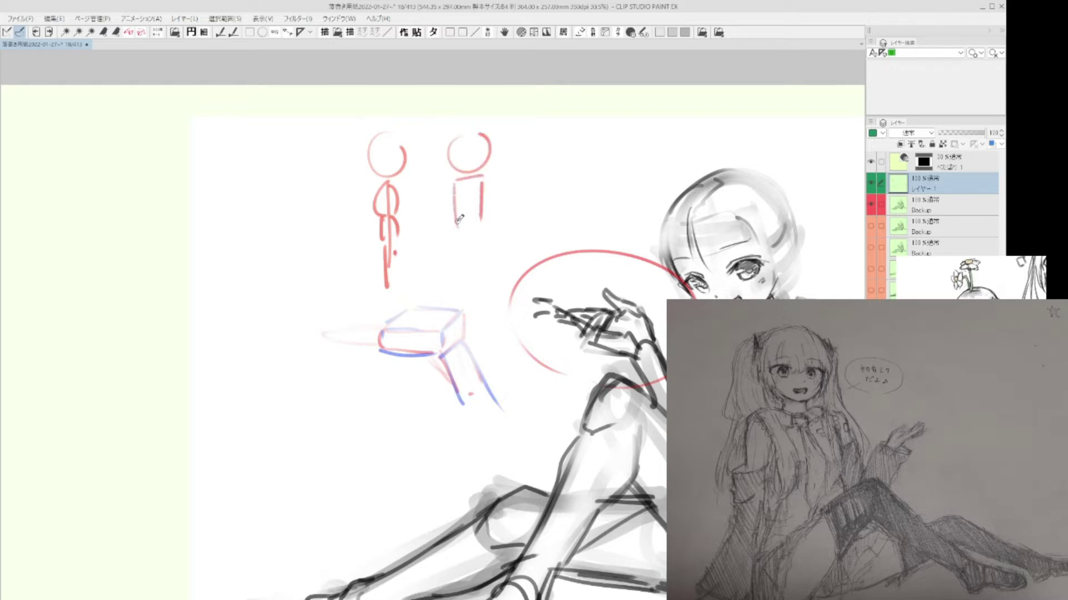
{"action": "mouse_move", "coordinate": [467, 179]}
{"action": "left_mouse_down"}
{"action": "mouse_move", "coordinate": [462, 253]}
{"action": "mouse_move", "coordinate": [472, 248]}
{"action": "mouse_move", "coordinate": [496, 282]}
{"action": "left_mouse_up"}
{"action": "left_click_drag", "start_coordinate": [506, 211], "coordinate": [517, 211]}
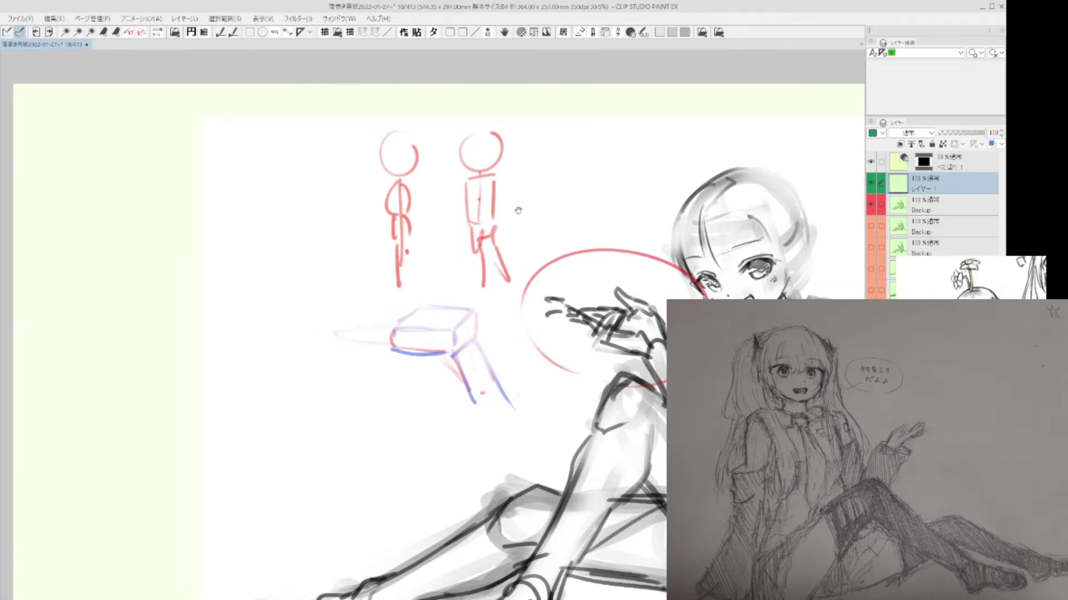
- Draw a stack of three overlapping red rectangles receding in depth to the left of the two figures
{"action": "left_click_drag", "start_coordinate": [309, 276], "coordinate": [384, 250]}
{"action": "mouse_move", "coordinate": [328, 194]}
{"action": "left_mouse_down"}
{"action": "mouse_move", "coordinate": [328, 268]}
{"action": "mouse_move", "coordinate": [385, 195]}
{"action": "mouse_move", "coordinate": [382, 269]}
{"action": "mouse_move", "coordinate": [365, 268]}
{"action": "left_mouse_up"}
{"action": "left_click_drag", "start_coordinate": [341, 189], "coordinate": [398, 182]}
{"action": "left_click_drag", "start_coordinate": [396, 185], "coordinate": [389, 259]}
{"action": "mouse_move", "coordinate": [356, 182]}
{"action": "left_mouse_down"}
{"action": "mouse_move", "coordinate": [399, 180]}
{"action": "mouse_move", "coordinate": [404, 258]}
{"action": "left_mouse_up"}
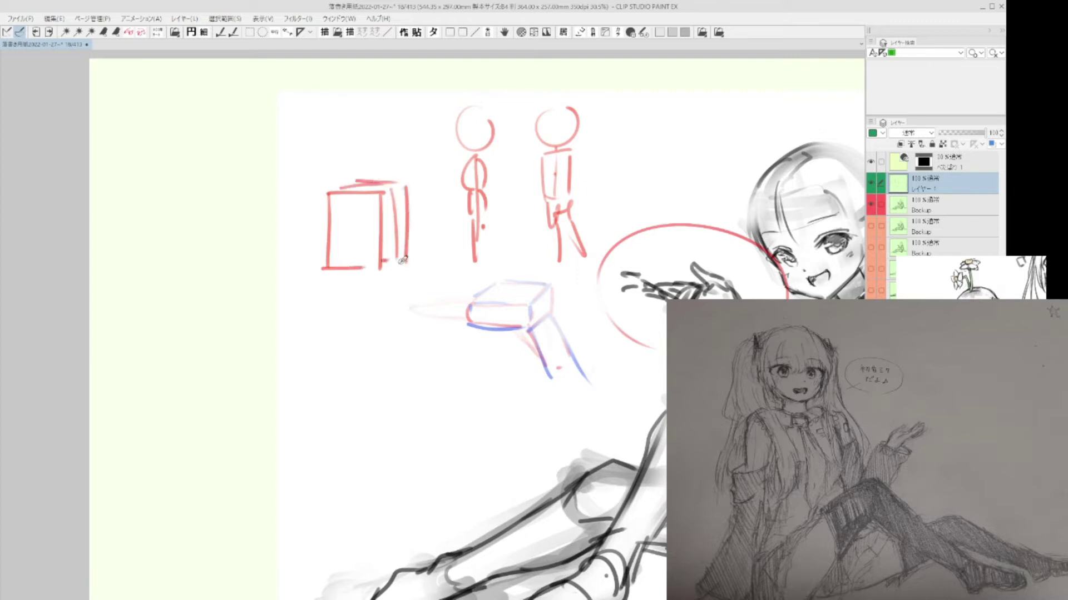
{"action": "left_click_drag", "start_coordinate": [357, 176], "coordinate": [408, 173]}
{"action": "left_click_drag", "start_coordinate": [414, 175], "coordinate": [414, 249]}
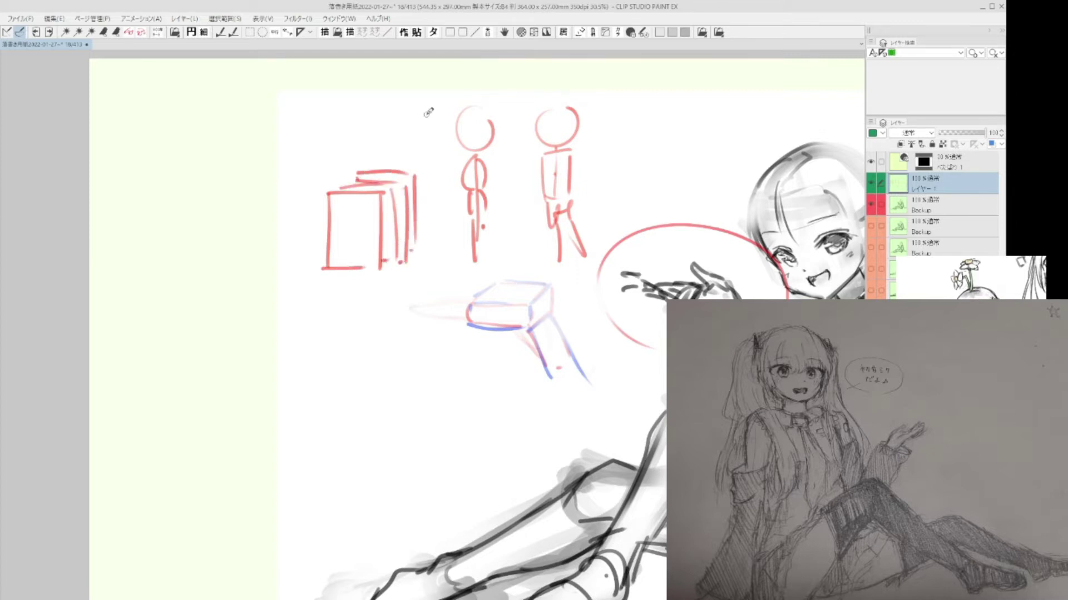
{"action": "key", "text": "e"}
{"action": "mouse_move", "coordinate": [367, 170]}
{"action": "left_mouse_down"}
{"action": "mouse_move", "coordinate": [399, 172]}
{"action": "mouse_move", "coordinate": [386, 272]}
{"action": "left_mouse_up"}
{"action": "key", "text": "ctrl+z"}
{"action": "key", "text": "ctrl+z"}
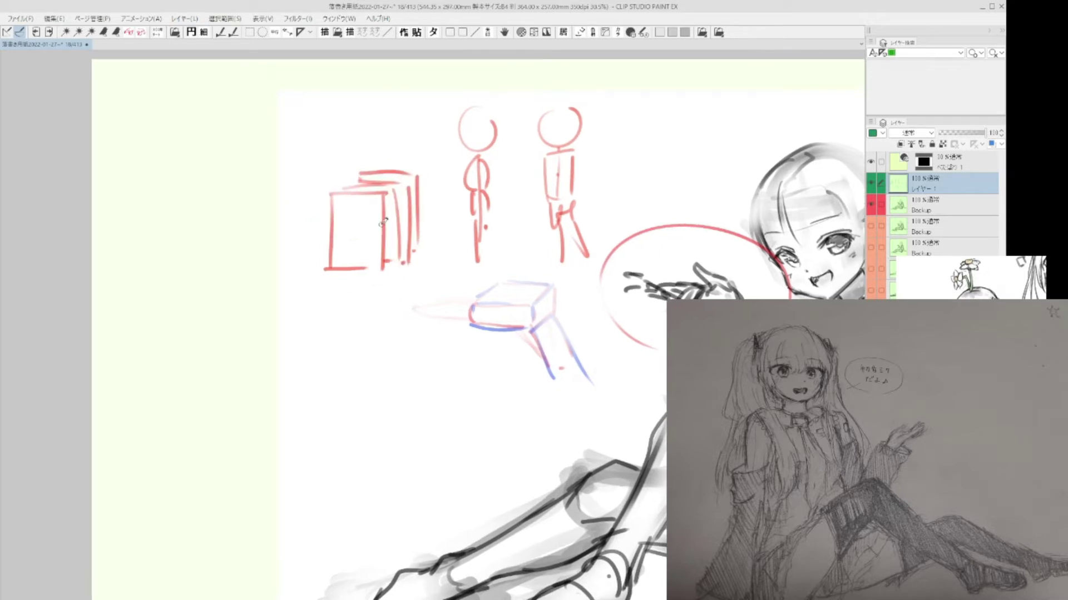
{"action": "mouse_move", "coordinate": [331, 306]}
{"action": "left_mouse_down"}
{"action": "mouse_move", "coordinate": [327, 382]}
{"action": "mouse_move", "coordinate": [393, 304]}
{"action": "mouse_move", "coordinate": [383, 378]}
{"action": "mouse_move", "coordinate": [373, 366]}
{"action": "left_mouse_up"}
{"action": "key", "text": "ctrl+z"}
- Draw a second stack of overlapping red rectangles below the first, with heavy slanted strokes along its side
{"action": "mouse_move", "coordinate": [345, 293]}
{"action": "left_mouse_down"}
{"action": "mouse_move", "coordinate": [391, 295]}
{"action": "mouse_move", "coordinate": [387, 346]}
{"action": "left_mouse_up"}
{"action": "left_click_drag", "start_coordinate": [344, 294], "coordinate": [341, 310]}
{"action": "left_click_drag", "start_coordinate": [397, 306], "coordinate": [385, 354]}
{"action": "mouse_move", "coordinate": [351, 290]}
{"action": "left_mouse_down"}
{"action": "mouse_move", "coordinate": [399, 287]}
{"action": "mouse_move", "coordinate": [401, 353]}
{"action": "mouse_move", "coordinate": [384, 367]}
{"action": "left_mouse_up"}
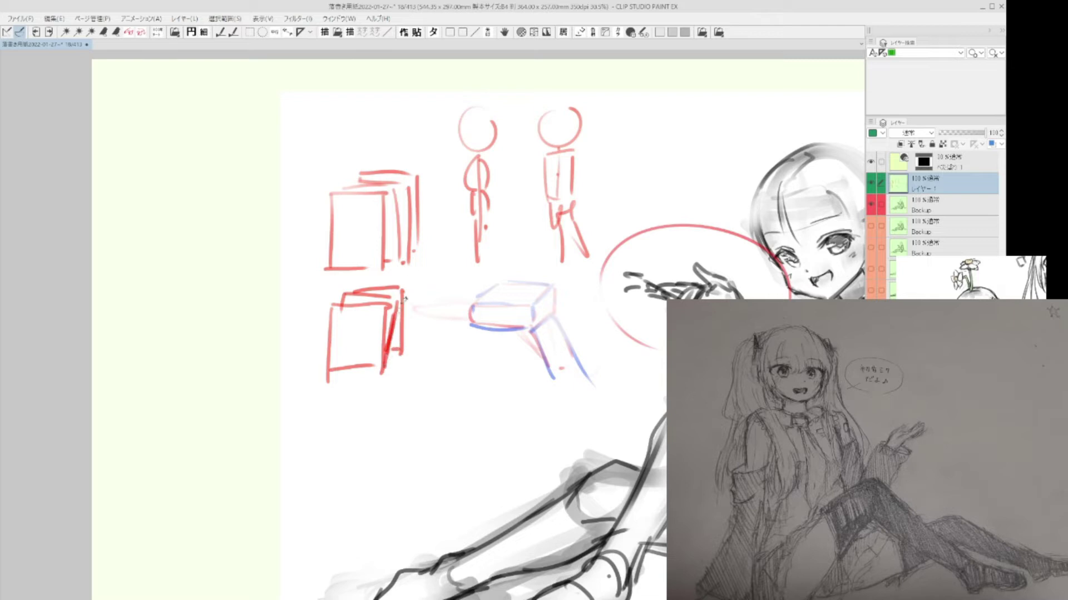
{"action": "mouse_move", "coordinate": [353, 283]}
{"action": "left_mouse_down"}
{"action": "mouse_move", "coordinate": [397, 283]}
{"action": "mouse_move", "coordinate": [352, 288]}
{"action": "mouse_move", "coordinate": [412, 335]}
{"action": "left_mouse_up"}
{"action": "left_click_drag", "start_coordinate": [607, 291], "coordinate": [442, 337]}
{"action": "key", "text": "e"}
{"action": "mouse_move", "coordinate": [303, 354]}
{"action": "left_mouse_down"}
{"action": "mouse_move", "coordinate": [222, 362]}
{"action": "mouse_move", "coordinate": [242, 281]}
{"action": "left_mouse_up"}
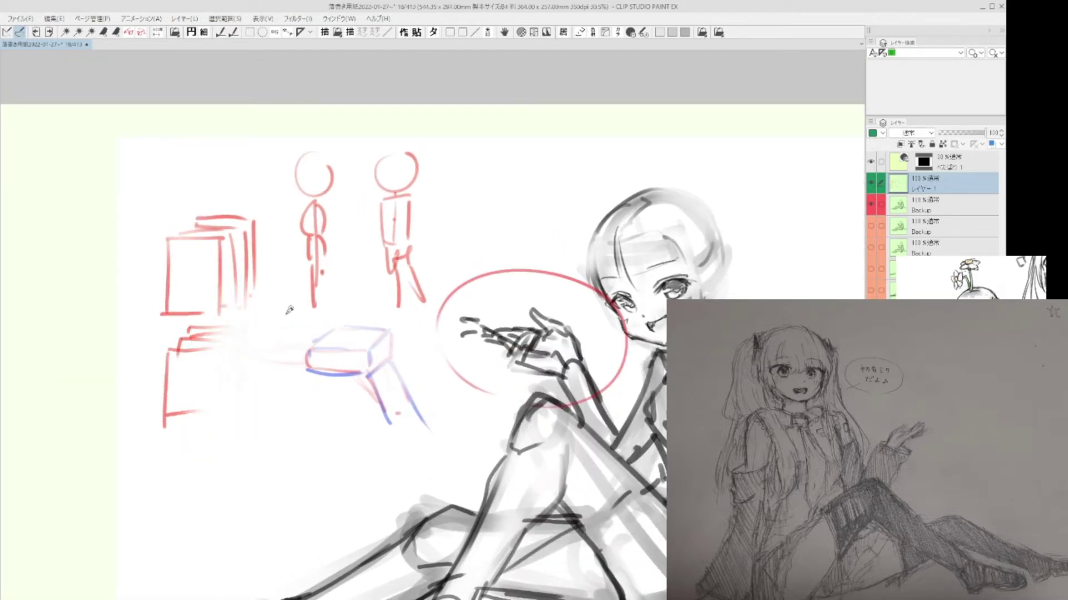
{"action": "key", "text": "ctrl+z"}
{"action": "left_click_drag", "start_coordinate": [298, 347], "coordinate": [357, 362]}
{"action": "key", "text": "m"}
{"action": "mouse_move", "coordinate": [309, 336]}
{"action": "left_mouse_down"}
{"action": "mouse_move", "coordinate": [252, 334]}
{"action": "mouse_move", "coordinate": [331, 367]}
{"action": "left_mouse_up"}
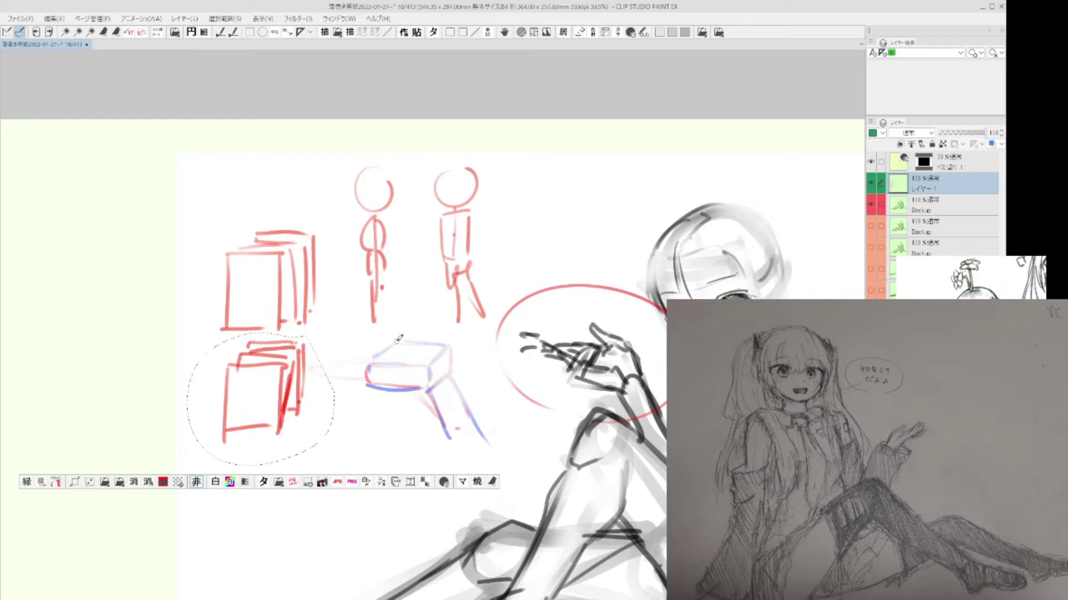
{"action": "key", "text": "ctrl+d"}
- Add red vertical strokes for side thickness on the upper rectangle stack and both figures
{"action": "left_click_drag", "start_coordinate": [245, 240], "coordinate": [275, 310]}
{"action": "mouse_move", "coordinate": [376, 216]}
{"action": "left_mouse_down"}
{"action": "mouse_move", "coordinate": [364, 237]}
{"action": "mouse_move", "coordinate": [382, 287]}
{"action": "mouse_move", "coordinate": [372, 322]}
{"action": "mouse_move", "coordinate": [378, 304]}
{"action": "left_mouse_up"}
{"action": "left_click_drag", "start_coordinate": [467, 211], "coordinate": [465, 263]}
{"action": "left_click_drag", "start_coordinate": [443, 223], "coordinate": [444, 300]}
- Lasso the box-shaped hand study, cut and paste it onto its own layer, and place it slightly lower
{"action": "left_click_drag", "start_coordinate": [578, 313], "coordinate": [575, 234]}
{"action": "mouse_move", "coordinate": [461, 269]}
{"action": "left_mouse_down"}
{"action": "mouse_move", "coordinate": [303, 281]}
{"action": "mouse_move", "coordinate": [554, 308]}
{"action": "left_mouse_up"}
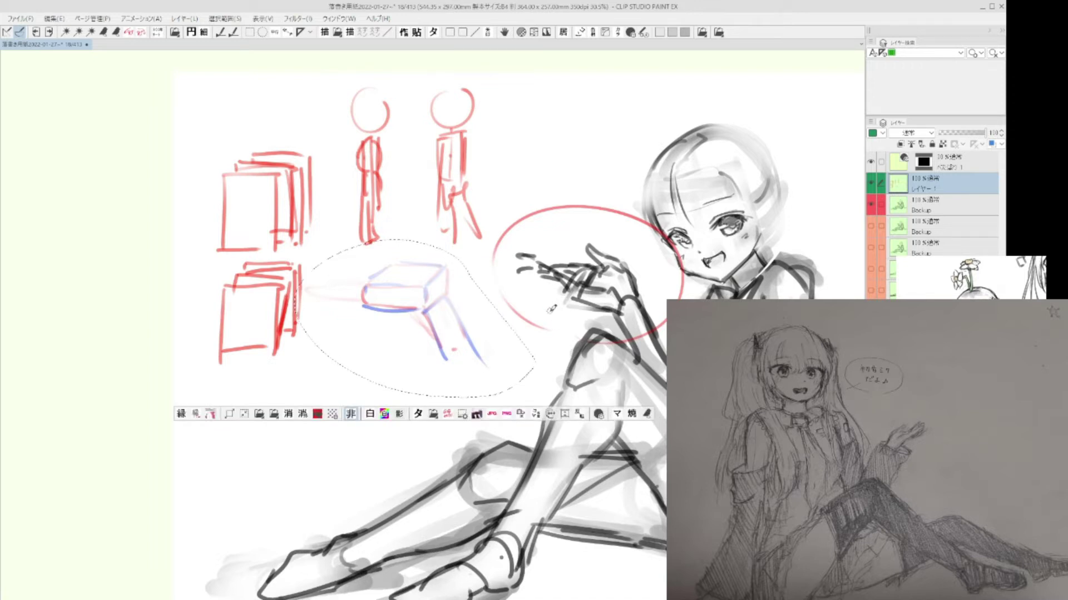
{"action": "key", "text": "ctrl+d"}
{"action": "mouse_move", "coordinate": [405, 246]}
{"action": "left_mouse_down"}
{"action": "mouse_move", "coordinate": [299, 323]}
{"action": "mouse_move", "coordinate": [495, 373]}
{"action": "mouse_move", "coordinate": [532, 413]}
{"action": "left_mouse_up"}
{"action": "key", "text": "ctrl+x"}
{"action": "key", "text": "ctrl+v"}
- Draw a red cross beside the second figure, with a circle and two rounded rectangles in its quadrants
{"action": "left_click_drag", "start_coordinate": [490, 144], "coordinate": [606, 146]}
{"action": "left_click_drag", "start_coordinate": [534, 62], "coordinate": [529, 210]}
{"action": "mouse_move", "coordinate": [572, 89]}
{"action": "left_mouse_down"}
{"action": "mouse_move", "coordinate": [573, 127]}
{"action": "mouse_move", "coordinate": [583, 95]}
{"action": "left_mouse_up"}
{"action": "left_click_drag", "start_coordinate": [517, 100], "coordinate": [519, 112]}
{"action": "left_click_drag", "start_coordinate": [492, 160], "coordinate": [493, 191]}
{"action": "left_click_drag", "start_coordinate": [493, 156], "coordinate": [496, 197]}
{"action": "left_click_drag", "start_coordinate": [588, 198], "coordinate": [582, 192]}
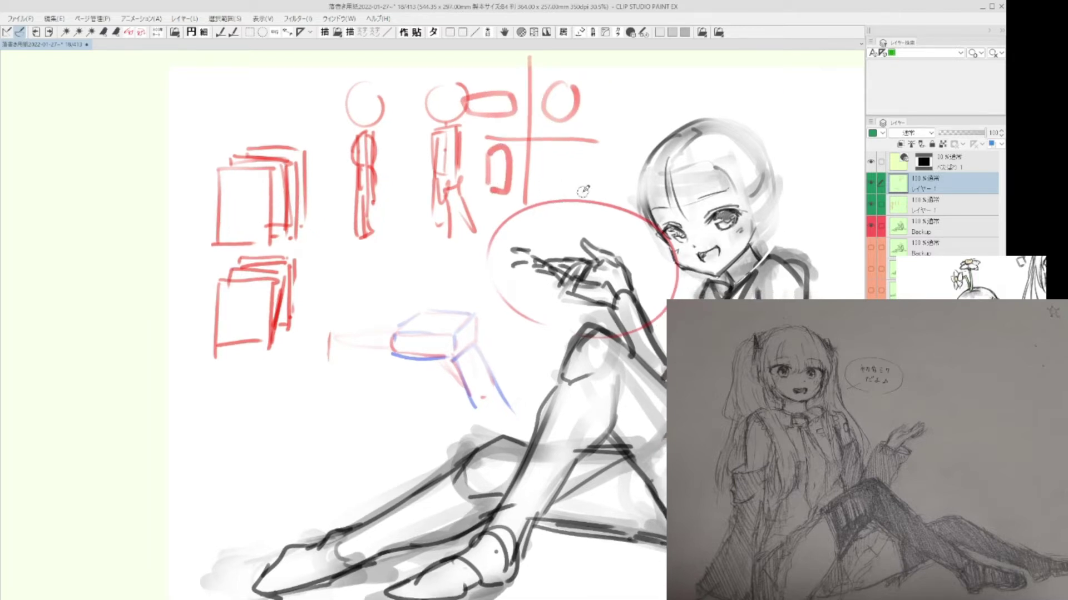
- On the topmost sketch layer, retrace the box study's slanted edge in black and outline the raised hand's palm as a purple box
{"action": "left_click", "coordinate": [615, 206], "text": "ctrl+shift"}
{"action": "left_click_drag", "start_coordinate": [573, 325], "coordinate": [545, 322]}
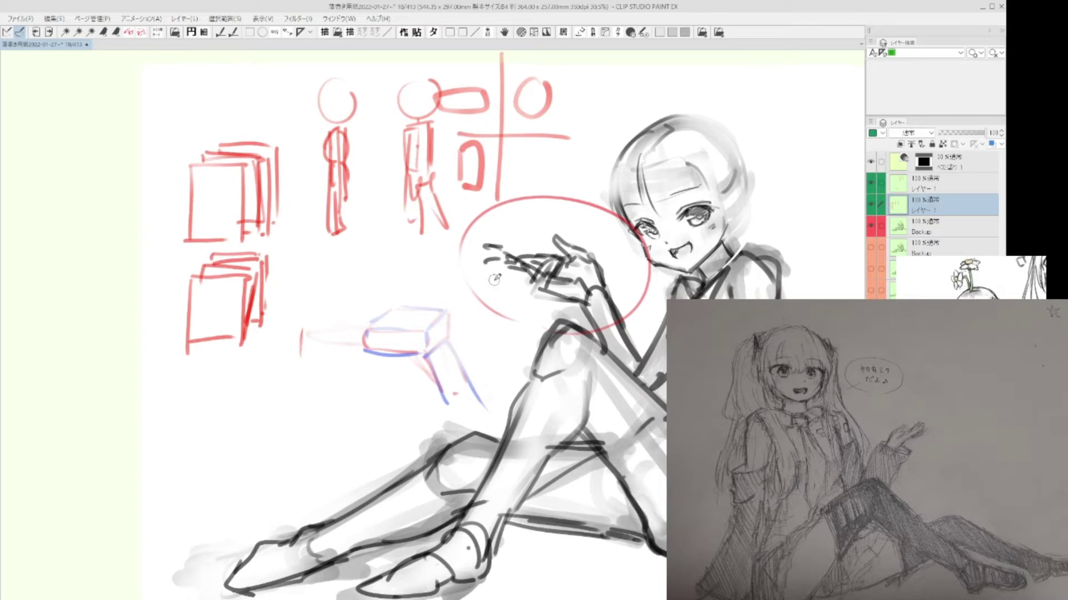
{"action": "key", "text": "alt+]"}
{"action": "left_click_drag", "start_coordinate": [445, 302], "coordinate": [482, 293]}
{"action": "key", "text": "ctrl+plus"}
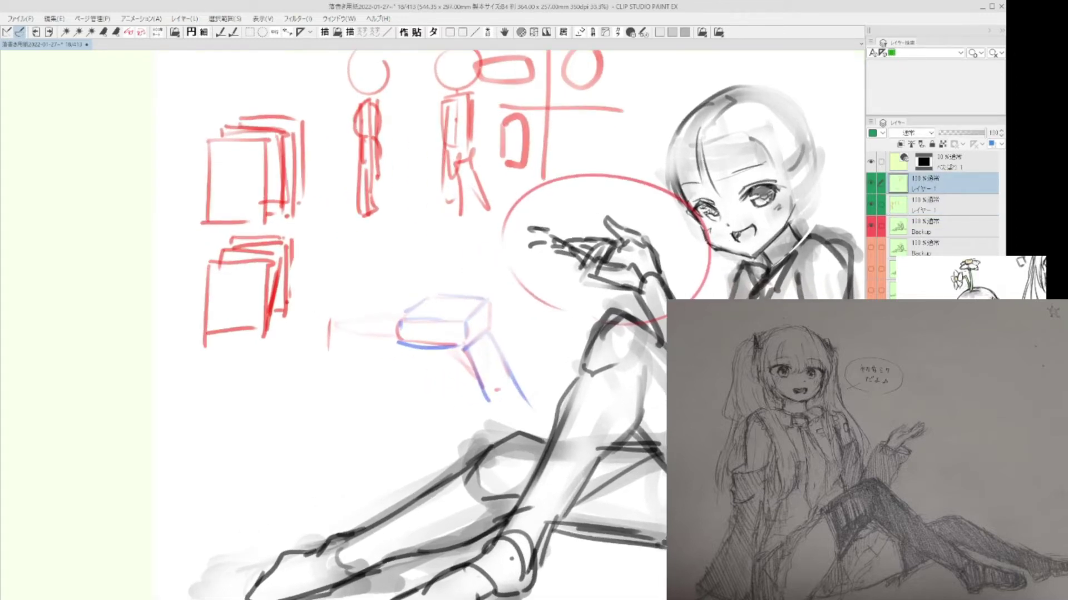
{"action": "left_click_drag", "start_coordinate": [403, 316], "coordinate": [444, 290]}
{"action": "mouse_move", "coordinate": [607, 241]}
{"action": "left_mouse_down"}
{"action": "mouse_move", "coordinate": [584, 272]}
{"action": "mouse_move", "coordinate": [633, 262]}
{"action": "mouse_move", "coordinate": [640, 288]}
{"action": "mouse_move", "coordinate": [651, 245]}
{"action": "mouse_move", "coordinate": [648, 284]}
{"action": "left_mouse_up"}
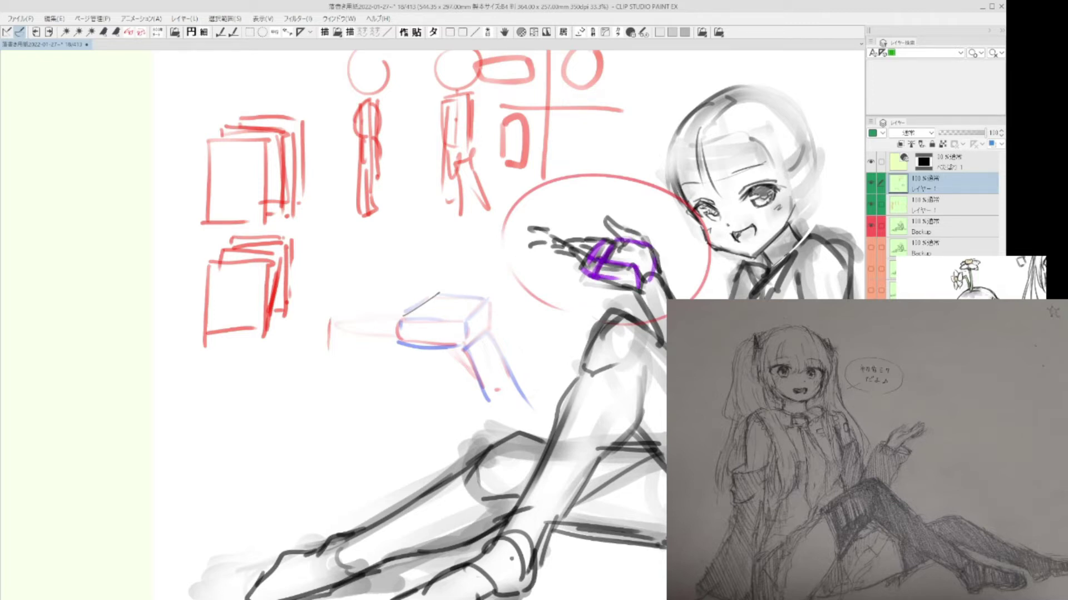
{"action": "scroll", "coordinate": [472, 309], "scroll_direction": "up", "scroll_amount": 1}
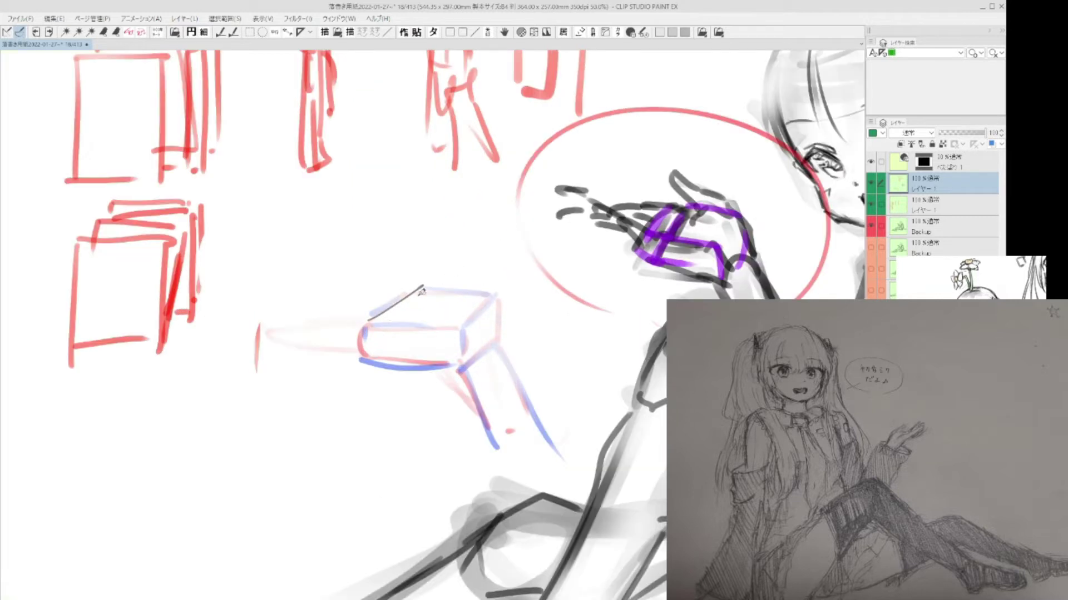
- Reinforce the end edge of the box-shaped hand study in red and undo the surplus strokes
{"action": "left_click_drag", "start_coordinate": [354, 326], "coordinate": [354, 365]}
{"action": "mouse_move", "coordinate": [355, 327]}
{"action": "left_mouse_down"}
{"action": "mouse_move", "coordinate": [422, 287]}
{"action": "mouse_move", "coordinate": [363, 321]}
{"action": "mouse_move", "coordinate": [354, 364]}
{"action": "left_mouse_up"}
{"action": "key", "text": "ctrl+z"}
{"action": "left_click_drag", "start_coordinate": [392, 308], "coordinate": [489, 308]}
{"action": "key", "text": "ctrl+z"}
{"action": "left_click_drag", "start_coordinate": [333, 315], "coordinate": [304, 420]}
{"action": "key", "text": "ctrl+z"}
{"action": "mouse_move", "coordinate": [297, 339]}
{"action": "left_mouse_down"}
{"action": "mouse_move", "coordinate": [298, 417]}
{"action": "mouse_move", "coordinate": [337, 420]}
{"action": "left_mouse_up"}
{"action": "left_click_drag", "start_coordinate": [356, 348], "coordinate": [350, 412]}
{"action": "key", "text": "ctrl+z"}
{"action": "key", "text": "ctrl+z"}
{"action": "key", "text": "ctrl+z"}
{"action": "key", "text": "ctrl+z"}
- Draw a front-view palm in red below the box-shaped hand, with straight sides and an arched upper edge
{"action": "mouse_move", "coordinate": [290, 328]}
{"action": "left_mouse_down"}
{"action": "mouse_move", "coordinate": [356, 310]}
{"action": "mouse_move", "coordinate": [397, 341]}
{"action": "left_mouse_up"}
{"action": "mouse_move", "coordinate": [299, 331]}
{"action": "left_mouse_down"}
{"action": "mouse_move", "coordinate": [299, 417]}
{"action": "mouse_move", "coordinate": [373, 417]}
{"action": "left_mouse_up"}
{"action": "left_click_drag", "start_coordinate": [396, 342], "coordinate": [395, 433]}
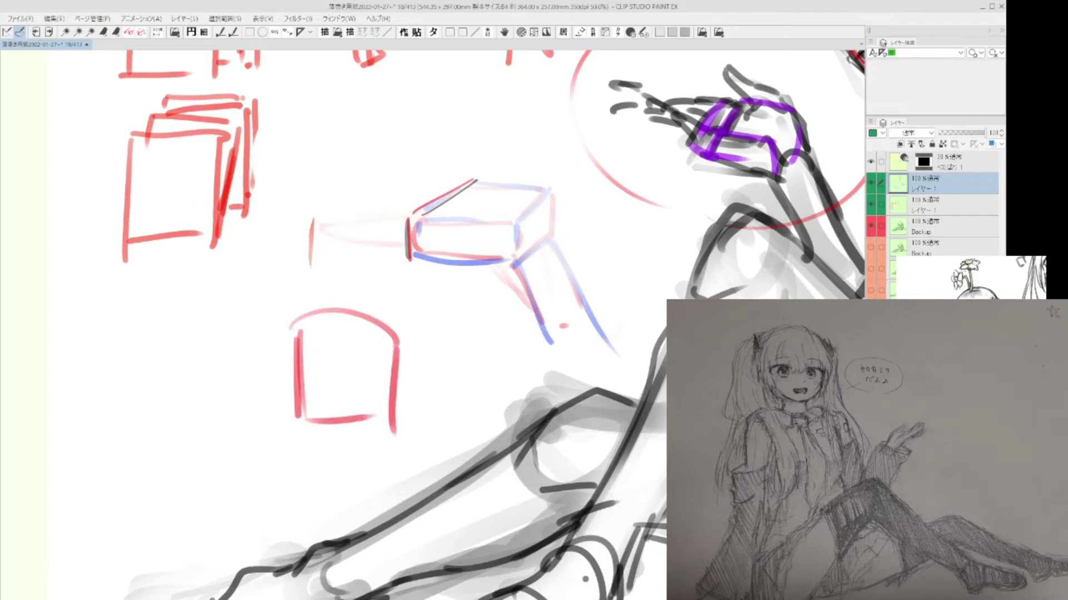
- Add four jointed fingers and a thumb in green to the red palm
{"action": "mouse_move", "coordinate": [304, 329]}
{"action": "left_mouse_down"}
{"action": "mouse_move", "coordinate": [306, 282]}
{"action": "mouse_move", "coordinate": [319, 322]}
{"action": "mouse_move", "coordinate": [348, 277]}
{"action": "mouse_move", "coordinate": [356, 320]}
{"action": "left_mouse_up"}
{"action": "mouse_move", "coordinate": [361, 329]}
{"action": "left_mouse_down"}
{"action": "mouse_move", "coordinate": [369, 281]}
{"action": "mouse_move", "coordinate": [378, 326]}
{"action": "mouse_move", "coordinate": [404, 312]}
{"action": "mouse_move", "coordinate": [379, 284]}
{"action": "mouse_move", "coordinate": [394, 248]}
{"action": "left_mouse_up"}
{"action": "mouse_move", "coordinate": [397, 291]}
{"action": "left_mouse_down"}
{"action": "mouse_move", "coordinate": [405, 297]}
{"action": "mouse_move", "coordinate": [415, 279]}
{"action": "left_mouse_up"}
{"action": "left_click_drag", "start_coordinate": [342, 272], "coordinate": [356, 253]}
{"action": "mouse_move", "coordinate": [303, 279]}
{"action": "left_mouse_down"}
{"action": "mouse_move", "coordinate": [317, 277]}
{"action": "mouse_move", "coordinate": [323, 258]}
{"action": "left_mouse_up"}
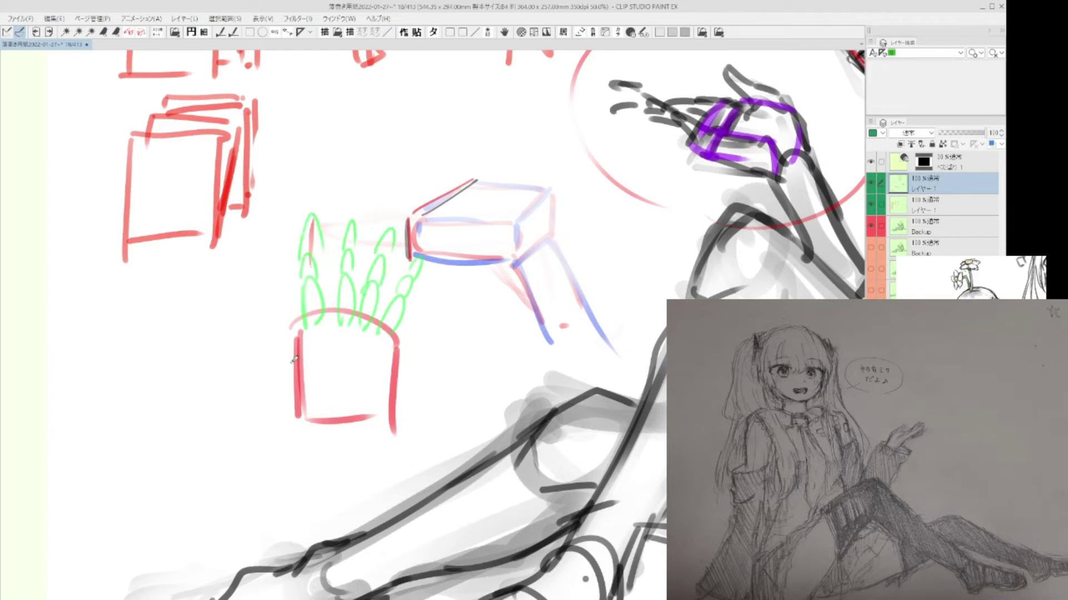
{"action": "mouse_move", "coordinate": [292, 347]}
{"action": "left_mouse_down"}
{"action": "mouse_move", "coordinate": [257, 348]}
{"action": "mouse_move", "coordinate": [269, 317]}
{"action": "left_mouse_up"}
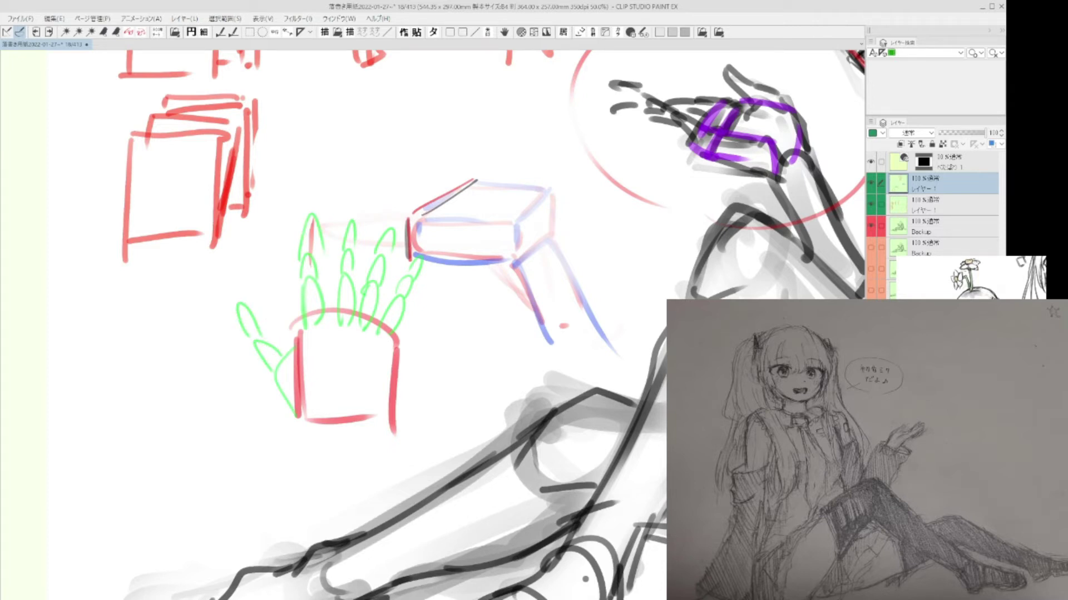
- Outline the palm and thumb base in blue, dividing the palm with a horizontal and a vertical line
{"action": "mouse_move", "coordinate": [298, 351]}
{"action": "left_mouse_down"}
{"action": "mouse_move", "coordinate": [297, 321]}
{"action": "mouse_move", "coordinate": [405, 325]}
{"action": "mouse_move", "coordinate": [397, 356]}
{"action": "mouse_move", "coordinate": [339, 423]}
{"action": "mouse_move", "coordinate": [277, 384]}
{"action": "mouse_move", "coordinate": [301, 418]}
{"action": "mouse_move", "coordinate": [387, 423]}
{"action": "left_mouse_up"}
{"action": "left_click_drag", "start_coordinate": [396, 351], "coordinate": [385, 427]}
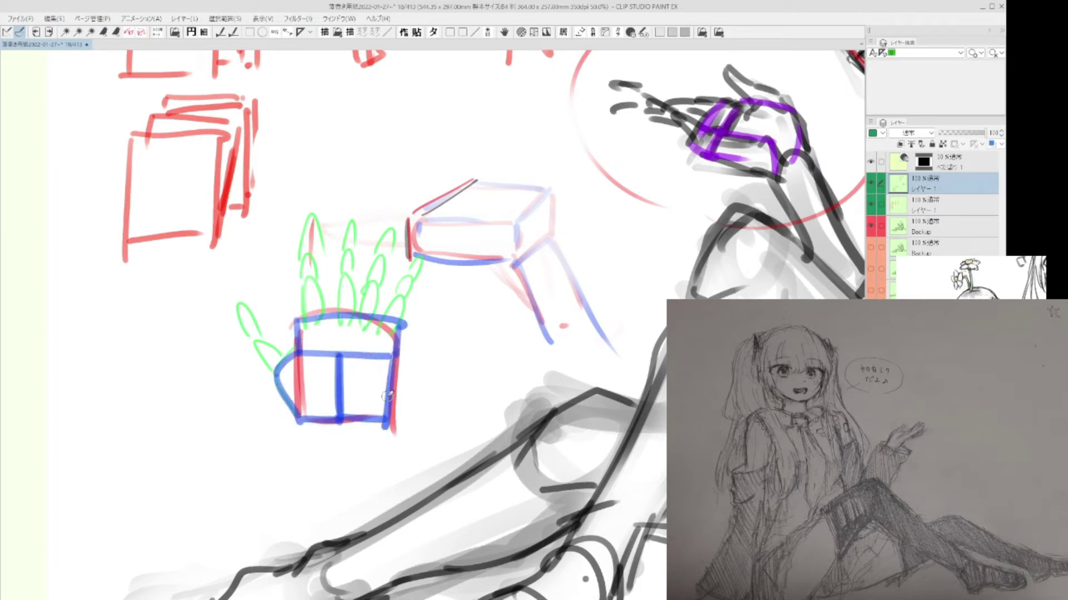
{"action": "mouse_move", "coordinate": [570, 252]}
{"action": "left_mouse_down"}
{"action": "mouse_move", "coordinate": [518, 313]}
{"action": "mouse_move", "coordinate": [580, 261]}
{"action": "left_mouse_up"}
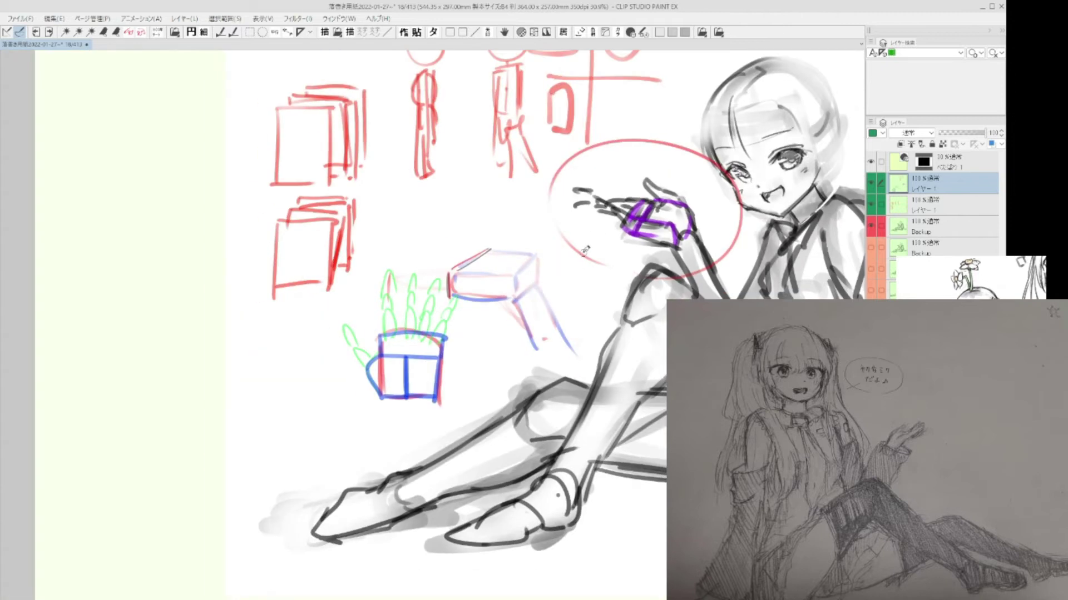
{"action": "left_click_drag", "start_coordinate": [462, 273], "coordinate": [527, 274]}
{"action": "left_click_drag", "start_coordinate": [779, 251], "coordinate": [600, 252]}
{"action": "key", "text": "ctrl+z"}
{"action": "left_click_drag", "start_coordinate": [713, 256], "coordinate": [559, 224]}
{"action": "mouse_move", "coordinate": [504, 189]}
{"action": "left_mouse_down"}
{"action": "mouse_move", "coordinate": [432, 232]}
{"action": "mouse_move", "coordinate": [498, 194]}
{"action": "mouse_move", "coordinate": [517, 384]}
{"action": "mouse_move", "coordinate": [548, 184]}
{"action": "left_mouse_up"}
{"action": "key", "text": "ctrl+z"}
{"action": "key", "text": "ctrl+z"}
- Sketch the torso, long legs and shoulder lines of a blue figure to the right of the seated character
{"action": "mouse_move", "coordinate": [614, 173]}
{"action": "left_mouse_down"}
{"action": "mouse_move", "coordinate": [557, 164]}
{"action": "mouse_move", "coordinate": [534, 297]}
{"action": "left_mouse_up"}
{"action": "mouse_move", "coordinate": [577, 173]}
{"action": "left_mouse_down"}
{"action": "mouse_move", "coordinate": [564, 281]}
{"action": "mouse_move", "coordinate": [545, 325]}
{"action": "left_mouse_up"}
{"action": "left_click_drag", "start_coordinate": [577, 175], "coordinate": [584, 342]}
{"action": "left_click_drag", "start_coordinate": [543, 192], "coordinate": [507, 235]}
{"action": "left_click_drag", "start_coordinate": [504, 219], "coordinate": [485, 192]}
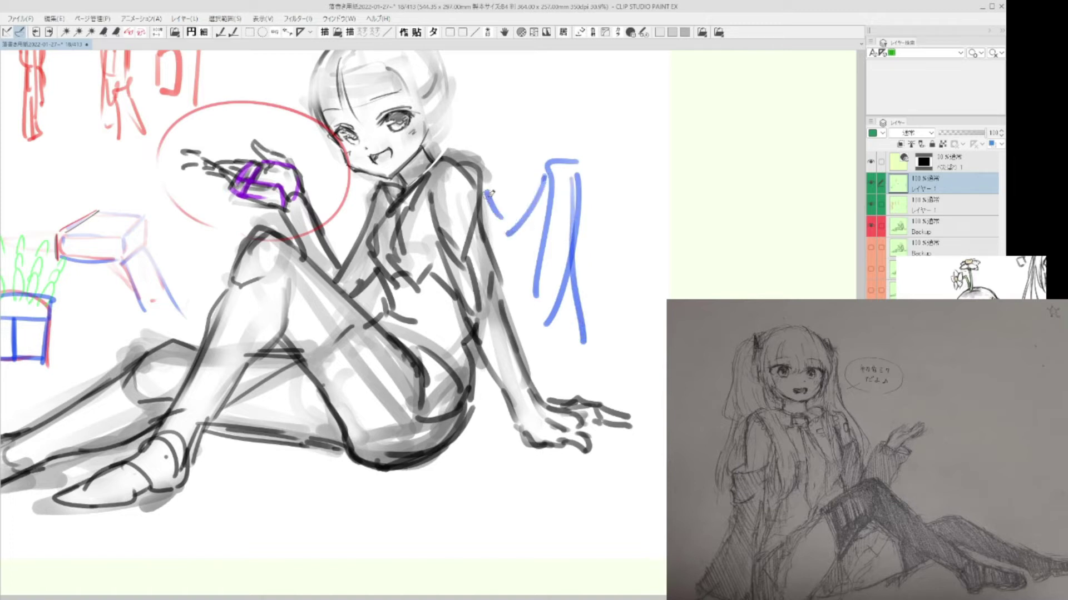
- Add a round head with facial guide lines, a neck and bent limb shapes to the blue figure
{"action": "mouse_move", "coordinate": [531, 285]}
{"action": "left_mouse_down"}
{"action": "mouse_move", "coordinate": [522, 300]}
{"action": "mouse_move", "coordinate": [411, 285]}
{"action": "mouse_move", "coordinate": [451, 327]}
{"action": "left_mouse_up"}
{"action": "left_click_drag", "start_coordinate": [566, 87], "coordinate": [566, 164]}
{"action": "mouse_move", "coordinate": [555, 51]}
{"action": "left_mouse_down"}
{"action": "mouse_move", "coordinate": [534, 56]}
{"action": "mouse_move", "coordinate": [575, 71]}
{"action": "left_mouse_up"}
{"action": "mouse_move", "coordinate": [517, 96]}
{"action": "left_mouse_down"}
{"action": "mouse_move", "coordinate": [562, 93]}
{"action": "mouse_move", "coordinate": [542, 134]}
{"action": "left_mouse_up"}
{"action": "left_click_drag", "start_coordinate": [557, 88], "coordinate": [559, 117]}
{"action": "mouse_move", "coordinate": [544, 186]}
{"action": "left_mouse_down"}
{"action": "mouse_move", "coordinate": [523, 227]}
{"action": "mouse_move", "coordinate": [531, 251]}
{"action": "mouse_move", "coordinate": [538, 239]}
{"action": "mouse_move", "coordinate": [543, 328]}
{"action": "mouse_move", "coordinate": [523, 298]}
{"action": "mouse_move", "coordinate": [492, 375]}
{"action": "left_mouse_up"}
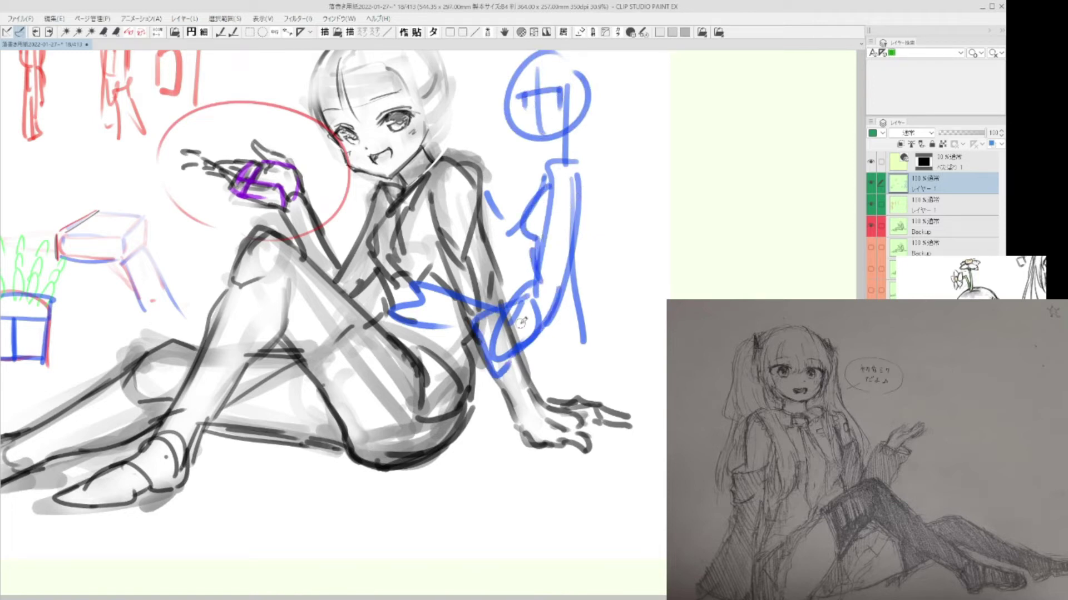
- Sketch simplified blue guide shapes over the seated character's shoulders, torso, hips and upper leg
{"action": "key", "text": "e"}
{"action": "mouse_move", "coordinate": [571, 192]}
{"action": "left_mouse_down"}
{"action": "mouse_move", "coordinate": [523, 352]}
{"action": "mouse_move", "coordinate": [598, 245]}
{"action": "left_mouse_up"}
{"action": "key", "text": "p"}
{"action": "left_click_drag", "start_coordinate": [463, 219], "coordinate": [508, 228]}
{"action": "left_click_drag", "start_coordinate": [472, 179], "coordinate": [487, 294]}
{"action": "mouse_move", "coordinate": [431, 208]}
{"action": "left_mouse_down"}
{"action": "mouse_move", "coordinate": [445, 322]}
{"action": "mouse_move", "coordinate": [414, 347]}
{"action": "left_mouse_up"}
{"action": "left_click_drag", "start_coordinate": [485, 303], "coordinate": [457, 371]}
{"action": "mouse_move", "coordinate": [422, 341]}
{"action": "left_mouse_down"}
{"action": "mouse_move", "coordinate": [434, 370]}
{"action": "mouse_move", "coordinate": [372, 391]}
{"action": "mouse_move", "coordinate": [379, 452]}
{"action": "left_mouse_up"}
{"action": "mouse_move", "coordinate": [389, 406]}
{"action": "left_mouse_down"}
{"action": "mouse_move", "coordinate": [450, 385]}
{"action": "mouse_move", "coordinate": [423, 414]}
{"action": "left_mouse_up"}
{"action": "left_click_drag", "start_coordinate": [520, 341], "coordinate": [456, 452]}
{"action": "left_click_drag", "start_coordinate": [436, 442], "coordinate": [464, 439]}
{"action": "left_click_drag", "start_coordinate": [454, 347], "coordinate": [554, 352]}
- Erase the blue figure's body below the neck and the blue guide lines over the seated character
{"action": "key", "text": "e"}
{"action": "left_click_drag", "start_coordinate": [577, 304], "coordinate": [580, 216]}
{"action": "mouse_move", "coordinate": [581, 215]}
{"action": "left_mouse_down"}
{"action": "mouse_move", "coordinate": [542, 333]}
{"action": "mouse_move", "coordinate": [569, 421]}
{"action": "mouse_move", "coordinate": [529, 480]}
{"action": "left_mouse_up"}
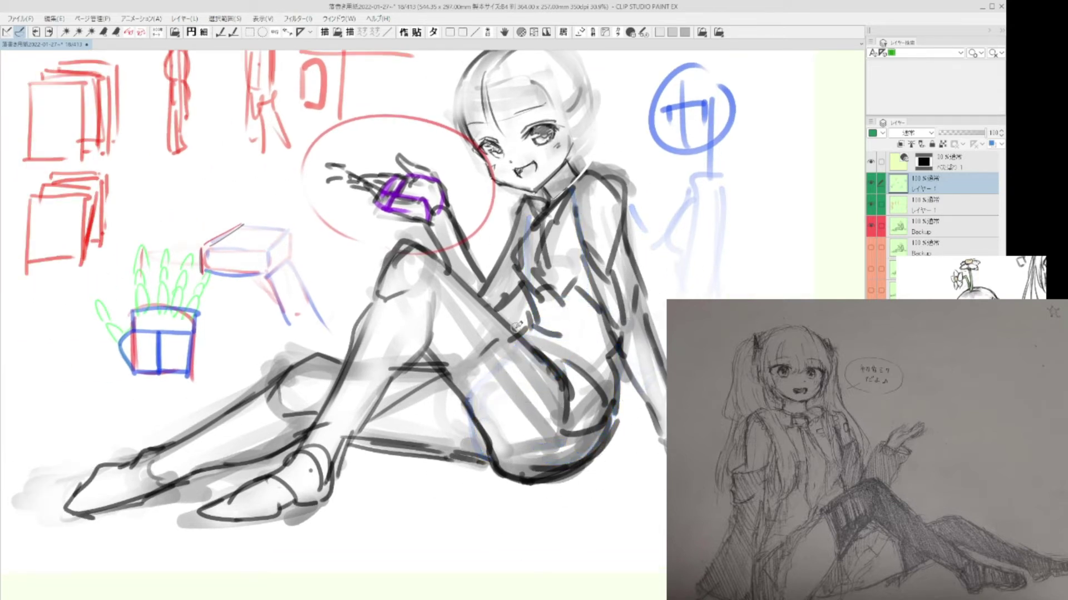
{"action": "left_click_drag", "start_coordinate": [325, 369], "coordinate": [519, 415]}
{"action": "left_click_drag", "start_coordinate": [469, 360], "coordinate": [489, 337]}
{"action": "scroll", "coordinate": [417, 339], "scroll_direction": "up", "scroll_amount": 1}
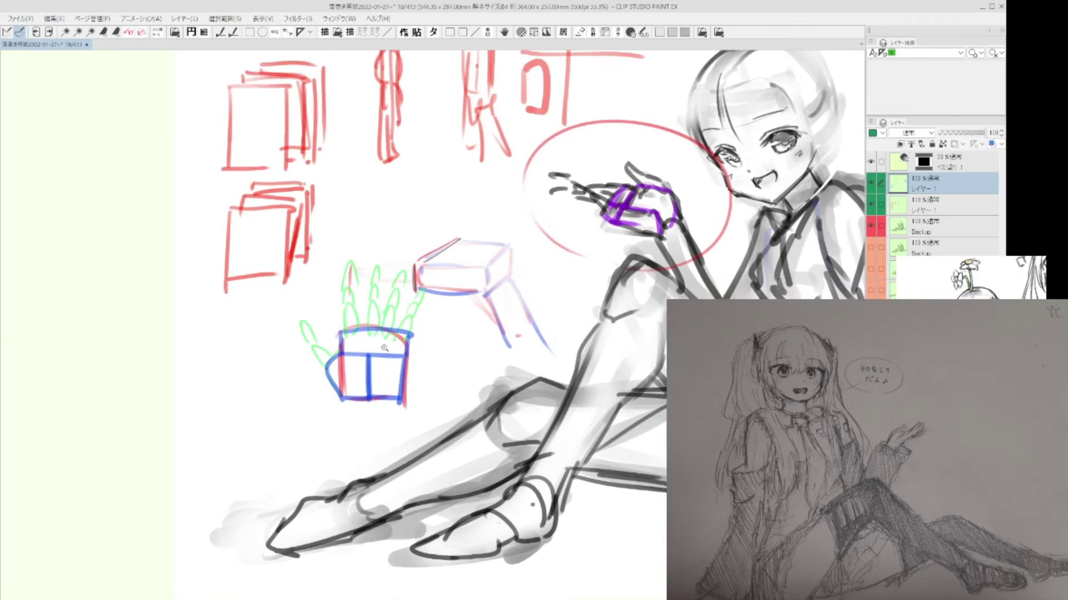
{"action": "scroll", "coordinate": [384, 348], "scroll_direction": "up", "scroll_amount": 1}
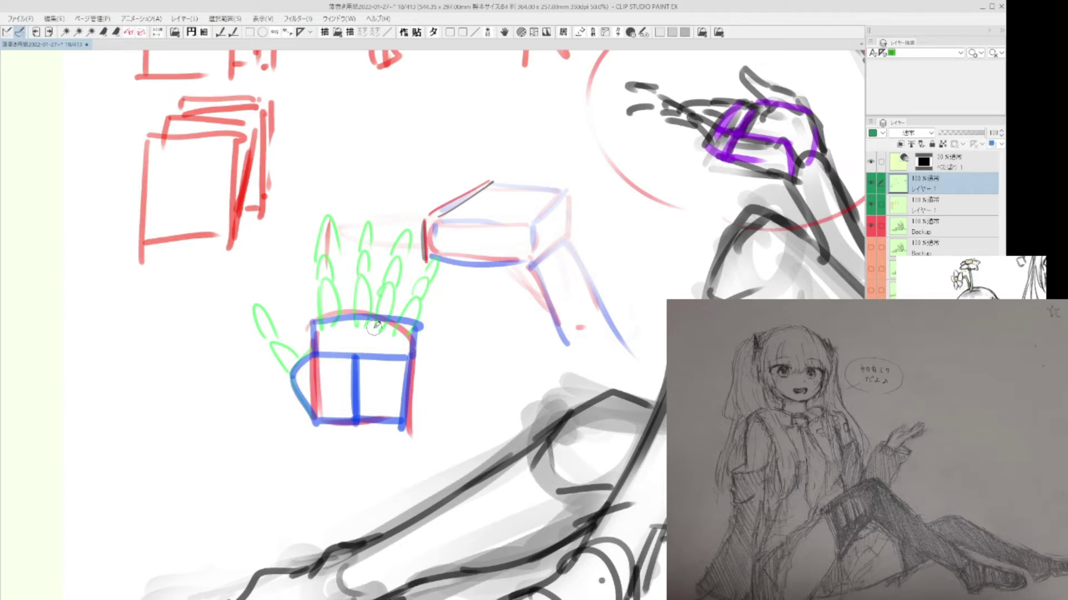
{"action": "left_click_drag", "start_coordinate": [383, 342], "coordinate": [432, 321]}
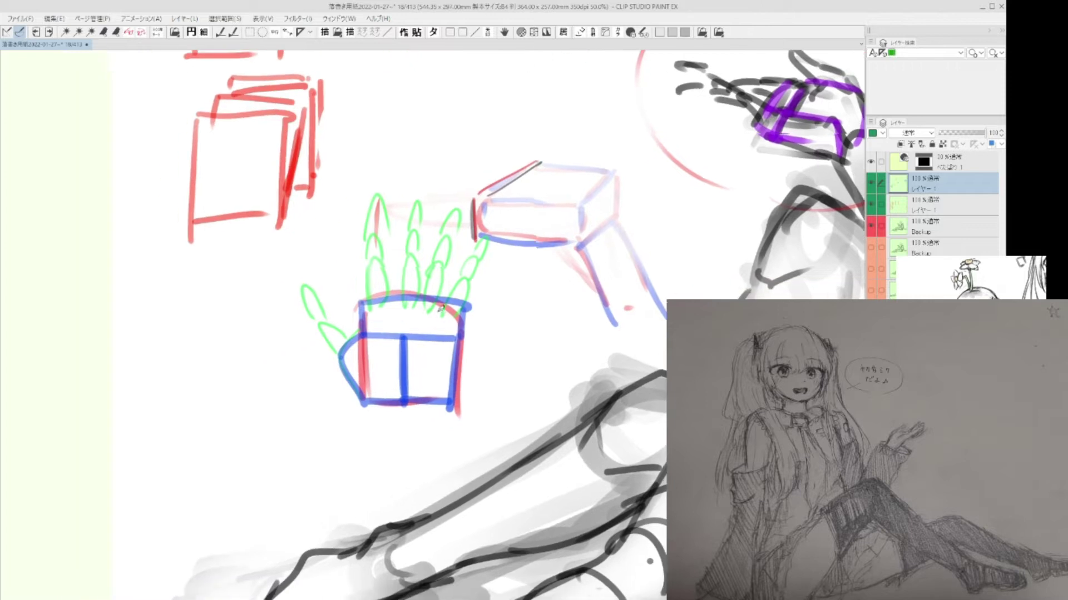
{"action": "left_click_drag", "start_coordinate": [217, 289], "coordinate": [219, 415]}
{"action": "left_click_drag", "start_coordinate": [168, 334], "coordinate": [282, 332]}
{"action": "key", "text": "ctrl+z"}
{"action": "key", "text": "ctrl+z"}
- Sketch a black L-shaped box form with a hatched side and a double-headed arrow beside the palm diagram, and erase it
{"action": "left_click_drag", "start_coordinate": [235, 300], "coordinate": [235, 364]}
{"action": "mouse_move", "coordinate": [182, 364]}
{"action": "left_mouse_down"}
{"action": "mouse_move", "coordinate": [188, 381]}
{"action": "mouse_move", "coordinate": [252, 368]}
{"action": "mouse_move", "coordinate": [245, 383]}
{"action": "left_mouse_up"}
{"action": "left_click_drag", "start_coordinate": [226, 305], "coordinate": [220, 372]}
{"action": "mouse_move", "coordinate": [235, 310]}
{"action": "left_mouse_down"}
{"action": "mouse_move", "coordinate": [235, 363]}
{"action": "mouse_move", "coordinate": [249, 372]}
{"action": "mouse_move", "coordinate": [225, 321]}
{"action": "mouse_move", "coordinate": [223, 372]}
{"action": "left_mouse_up"}
{"action": "left_click_drag", "start_coordinate": [236, 299], "coordinate": [256, 299]}
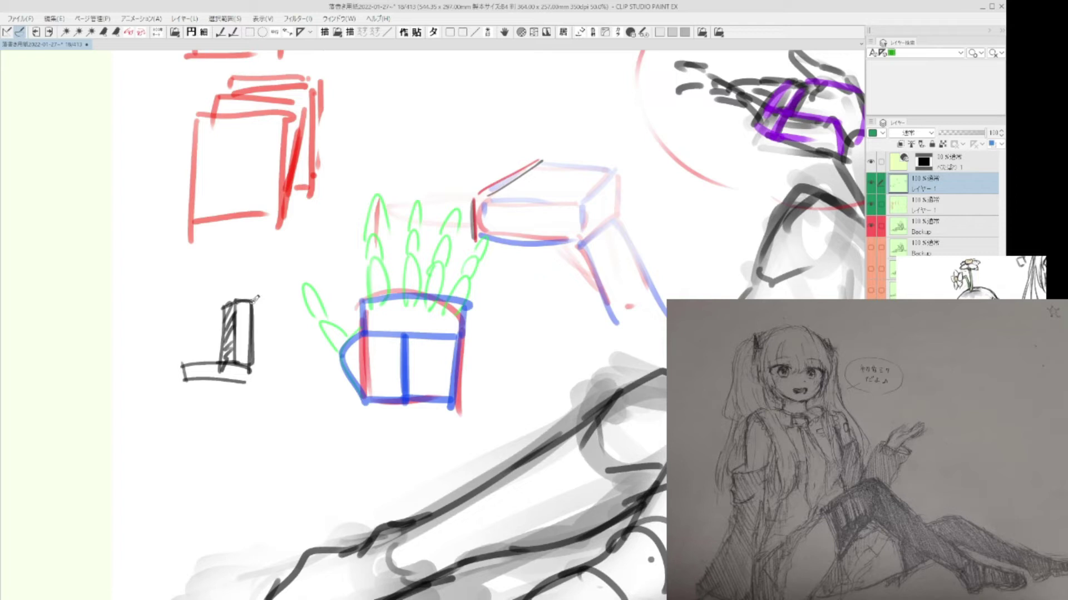
{"action": "left_click_drag", "start_coordinate": [248, 257], "coordinate": [210, 286]}
{"action": "mouse_move", "coordinate": [218, 272]}
{"action": "left_mouse_down"}
{"action": "mouse_move", "coordinate": [225, 285]}
{"action": "mouse_move", "coordinate": [245, 270]}
{"action": "left_mouse_up"}
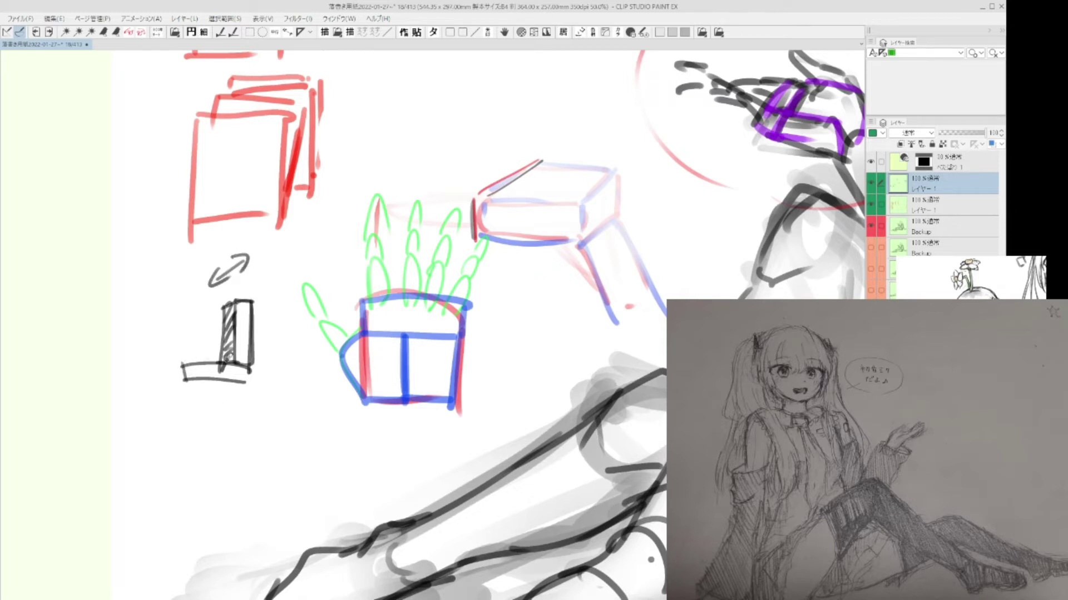
{"action": "mouse_move", "coordinate": [225, 360]}
{"action": "left_mouse_down"}
{"action": "mouse_move", "coordinate": [177, 359]}
{"action": "mouse_move", "coordinate": [225, 359]}
{"action": "mouse_move", "coordinate": [175, 371]}
{"action": "mouse_move", "coordinate": [185, 380]}
{"action": "left_mouse_up"}
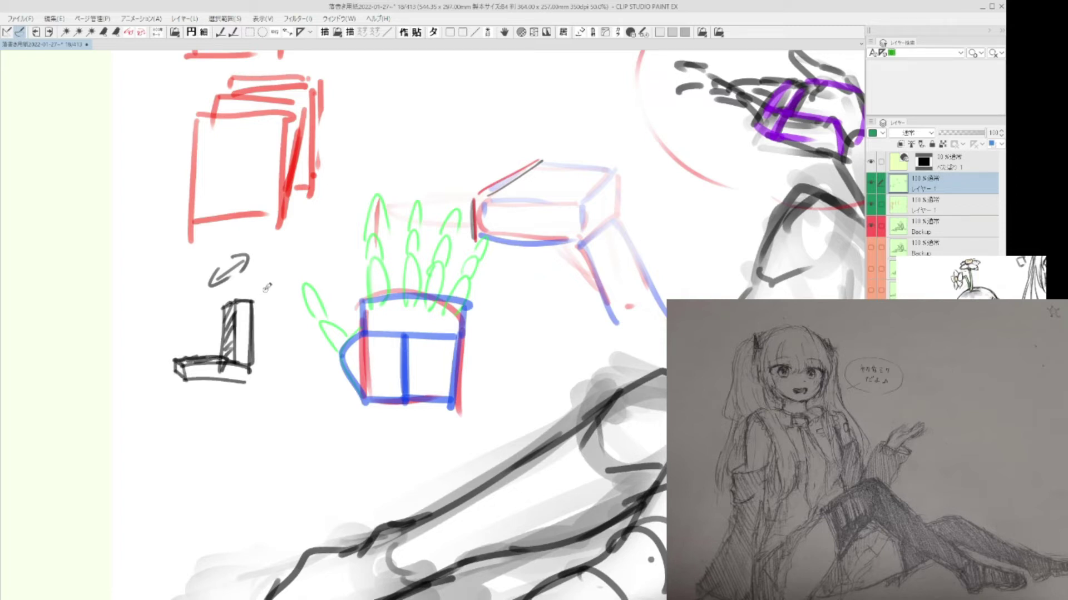
{"action": "mouse_move", "coordinate": [228, 267]}
{"action": "left_mouse_down"}
{"action": "mouse_move", "coordinate": [238, 267]}
{"action": "mouse_move", "coordinate": [234, 304]}
{"action": "mouse_move", "coordinate": [171, 400]}
{"action": "left_mouse_up"}
{"action": "left_click_drag", "start_coordinate": [201, 261], "coordinate": [234, 409]}
- Retrace the lower stack of overlapping red rectangles on its own layer with stronger red lines
{"action": "left_click", "coordinate": [280, 213], "text": "ctrl+shift"}
{"action": "mouse_move", "coordinate": [261, 240]}
{"action": "left_mouse_down"}
{"action": "mouse_move", "coordinate": [167, 231]}
{"action": "mouse_move", "coordinate": [278, 220]}
{"action": "left_mouse_up"}
{"action": "left_click_drag", "start_coordinate": [284, 116], "coordinate": [282, 214]}
{"action": "mouse_move", "coordinate": [189, 115]}
{"action": "left_mouse_down"}
{"action": "mouse_move", "coordinate": [282, 117]}
{"action": "mouse_move", "coordinate": [281, 218]}
{"action": "left_mouse_up"}
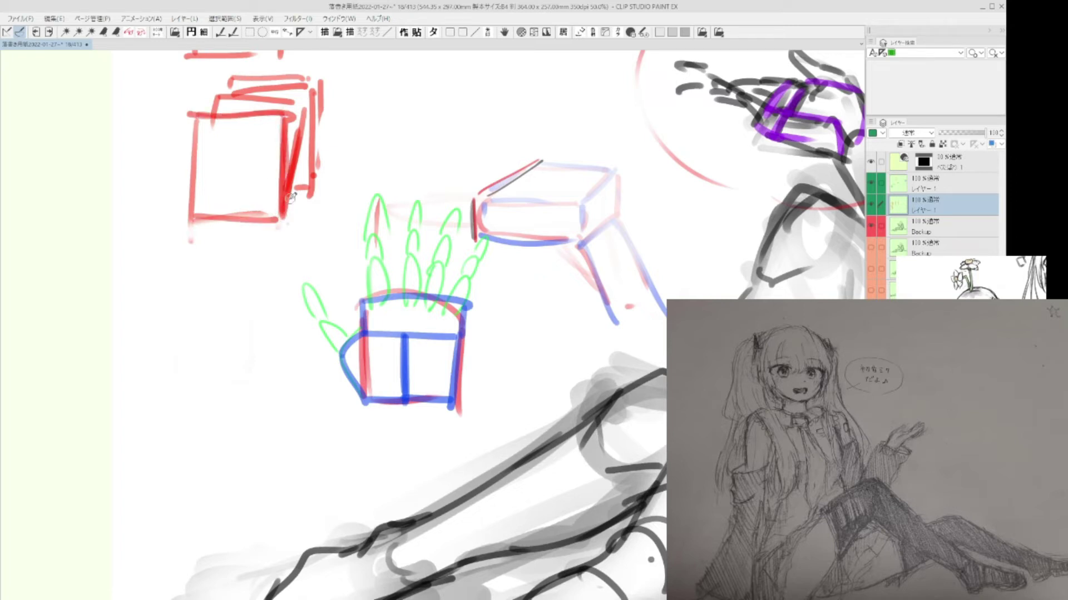
{"action": "left_click_drag", "start_coordinate": [306, 106], "coordinate": [281, 188]}
{"action": "mouse_move", "coordinate": [217, 92]}
{"action": "left_mouse_down"}
{"action": "mouse_move", "coordinate": [290, 99]}
{"action": "mouse_move", "coordinate": [290, 145]}
{"action": "mouse_move", "coordinate": [214, 120]}
{"action": "mouse_move", "coordinate": [307, 88]}
{"action": "mouse_move", "coordinate": [316, 186]}
{"action": "left_mouse_up"}
{"action": "left_click_drag", "start_coordinate": [297, 185], "coordinate": [309, 187]}
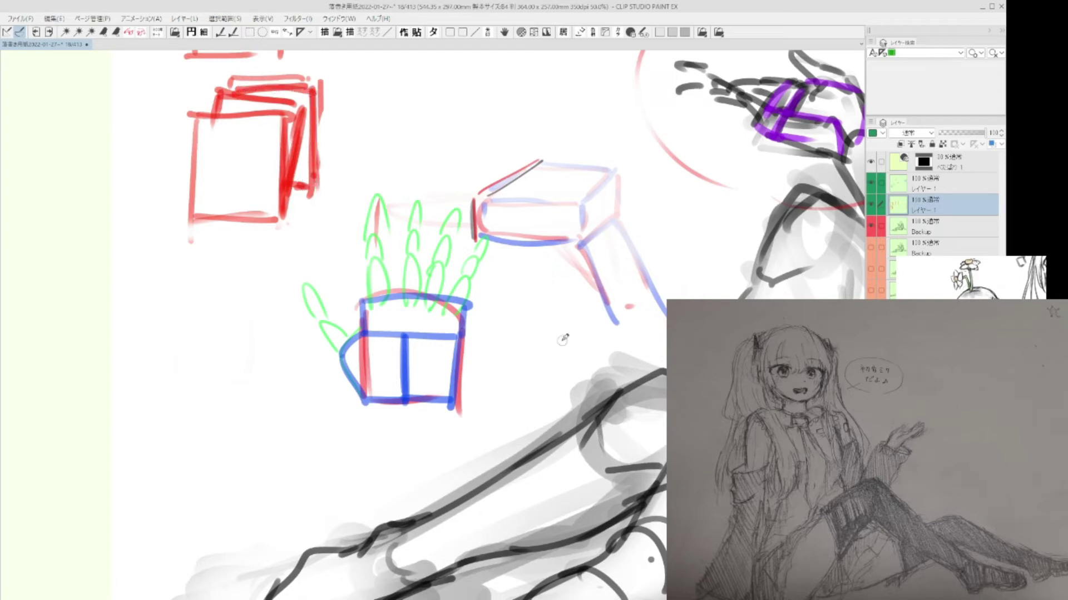
- Label the blue palm's three sections in black: A and B in the lower halves, C in the upper strip
{"action": "left_click", "coordinate": [465, 312], "text": "ctrl+shift"}
{"action": "left_click_drag", "start_coordinate": [584, 290], "coordinate": [547, 264]}
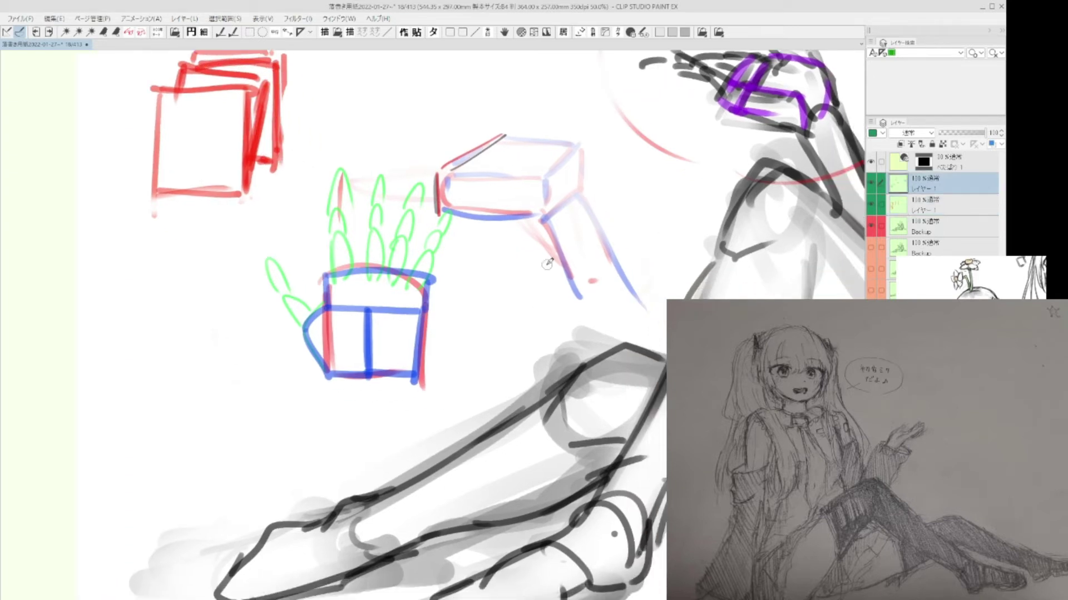
{"action": "mouse_move", "coordinate": [388, 304]}
{"action": "left_mouse_down"}
{"action": "mouse_move", "coordinate": [400, 299]}
{"action": "mouse_move", "coordinate": [347, 347]}
{"action": "mouse_move", "coordinate": [365, 349]}
{"action": "left_mouse_up"}
{"action": "left_click_drag", "start_coordinate": [348, 340], "coordinate": [397, 350]}
{"action": "left_click_drag", "start_coordinate": [396, 326], "coordinate": [397, 348]}
{"action": "left_click_drag", "start_coordinate": [389, 279], "coordinate": [394, 291]}
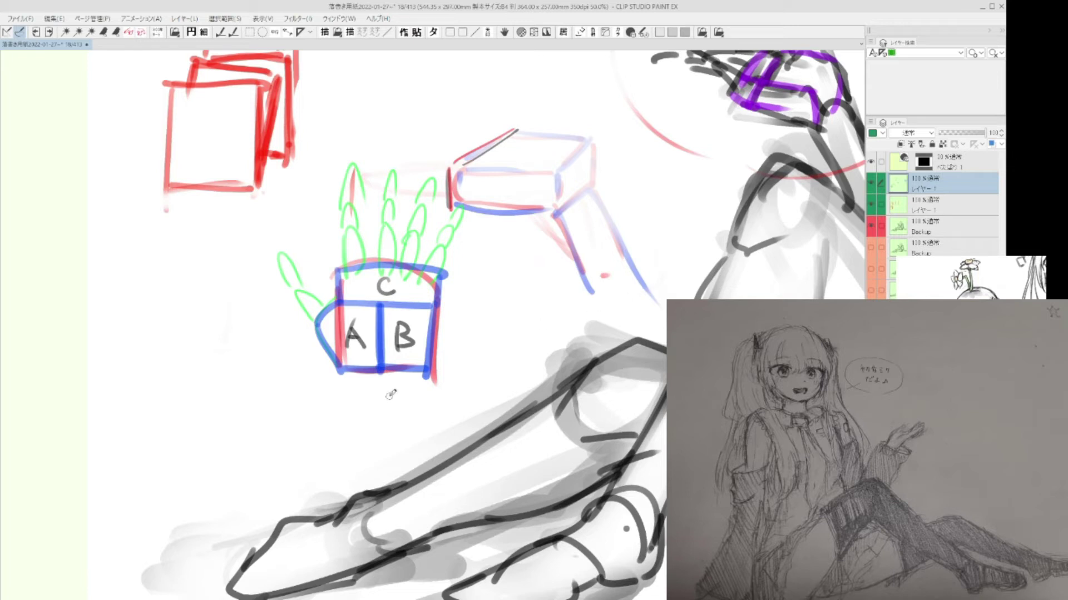
- Shade palm sections A, B and C with black hatching and mark the line between C and the lower sections
{"action": "mouse_move", "coordinate": [360, 301]}
{"action": "left_mouse_down"}
{"action": "mouse_move", "coordinate": [333, 317]}
{"action": "mouse_move", "coordinate": [373, 359]}
{"action": "mouse_move", "coordinate": [370, 309]}
{"action": "mouse_move", "coordinate": [354, 371]}
{"action": "left_mouse_up"}
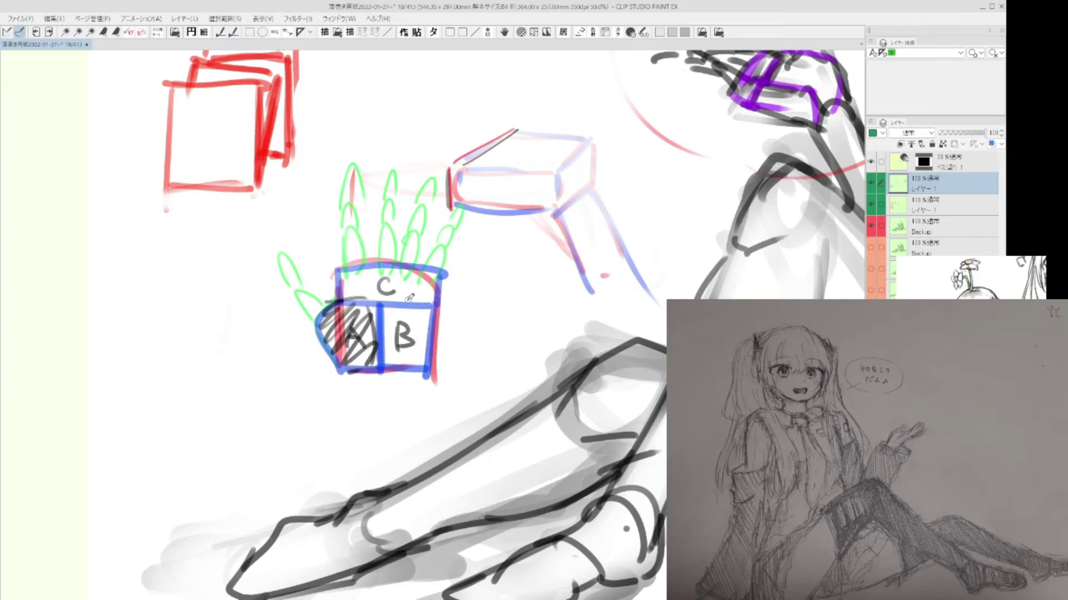
{"action": "mouse_move", "coordinate": [387, 316]}
{"action": "left_mouse_down"}
{"action": "mouse_move", "coordinate": [405, 345]}
{"action": "mouse_move", "coordinate": [418, 337]}
{"action": "left_mouse_up"}
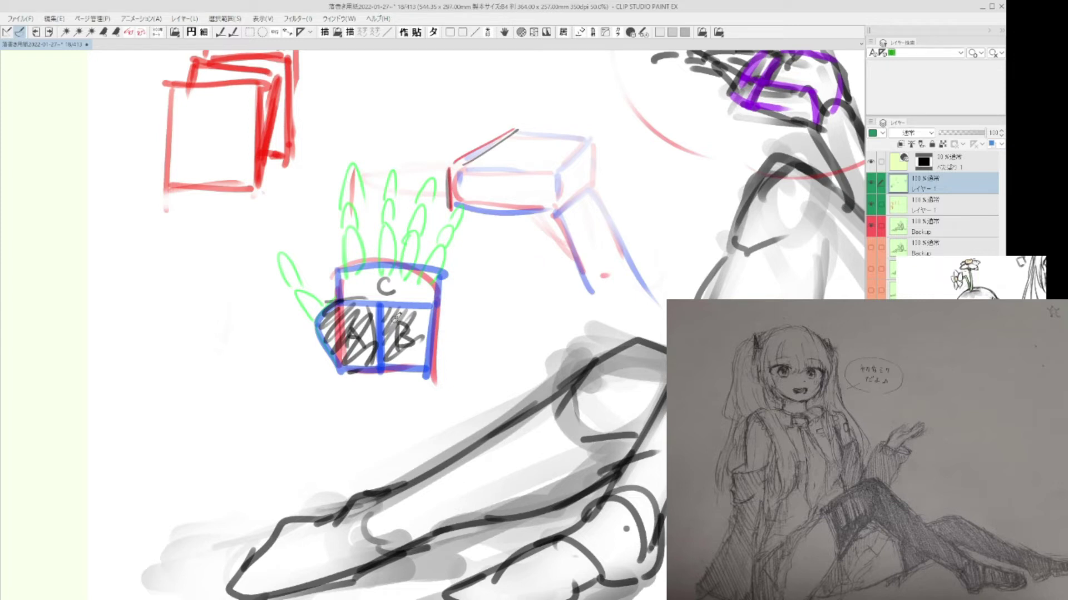
{"action": "mouse_move", "coordinate": [430, 323]}
{"action": "left_mouse_down"}
{"action": "mouse_move", "coordinate": [386, 373]}
{"action": "mouse_move", "coordinate": [403, 333]}
{"action": "mouse_move", "coordinate": [423, 358]}
{"action": "left_mouse_up"}
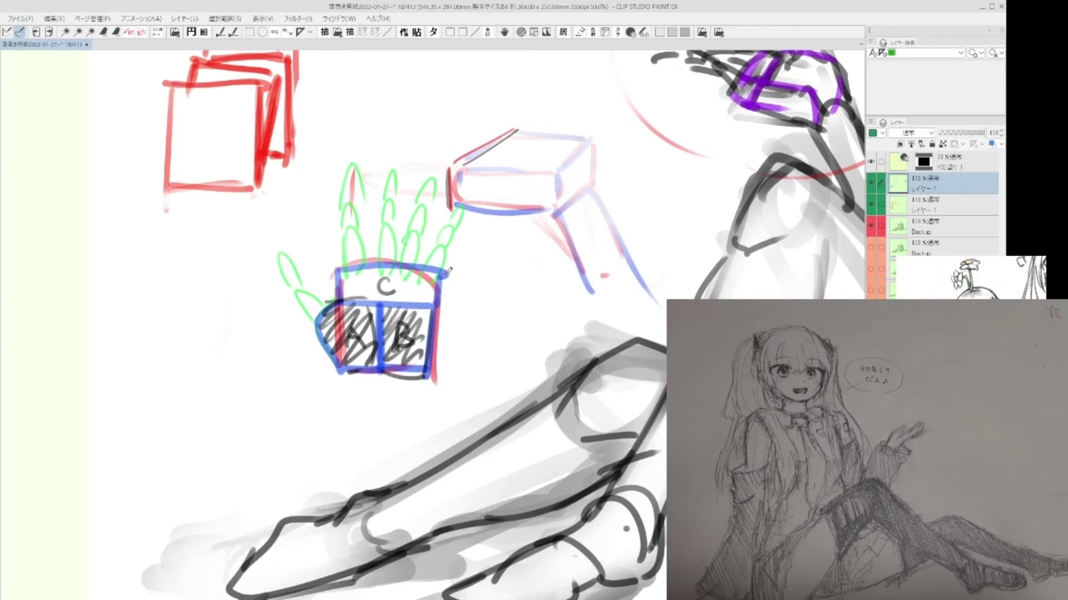
{"action": "left_click_drag", "start_coordinate": [496, 349], "coordinate": [495, 354]}
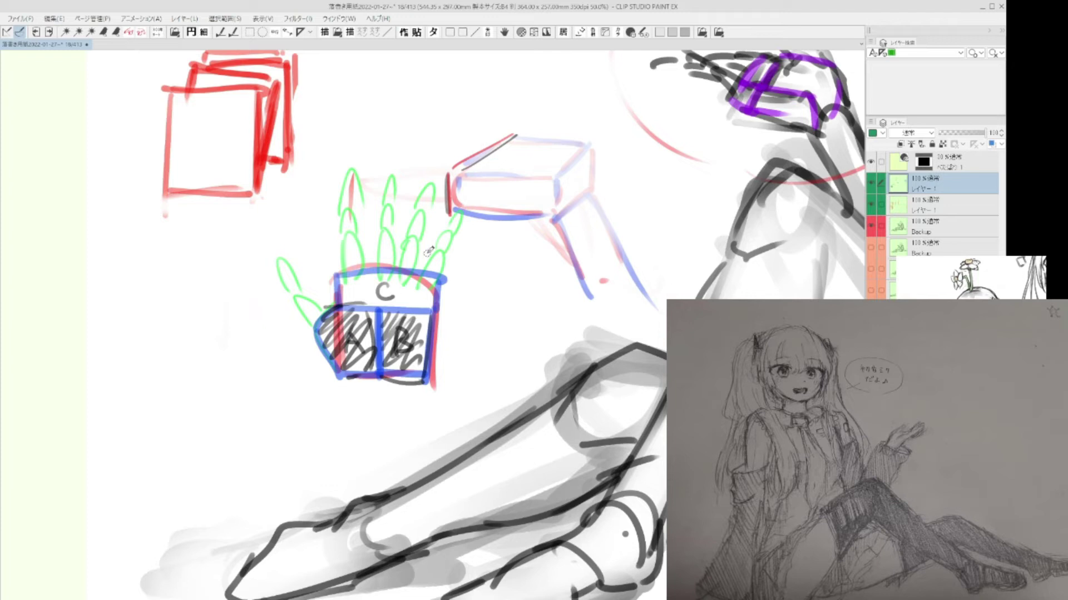
{"action": "mouse_move", "coordinate": [340, 275]}
{"action": "left_mouse_down"}
{"action": "mouse_move", "coordinate": [377, 281]}
{"action": "mouse_move", "coordinate": [402, 268]}
{"action": "mouse_move", "coordinate": [440, 302]}
{"action": "left_mouse_up"}
{"action": "key", "text": "ctrl+z"}
{"action": "mouse_move", "coordinate": [325, 305]}
{"action": "left_mouse_down"}
{"action": "mouse_move", "coordinate": [450, 305]}
{"action": "mouse_move", "coordinate": [375, 278]}
{"action": "mouse_move", "coordinate": [406, 289]}
{"action": "mouse_move", "coordinate": [443, 264]}
{"action": "left_mouse_up"}
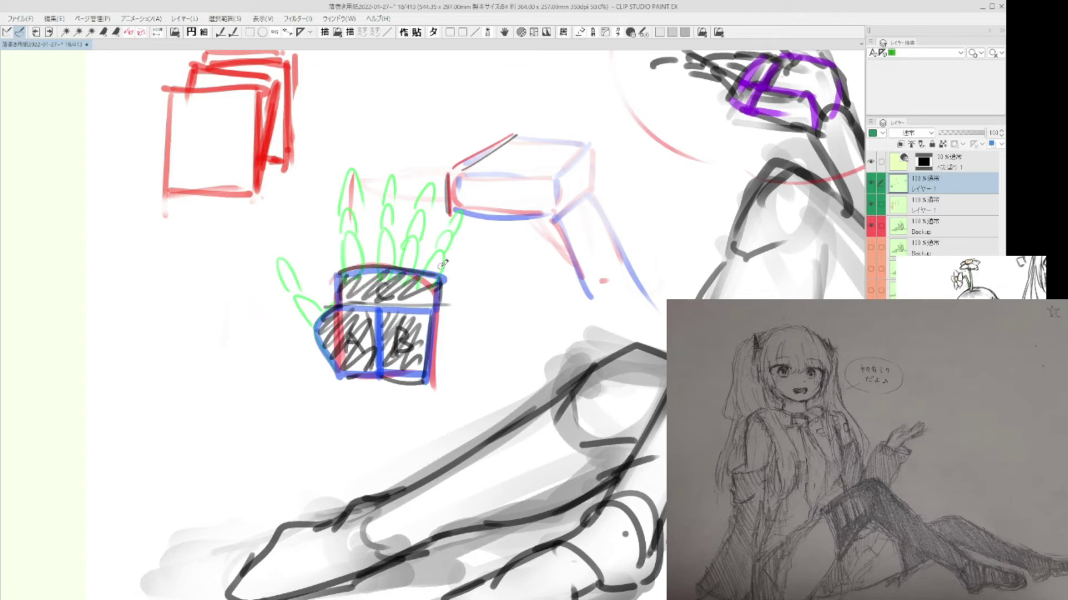
- Divide the top and front faces of the perspective palm box with black section lines
{"action": "mouse_move", "coordinate": [543, 142]}
{"action": "left_mouse_down"}
{"action": "mouse_move", "coordinate": [513, 161]}
{"action": "mouse_move", "coordinate": [501, 214]}
{"action": "left_mouse_up"}
{"action": "mouse_move", "coordinate": [513, 162]}
{"action": "left_mouse_down"}
{"action": "mouse_move", "coordinate": [567, 165]}
{"action": "mouse_move", "coordinate": [549, 213]}
{"action": "left_mouse_up"}
{"action": "left_click_drag", "start_coordinate": [503, 166], "coordinate": [490, 181]}
- Draw black arcs over the segments of the green fingers on the palm diagram
{"action": "mouse_move", "coordinate": [379, 266]}
{"action": "left_mouse_down"}
{"action": "mouse_move", "coordinate": [419, 266]}
{"action": "mouse_move", "coordinate": [435, 184]}
{"action": "left_mouse_up"}
{"action": "left_click_drag", "start_coordinate": [431, 273], "coordinate": [439, 253]}
{"action": "left_click_drag", "start_coordinate": [440, 248], "coordinate": [463, 210]}
{"action": "left_click_drag", "start_coordinate": [378, 230], "coordinate": [396, 182]}
{"action": "left_click_drag", "start_coordinate": [341, 210], "coordinate": [358, 232]}
{"action": "left_click_drag", "start_coordinate": [345, 243], "coordinate": [347, 250]}
- Draw a second palm in black beside the diagram, with a curved upper section and lower sections labeled A and B
{"action": "mouse_move", "coordinate": [264, 301]}
{"action": "left_mouse_down"}
{"action": "mouse_move", "coordinate": [345, 276]}
{"action": "mouse_move", "coordinate": [252, 324]}
{"action": "mouse_move", "coordinate": [325, 292]}
{"action": "left_mouse_up"}
{"action": "left_click_drag", "start_coordinate": [311, 268], "coordinate": [330, 289]}
{"action": "mouse_move", "coordinate": [261, 333]}
{"action": "left_mouse_down"}
{"action": "mouse_move", "coordinate": [332, 303]}
{"action": "mouse_move", "coordinate": [309, 324]}
{"action": "mouse_move", "coordinate": [317, 338]}
{"action": "left_mouse_up"}
{"action": "left_click_drag", "start_coordinate": [317, 339], "coordinate": [337, 340]}
{"action": "left_click_drag", "start_coordinate": [337, 305], "coordinate": [342, 341]}
{"action": "left_click_drag", "start_coordinate": [277, 331], "coordinate": [290, 344]}
{"action": "mouse_move", "coordinate": [291, 351]}
{"action": "left_mouse_down"}
{"action": "mouse_move", "coordinate": [313, 344]}
{"action": "mouse_move", "coordinate": [329, 317]}
{"action": "mouse_move", "coordinate": [338, 332]}
{"action": "mouse_move", "coordinate": [296, 323]}
{"action": "mouse_move", "coordinate": [300, 336]}
{"action": "left_mouse_up"}
- Add a jointed thumb and spread, segmented fingers in black around the second palm
{"action": "left_click_drag", "start_coordinate": [340, 303], "coordinate": [364, 249]}
{"action": "mouse_move", "coordinate": [292, 252]}
{"action": "left_mouse_down"}
{"action": "mouse_move", "coordinate": [306, 278]}
{"action": "mouse_move", "coordinate": [278, 198]}
{"action": "left_mouse_up"}
{"action": "mouse_move", "coordinate": [261, 281]}
{"action": "left_mouse_down"}
{"action": "mouse_move", "coordinate": [273, 274]}
{"action": "mouse_move", "coordinate": [251, 268]}
{"action": "left_mouse_up"}
{"action": "left_click_drag", "start_coordinate": [217, 228], "coordinate": [225, 238]}
{"action": "mouse_move", "coordinate": [257, 303]}
{"action": "left_mouse_down"}
{"action": "mouse_move", "coordinate": [247, 283]}
{"action": "mouse_move", "coordinate": [202, 257]}
{"action": "left_mouse_up"}
{"action": "mouse_move", "coordinate": [249, 326]}
{"action": "left_mouse_down"}
{"action": "mouse_move", "coordinate": [239, 315]}
{"action": "mouse_move", "coordinate": [192, 327]}
{"action": "mouse_move", "coordinate": [261, 336]}
{"action": "left_mouse_up"}
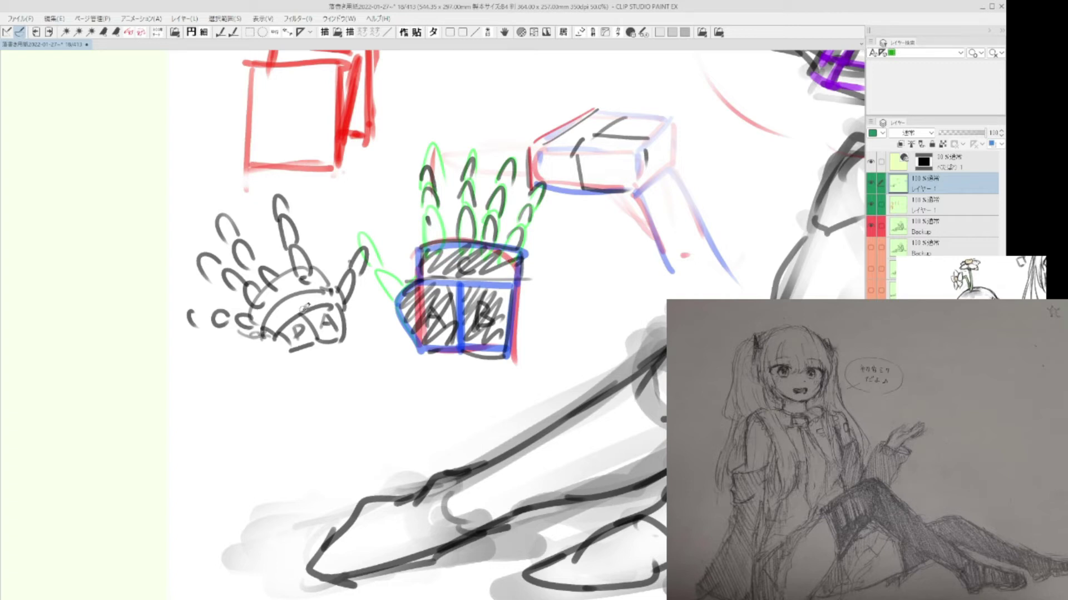
- Hide the two annotation layers above the Backup layer so only the character sketch shows
{"action": "left_click_drag", "start_coordinate": [410, 352], "coordinate": [416, 343]}
{"action": "left_click_drag", "start_coordinate": [506, 325], "coordinate": [463, 399]}
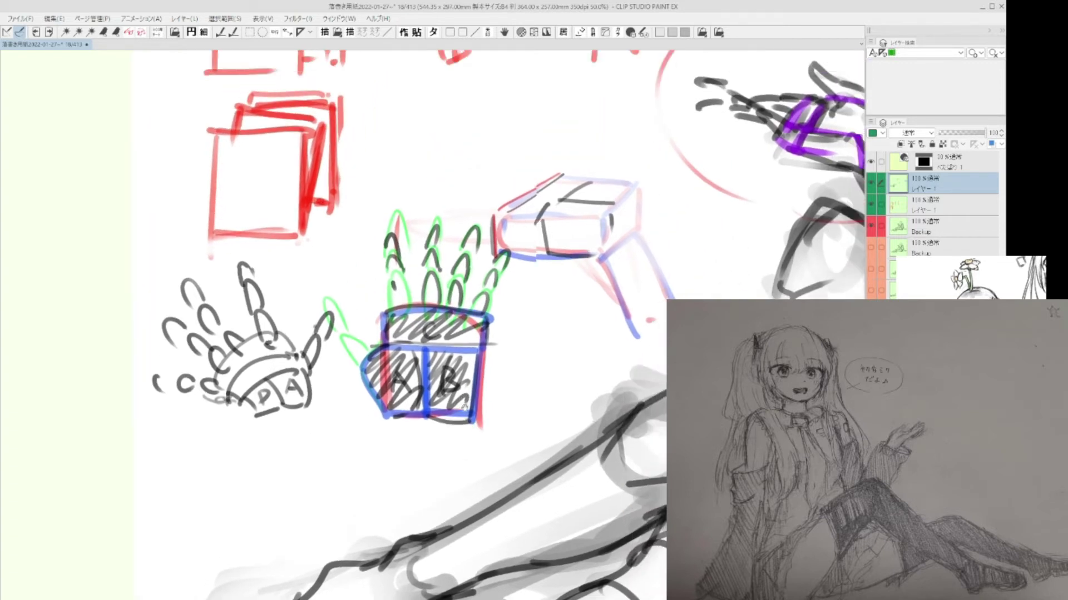
{"action": "scroll", "coordinate": [527, 327], "scroll_direction": "down", "scroll_amount": 3}
{"action": "left_click_drag", "start_coordinate": [623, 298], "coordinate": [511, 366]}
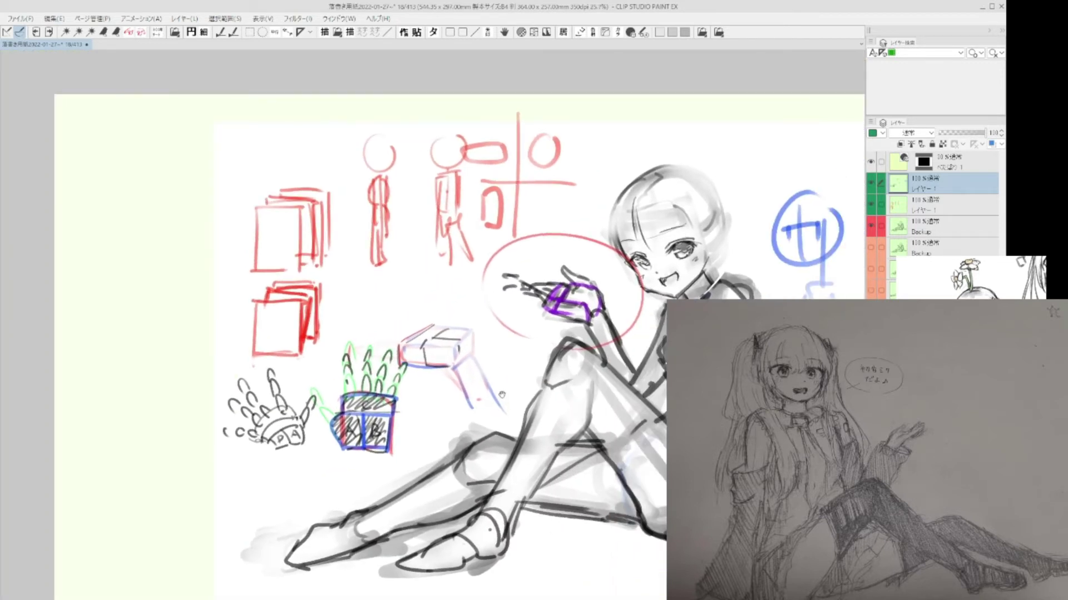
{"action": "scroll", "coordinate": [433, 406], "scroll_direction": "up", "scroll_amount": 1}
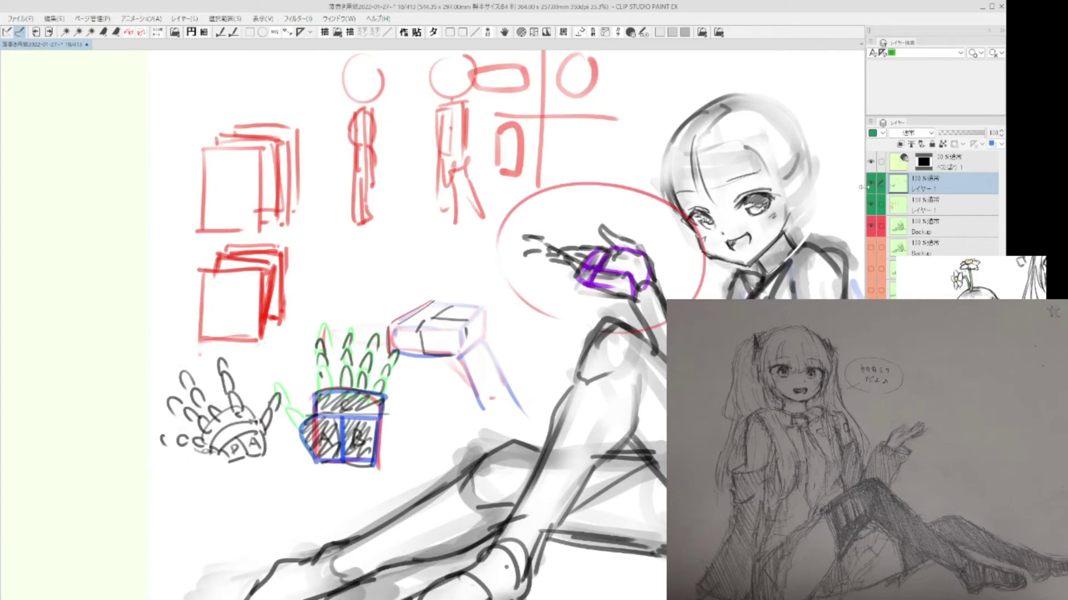
{"action": "key", "text": "ctrl+z"}
{"action": "key", "text": "ctrl+z"}
{"action": "key", "text": "ctrl+z"}
{"action": "key", "text": "ctrl+z"}
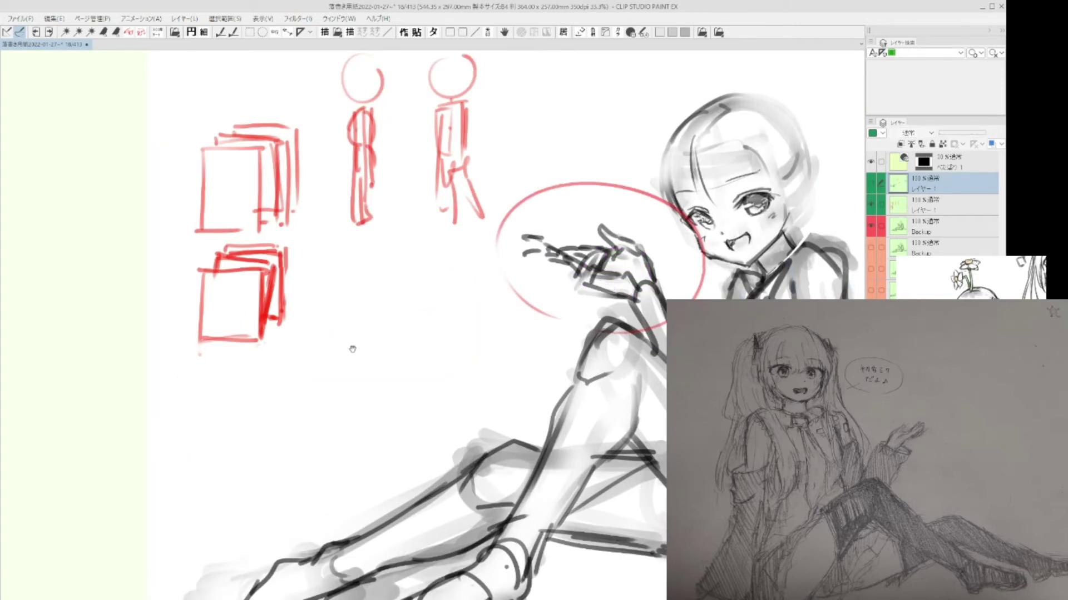
{"action": "left_click_drag", "start_coordinate": [352, 349], "coordinate": [351, 380]}
{"action": "left_click", "coordinate": [871, 206]}
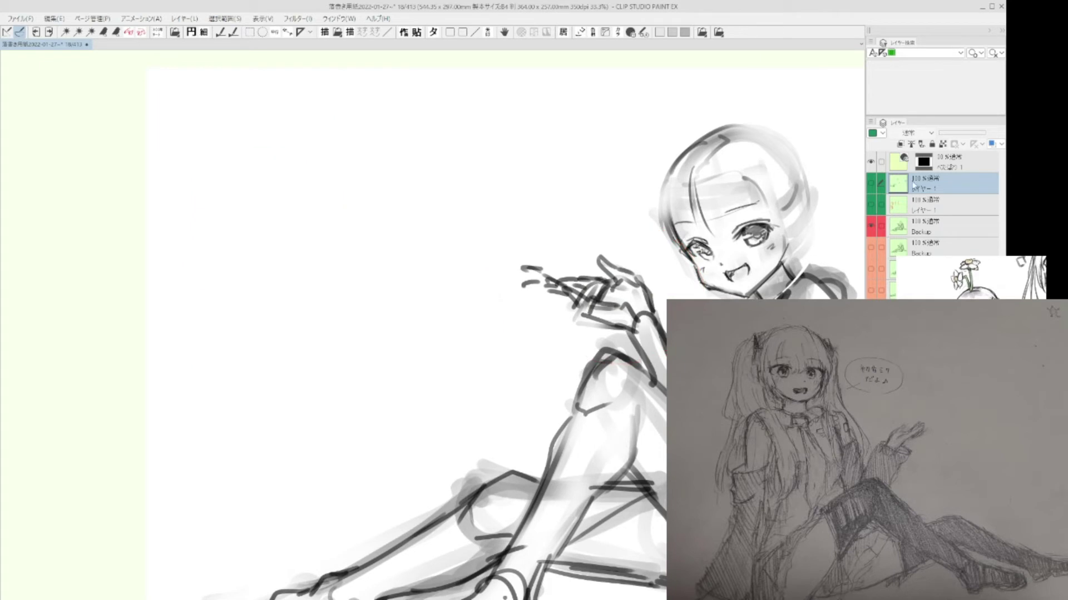
- Bring two hand reference photos into the drawing as separate image layers
{"action": "left_click_drag", "start_coordinate": [419, 286], "coordinate": [410, 293]}
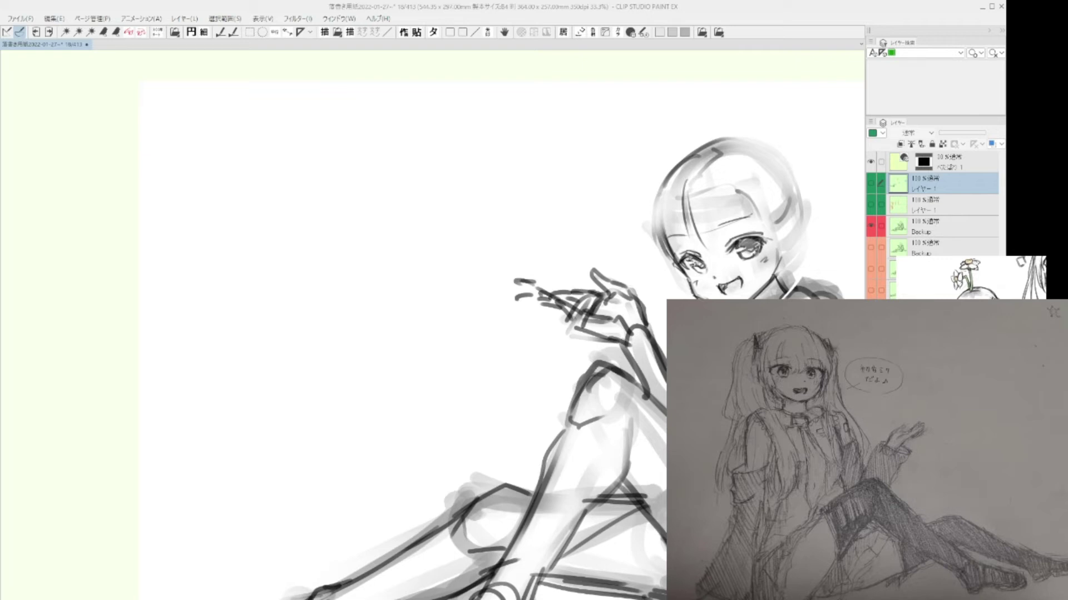
{"action": "left_click_drag", "start_coordinate": [945, 250], "coordinate": [940, 173]}
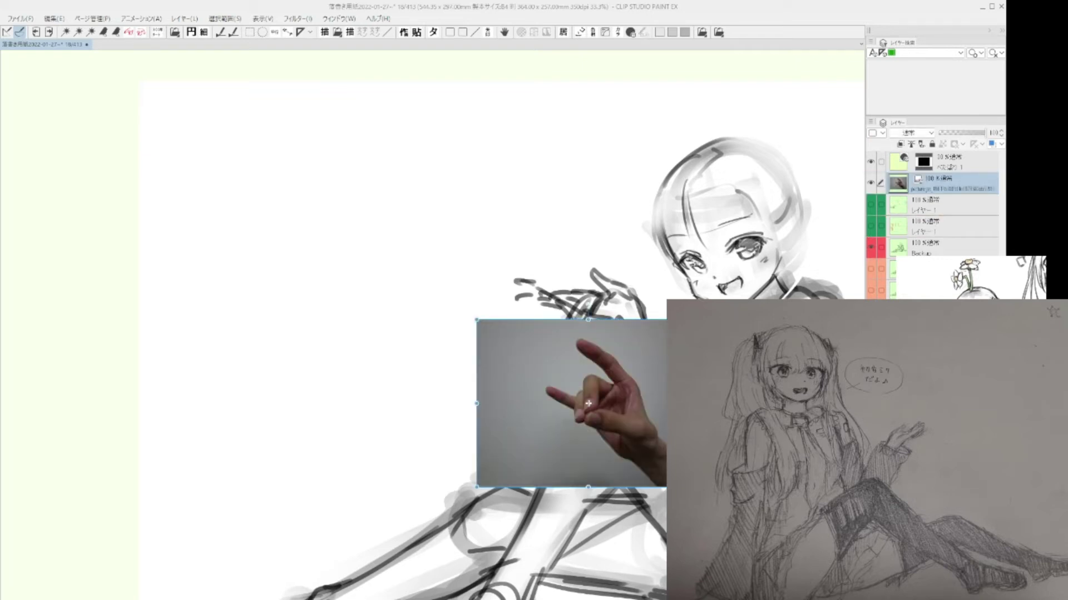
{"action": "left_click_drag", "start_coordinate": [940, 259], "coordinate": [940, 216]}
{"action": "key", "text": "ctrl+v"}
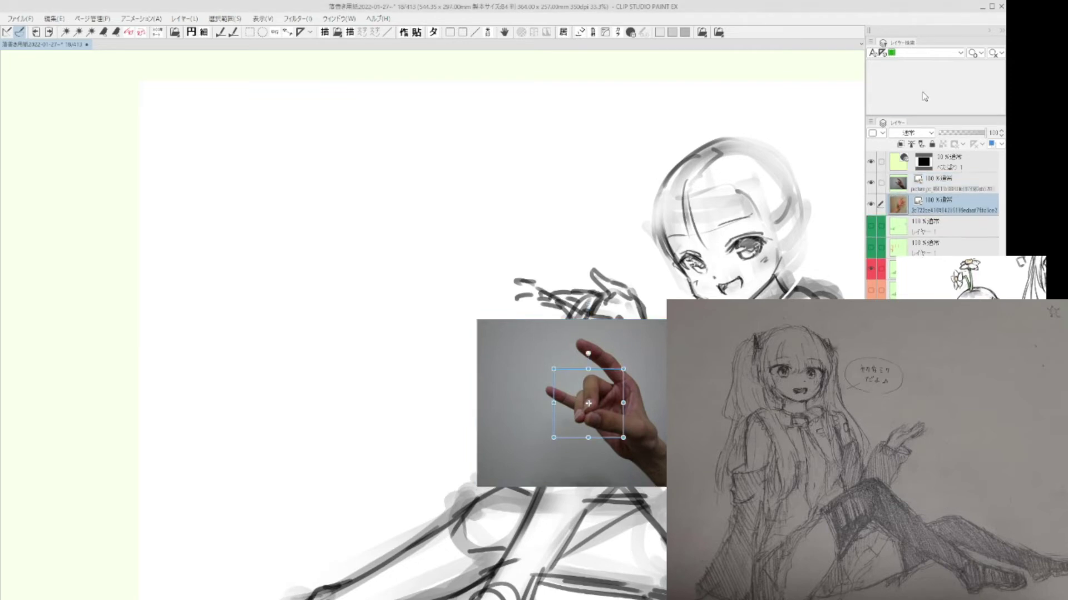
- Move both hand photos away from the character's legs and place them side by side in the empty canvas area
{"action": "left_click", "coordinate": [952, 184]}
{"action": "left_click_drag", "start_coordinate": [658, 405], "coordinate": [258, 283]}
{"action": "left_click", "coordinate": [938, 214]}
{"action": "left_click_drag", "start_coordinate": [657, 447], "coordinate": [406, 362]}
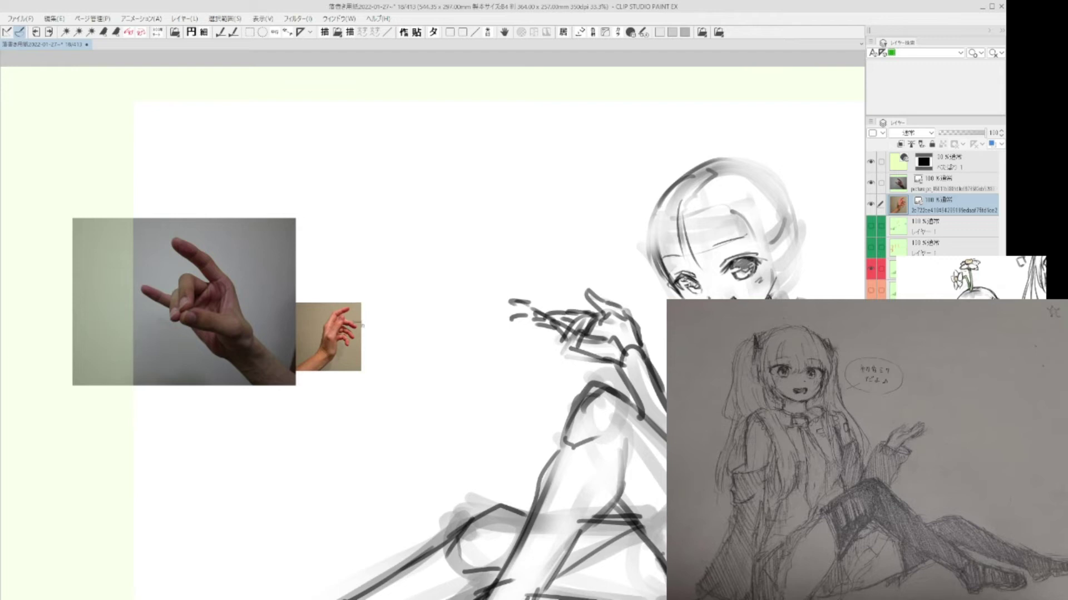
- Enlarge the small tan-background hand photo and position it between the grey photo and the character's raised hand
{"action": "key", "text": "ctrl+t"}
{"action": "left_click_drag", "start_coordinate": [362, 302], "coordinate": [478, 187]}
{"action": "left_click_drag", "start_coordinate": [413, 277], "coordinate": [474, 230]}
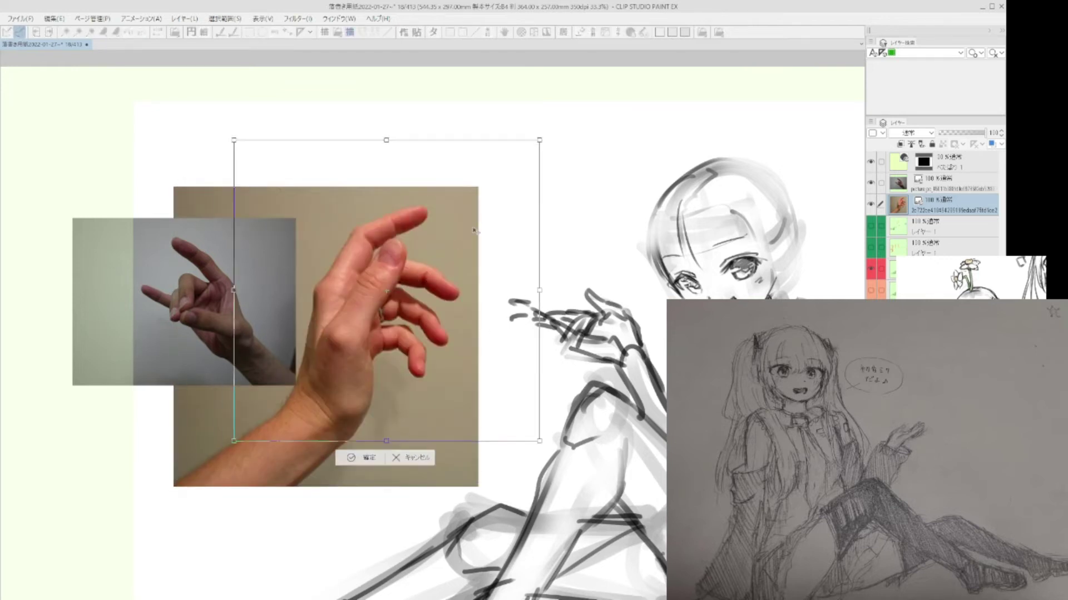
{"action": "key", "text": "Return"}
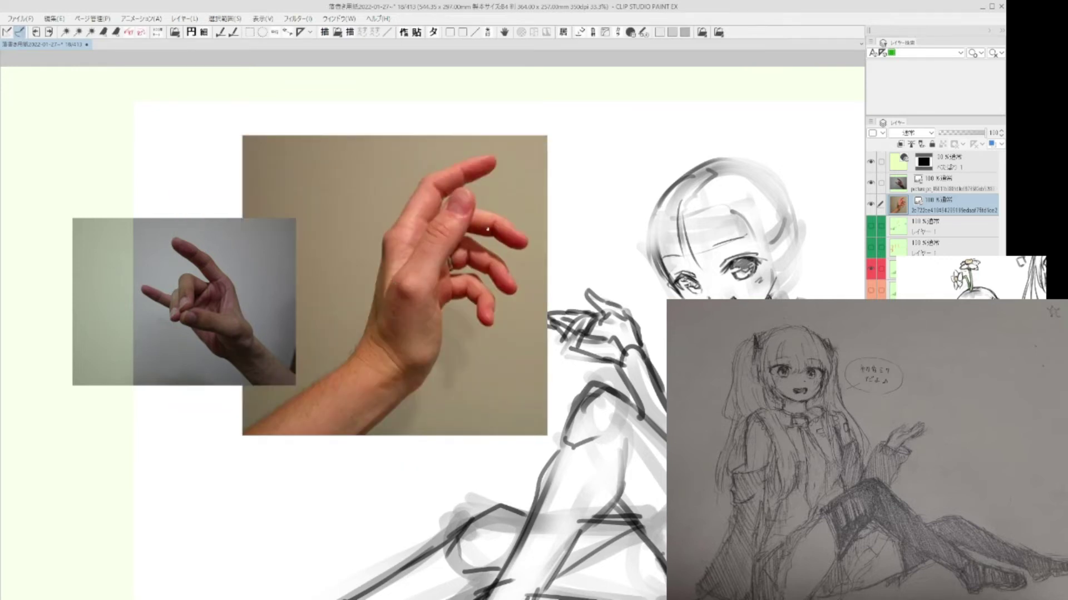
{"action": "left_click_drag", "start_coordinate": [607, 350], "coordinate": [600, 357]}
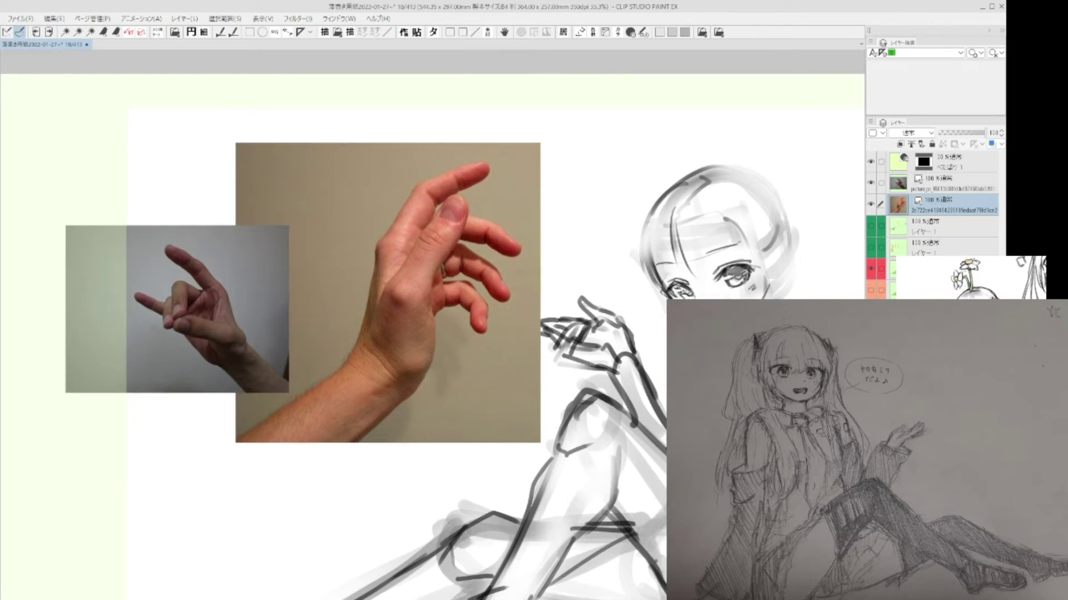
{"action": "key", "text": "ctrl+z"}
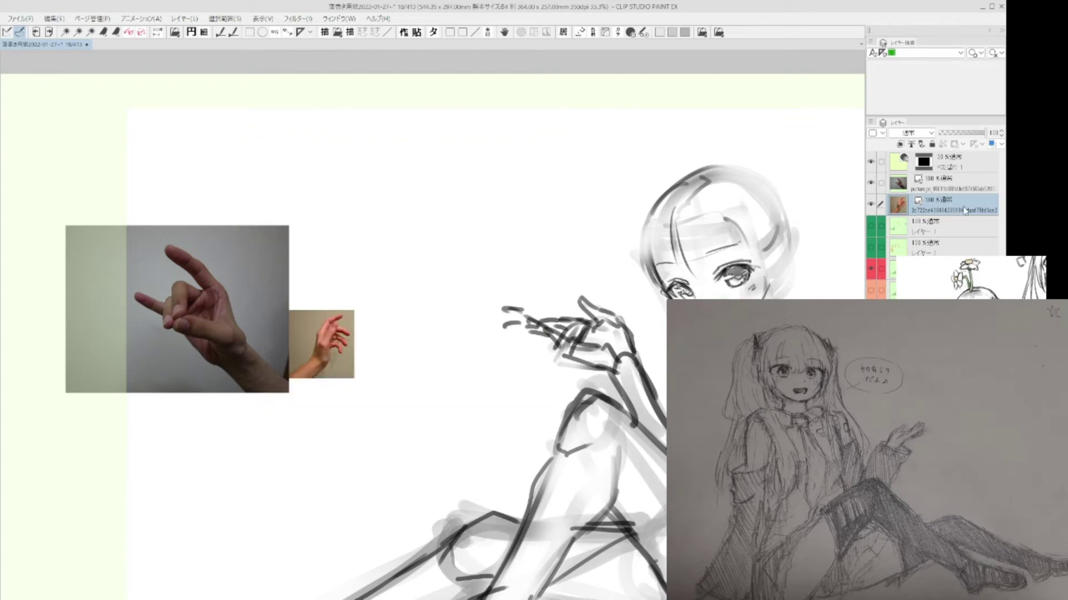
{"action": "key", "text": "ctrl+y"}
- Fade the enlarged hand photo by lowering its layer opacity and add a new raster layer above it
{"action": "left_click", "coordinate": [952, 134]}
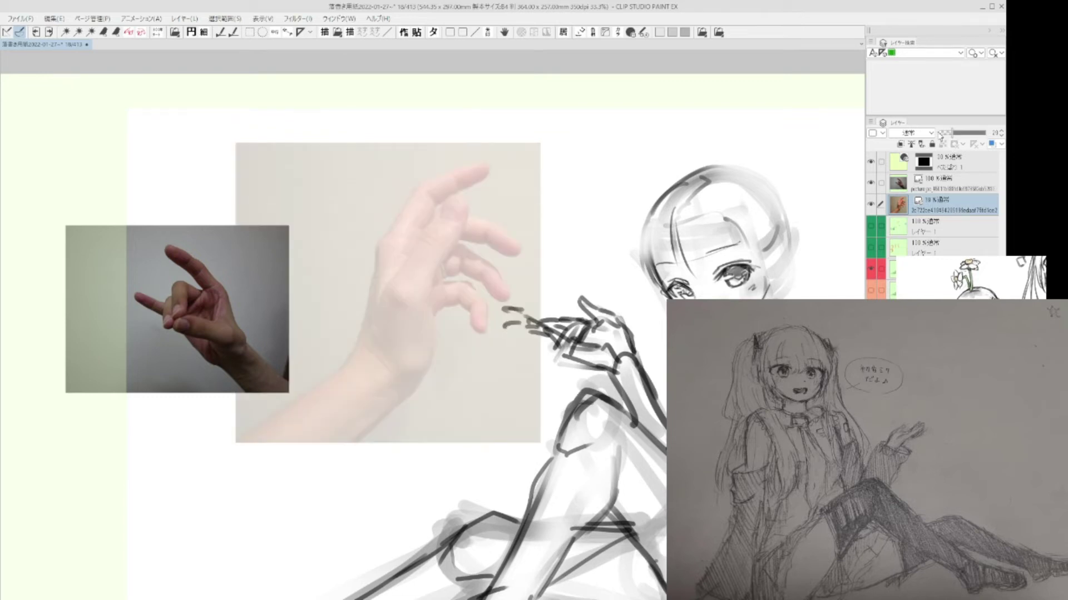
{"action": "left_click_drag", "start_coordinate": [592, 304], "coordinate": [582, 328]}
{"action": "key", "text": "ctrl+shift+n"}
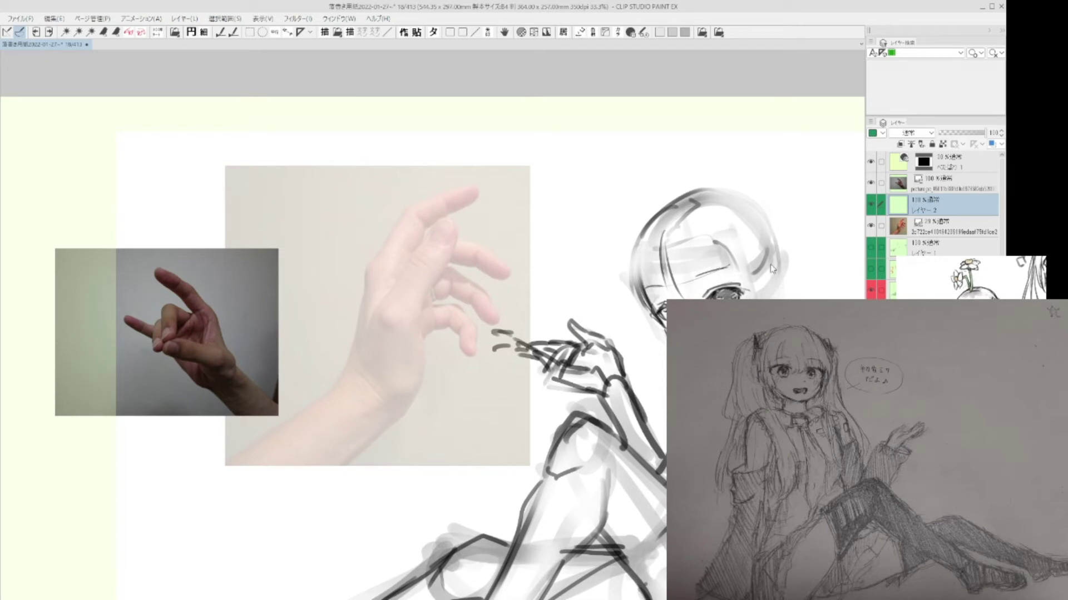
- Outline the palm and thumb-base blocks in red over the faded hand photo
{"action": "left_click_drag", "start_coordinate": [380, 275], "coordinate": [426, 334]}
{"action": "mouse_move", "coordinate": [392, 257]}
{"action": "left_mouse_down"}
{"action": "mouse_move", "coordinate": [431, 331]}
{"action": "mouse_move", "coordinate": [383, 283]}
{"action": "mouse_move", "coordinate": [366, 347]}
{"action": "left_mouse_up"}
{"action": "mouse_move", "coordinate": [396, 297]}
{"action": "left_mouse_down"}
{"action": "mouse_move", "coordinate": [404, 341]}
{"action": "mouse_move", "coordinate": [383, 369]}
{"action": "mouse_move", "coordinate": [394, 397]}
{"action": "left_mouse_up"}
{"action": "left_click_drag", "start_coordinate": [363, 358], "coordinate": [392, 407]}
{"action": "left_click_drag", "start_coordinate": [414, 305], "coordinate": [397, 398]}
{"action": "mouse_move", "coordinate": [427, 331]}
{"action": "left_mouse_down"}
{"action": "mouse_move", "coordinate": [393, 403]}
{"action": "mouse_move", "coordinate": [409, 371]}
{"action": "left_mouse_up"}
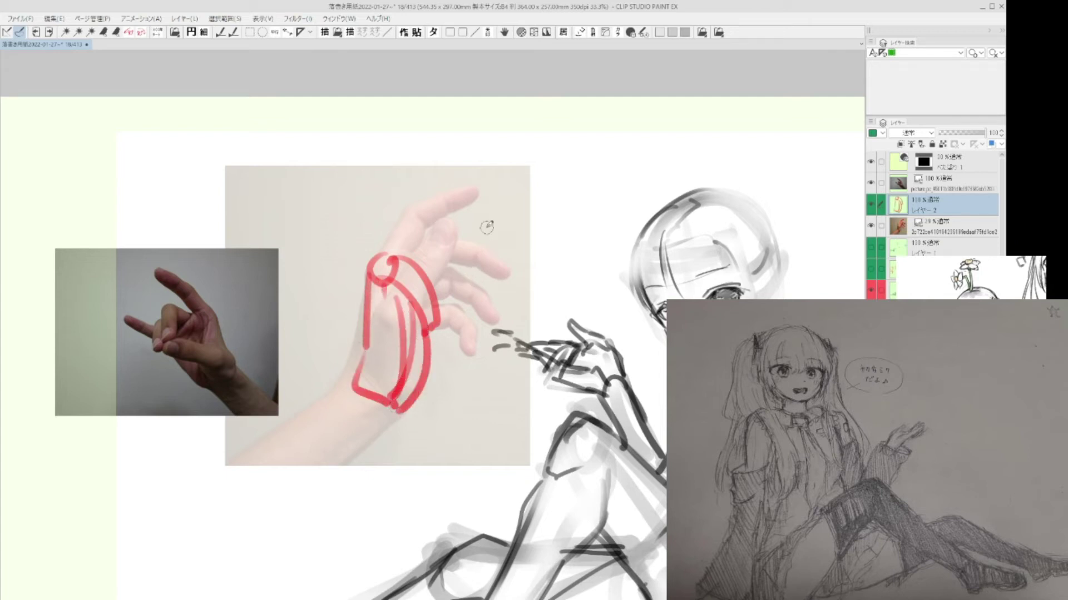
- Trace the thumb, the finger segments and the forearm edges in red over the faded hand photo
{"action": "mouse_move", "coordinate": [381, 309]}
{"action": "left_mouse_down"}
{"action": "mouse_move", "coordinate": [385, 296]}
{"action": "mouse_move", "coordinate": [397, 328]}
{"action": "mouse_move", "coordinate": [389, 321]}
{"action": "left_mouse_up"}
{"action": "left_click_drag", "start_coordinate": [411, 261], "coordinate": [428, 278]}
{"action": "mouse_move", "coordinate": [405, 223]}
{"action": "left_mouse_down"}
{"action": "mouse_move", "coordinate": [385, 257]}
{"action": "mouse_move", "coordinate": [408, 256]}
{"action": "mouse_move", "coordinate": [444, 190]}
{"action": "mouse_move", "coordinate": [477, 245]}
{"action": "mouse_move", "coordinate": [474, 261]}
{"action": "mouse_move", "coordinate": [510, 278]}
{"action": "left_mouse_up"}
{"action": "mouse_move", "coordinate": [444, 278]}
{"action": "left_mouse_down"}
{"action": "mouse_move", "coordinate": [464, 275]}
{"action": "mouse_move", "coordinate": [452, 296]}
{"action": "mouse_move", "coordinate": [479, 289]}
{"action": "mouse_move", "coordinate": [492, 321]}
{"action": "mouse_move", "coordinate": [442, 303]}
{"action": "mouse_move", "coordinate": [450, 324]}
{"action": "left_mouse_up"}
{"action": "mouse_move", "coordinate": [450, 324]}
{"action": "left_mouse_down"}
{"action": "mouse_move", "coordinate": [469, 318]}
{"action": "mouse_move", "coordinate": [477, 350]}
{"action": "left_mouse_up"}
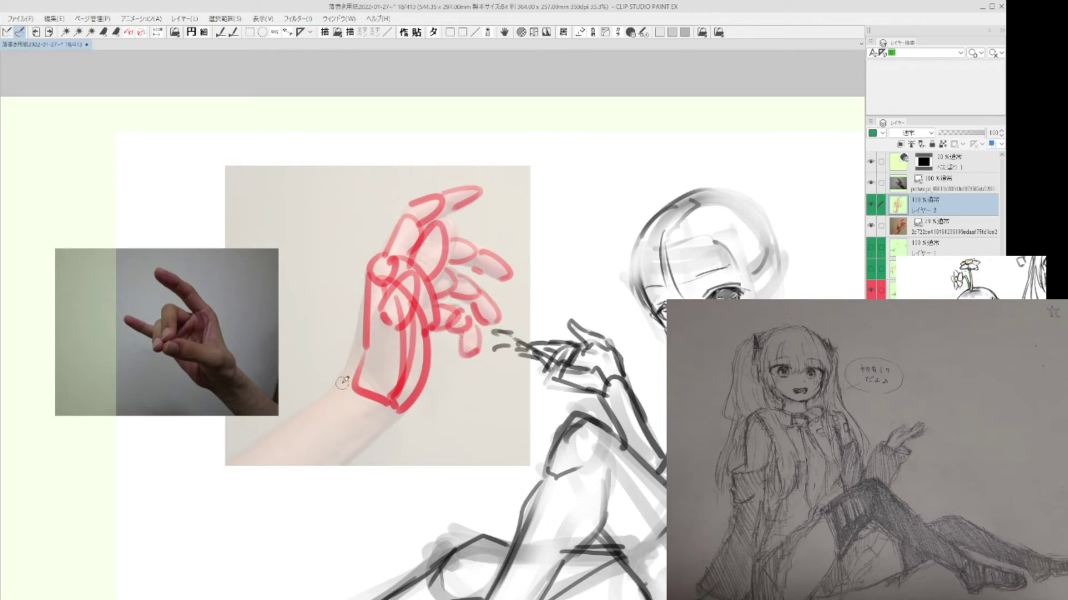
{"action": "left_click_drag", "start_coordinate": [353, 377], "coordinate": [245, 447]}
{"action": "mouse_move", "coordinate": [396, 417]}
{"action": "left_mouse_down"}
{"action": "mouse_move", "coordinate": [300, 482]}
{"action": "mouse_move", "coordinate": [254, 484]}
{"action": "left_mouse_up"}
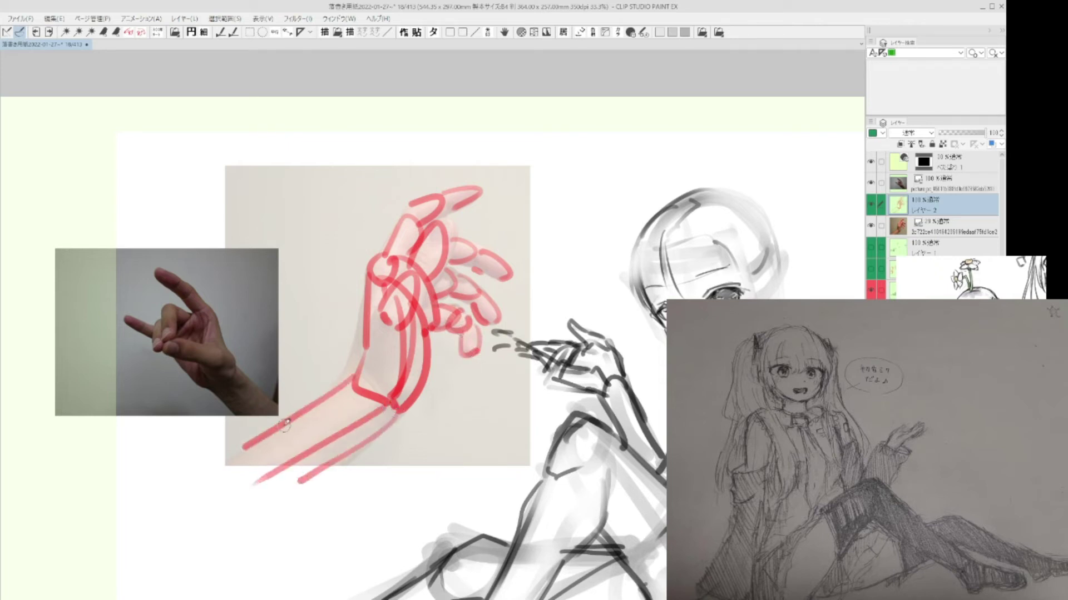
- Hide the tan hand photo, lower the opacity of the red block tracing and add a new raster layer above it
{"action": "left_click", "coordinate": [872, 226]}
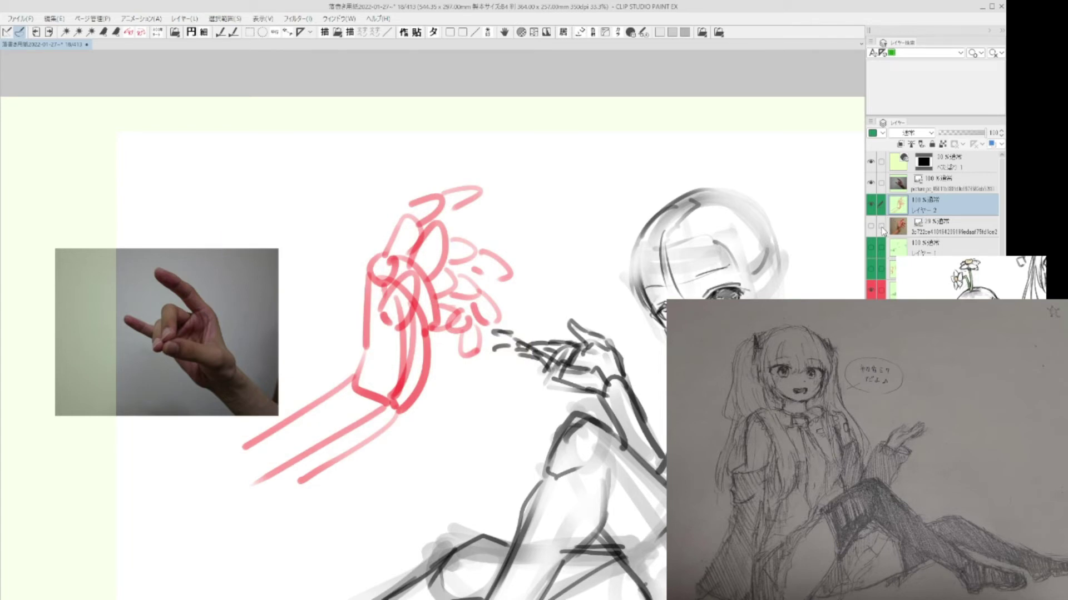
{"action": "left_click", "coordinate": [945, 135]}
{"action": "key", "text": "ctrl+shift+n"}
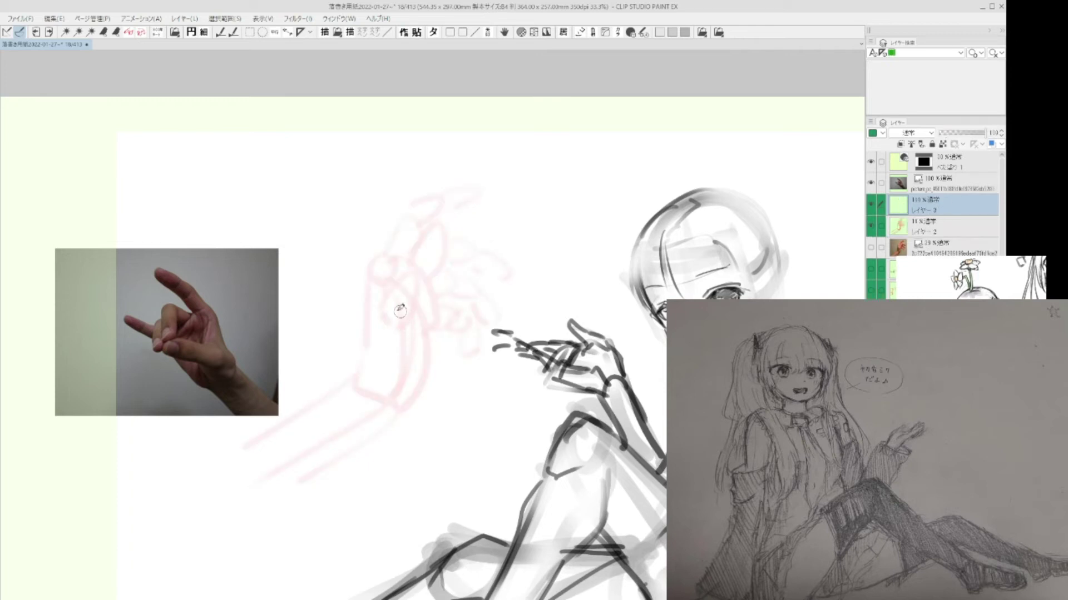
- Redraw the palm, thumb base and forearm edges as cleaner red lines over the faded blocks
{"action": "mouse_move", "coordinate": [365, 346]}
{"action": "left_mouse_down"}
{"action": "mouse_move", "coordinate": [378, 305]}
{"action": "mouse_move", "coordinate": [429, 239]}
{"action": "mouse_move", "coordinate": [412, 295]}
{"action": "left_mouse_up"}
{"action": "left_click_drag", "start_coordinate": [418, 339], "coordinate": [393, 390]}
{"action": "mouse_move", "coordinate": [373, 259]}
{"action": "left_mouse_down"}
{"action": "mouse_move", "coordinate": [364, 285]}
{"action": "mouse_move", "coordinate": [358, 380]}
{"action": "left_mouse_up"}
{"action": "mouse_move", "coordinate": [426, 326]}
{"action": "left_mouse_down"}
{"action": "mouse_move", "coordinate": [402, 406]}
{"action": "mouse_move", "coordinate": [385, 397]}
{"action": "mouse_move", "coordinate": [279, 426]}
{"action": "left_mouse_up"}
{"action": "left_click_drag", "start_coordinate": [332, 449], "coordinate": [367, 431]}
- Draw the fingers and thumb in clean red lines over the faded blocks and compare the result with the hand photo
{"action": "left_click_drag", "start_coordinate": [429, 286], "coordinate": [433, 319]}
{"action": "mouse_move", "coordinate": [404, 221]}
{"action": "left_mouse_down"}
{"action": "mouse_move", "coordinate": [384, 257]}
{"action": "mouse_move", "coordinate": [440, 199]}
{"action": "mouse_move", "coordinate": [412, 250]}
{"action": "mouse_move", "coordinate": [467, 243]}
{"action": "mouse_move", "coordinate": [506, 265]}
{"action": "mouse_move", "coordinate": [440, 265]}
{"action": "mouse_move", "coordinate": [483, 284]}
{"action": "mouse_move", "coordinate": [502, 314]}
{"action": "mouse_move", "coordinate": [448, 292]}
{"action": "mouse_move", "coordinate": [477, 321]}
{"action": "mouse_move", "coordinate": [449, 322]}
{"action": "mouse_move", "coordinate": [490, 340]}
{"action": "left_mouse_up"}
{"action": "left_click_drag", "start_coordinate": [432, 291], "coordinate": [425, 333]}
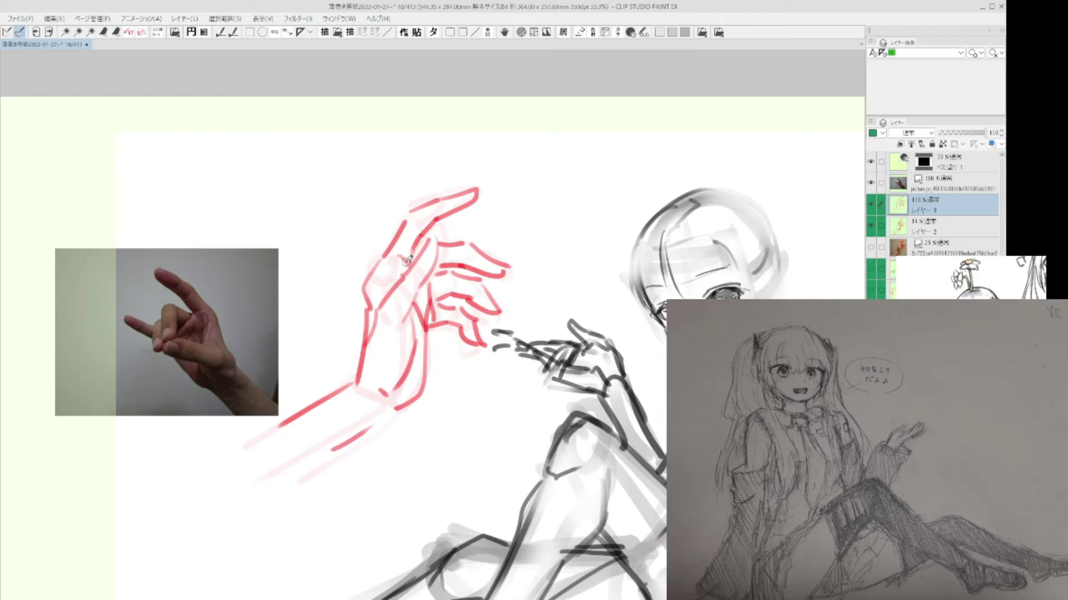
{"action": "left_click_drag", "start_coordinate": [450, 264], "coordinate": [469, 259]}
{"action": "left_click", "coordinate": [871, 247]}
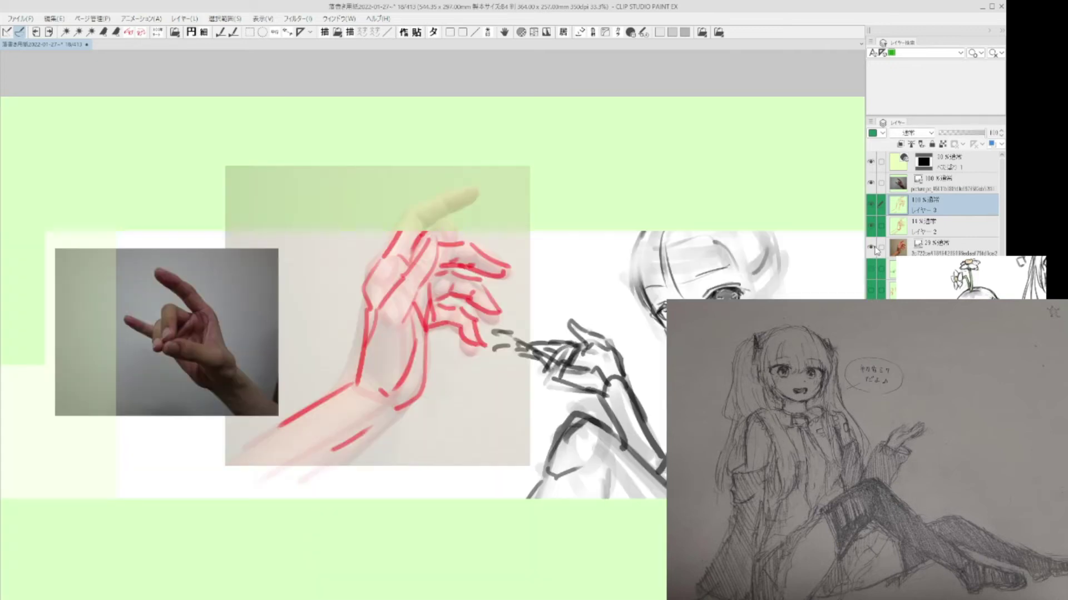
{"action": "left_click", "coordinate": [871, 247]}
- Hide both red hand drawings and move the grey hand photo fully onto the white page
{"action": "scroll", "coordinate": [475, 333], "scroll_direction": "up", "scroll_amount": 1}
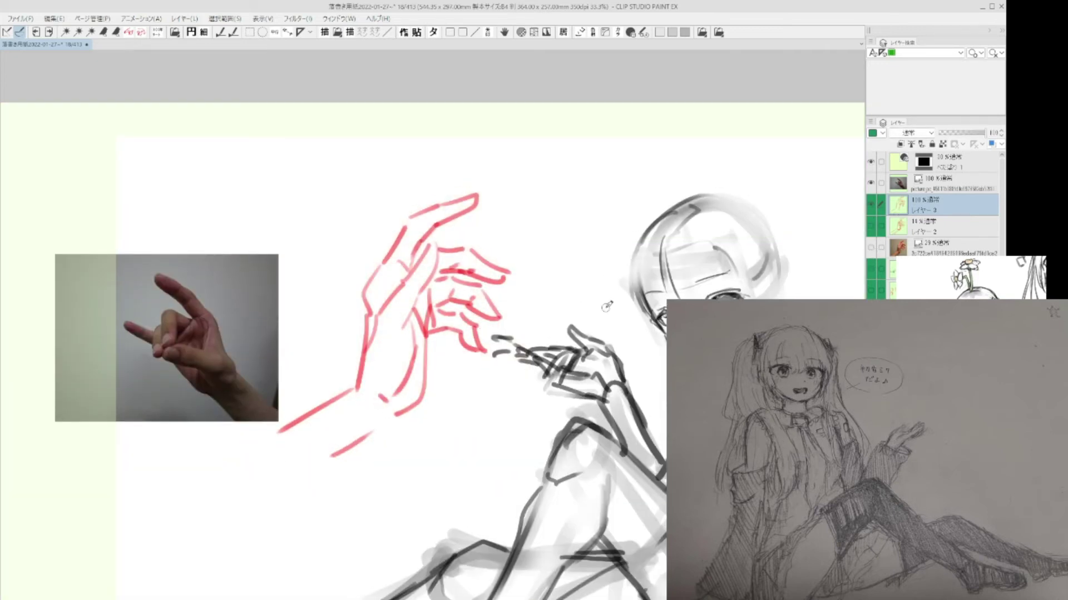
{"action": "left_click", "coordinate": [870, 207]}
{"action": "left_click_drag", "start_coordinate": [281, 380], "coordinate": [353, 389]}
{"action": "left_click", "coordinate": [966, 185]}
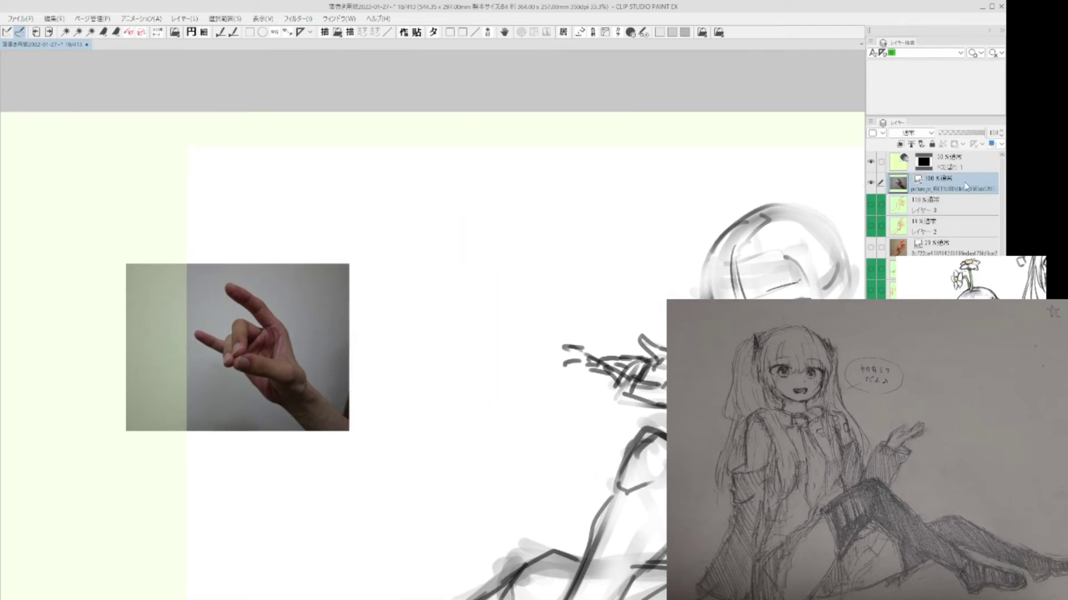
{"action": "left_click_drag", "start_coordinate": [437, 393], "coordinate": [455, 380]}
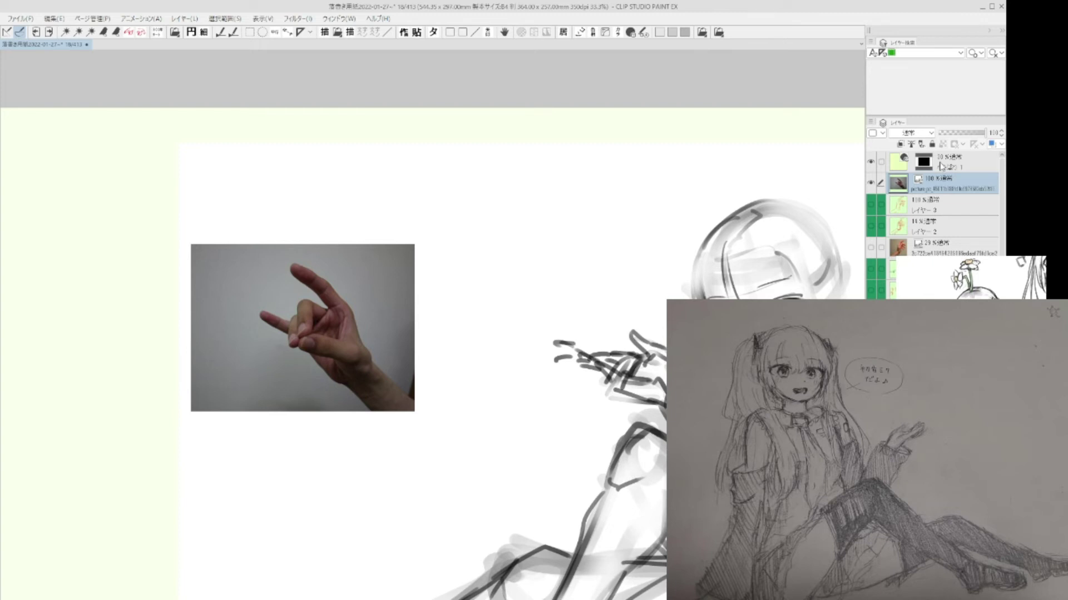
- Hide the grey photo, show the tan hand photo and bring back the red block tracing at 100% opacity
{"action": "left_click", "coordinate": [872, 183]}
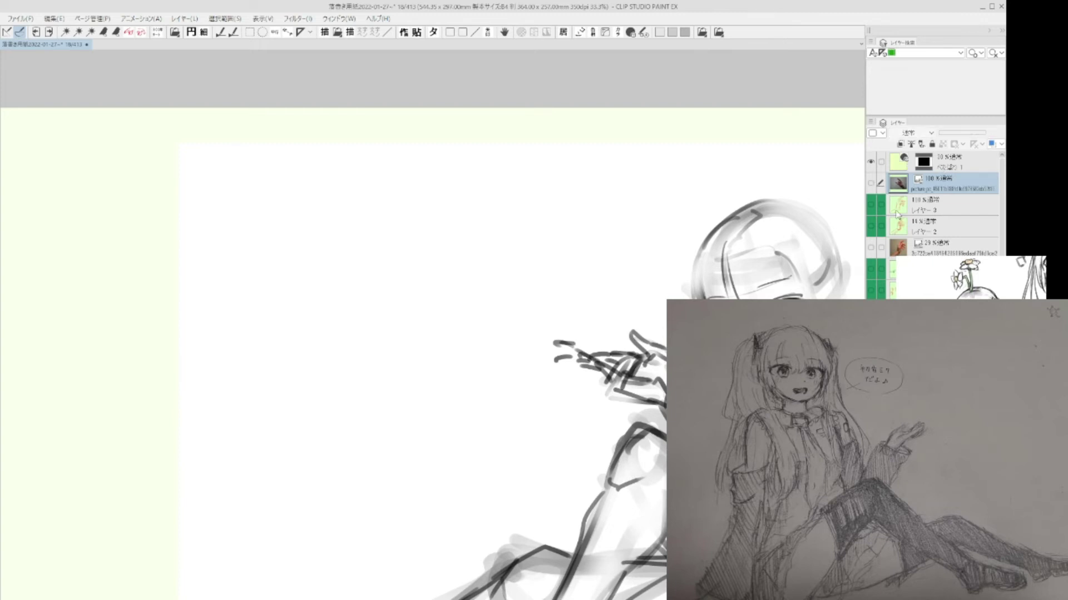
{"action": "left_click", "coordinate": [871, 247]}
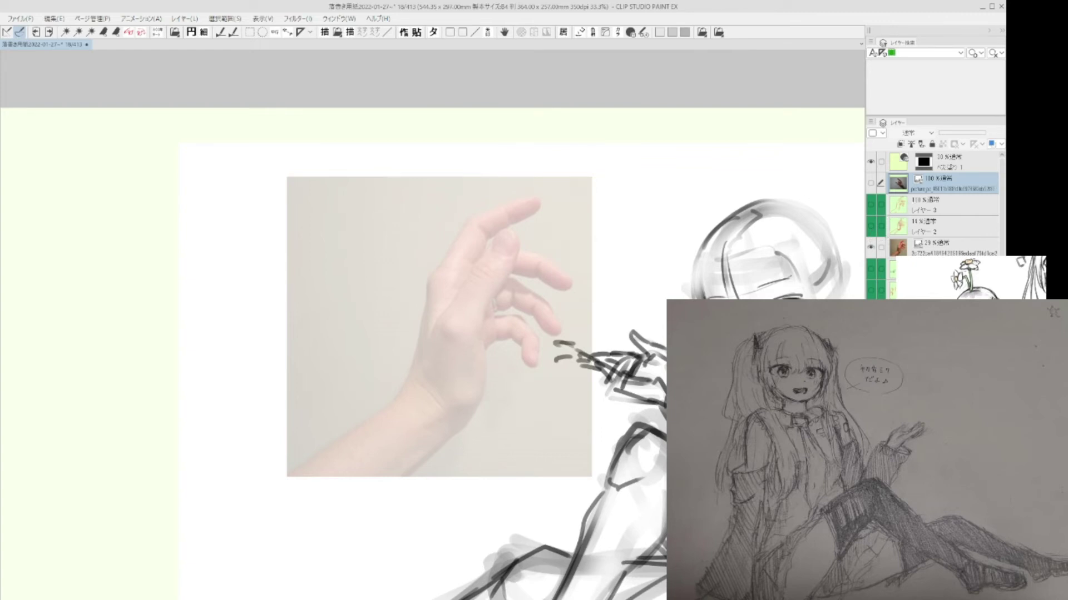
{"action": "left_click_drag", "start_coordinate": [671, 354], "coordinate": [575, 351]}
{"action": "left_click", "coordinate": [872, 226]}
{"action": "left_click", "coordinate": [951, 232]}
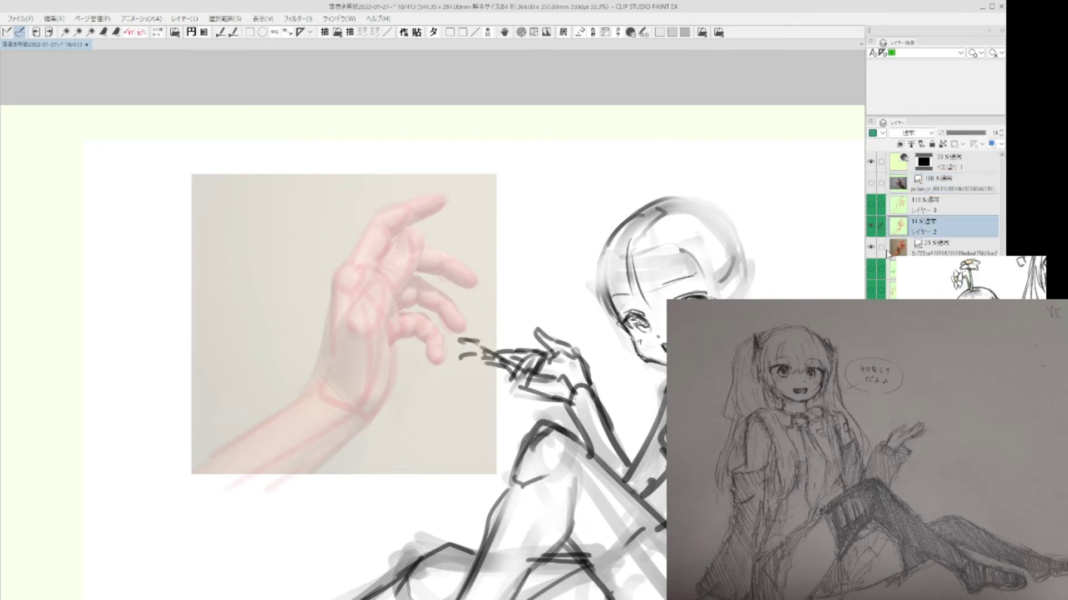
{"action": "left_click_drag", "start_coordinate": [965, 133], "coordinate": [1001, 134]}
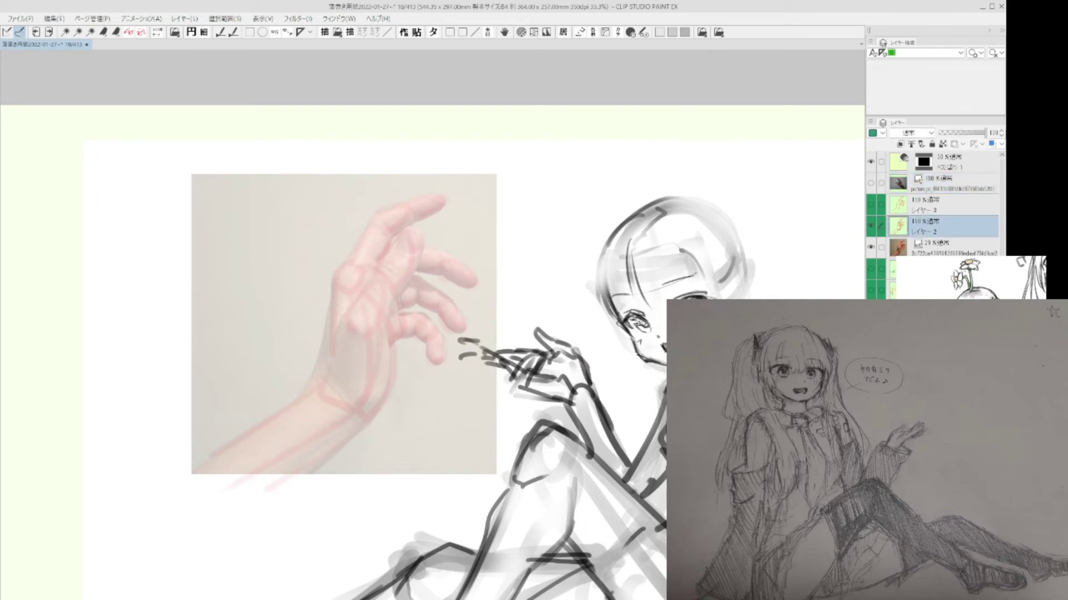
- Compare the block tracing with the tan photo by toggling each layer, leaving only the red tracing visible
{"action": "left_click", "coordinate": [871, 248]}
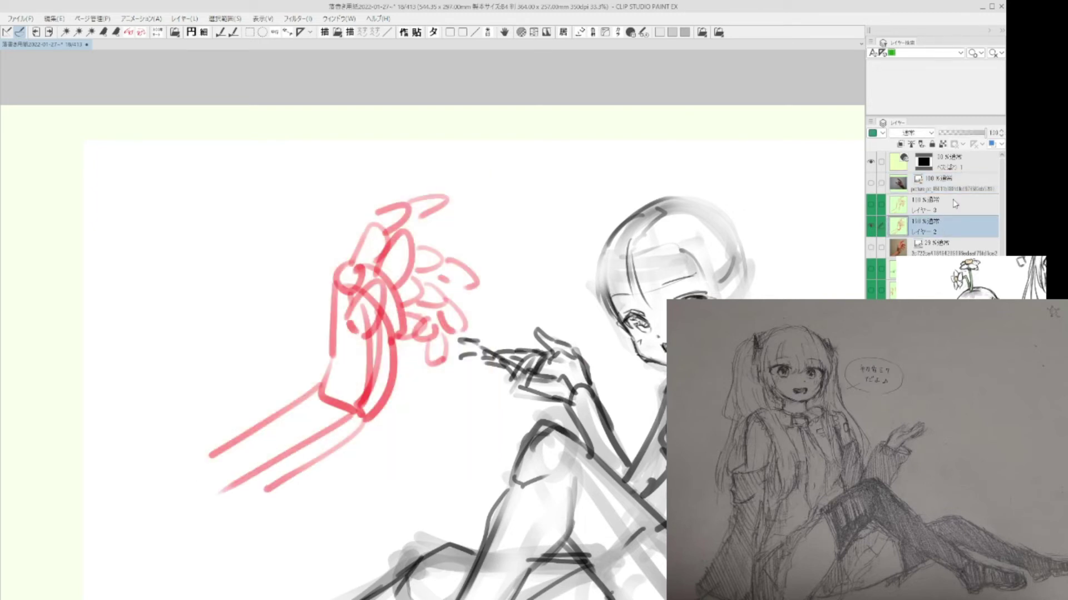
{"action": "left_click", "coordinate": [871, 248]}
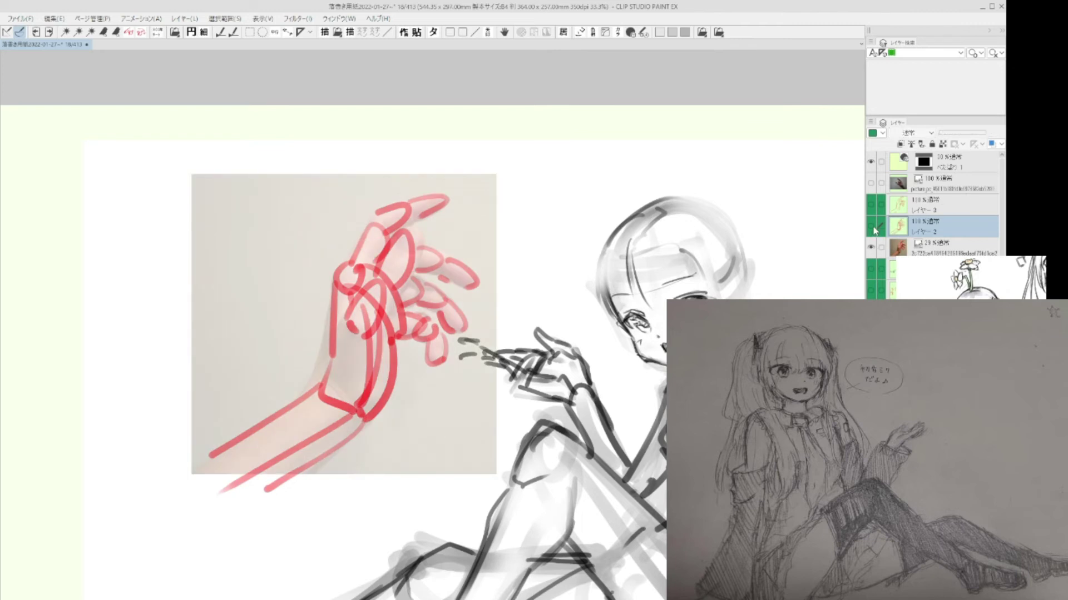
{"action": "left_click", "coordinate": [871, 226]}
{"action": "left_click", "coordinate": [870, 248]}
{"action": "left_click", "coordinate": [870, 226]}
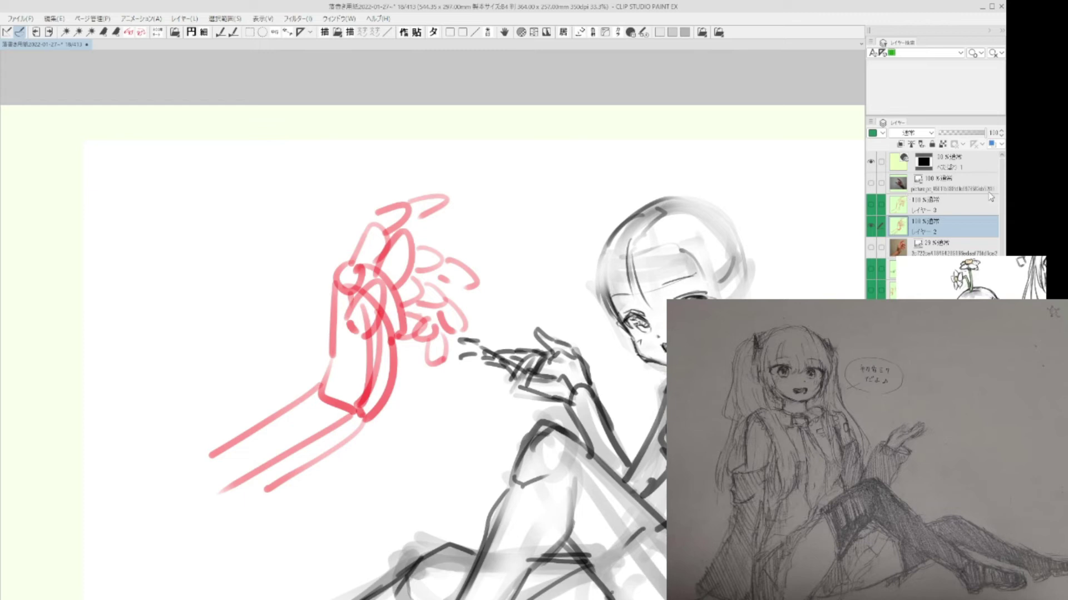
- Shift the red block tracing slightly, fade its layer opacity and add a new raster layer above it for the line drawing
{"action": "left_click_drag", "start_coordinate": [444, 411], "coordinate": [431, 416]}
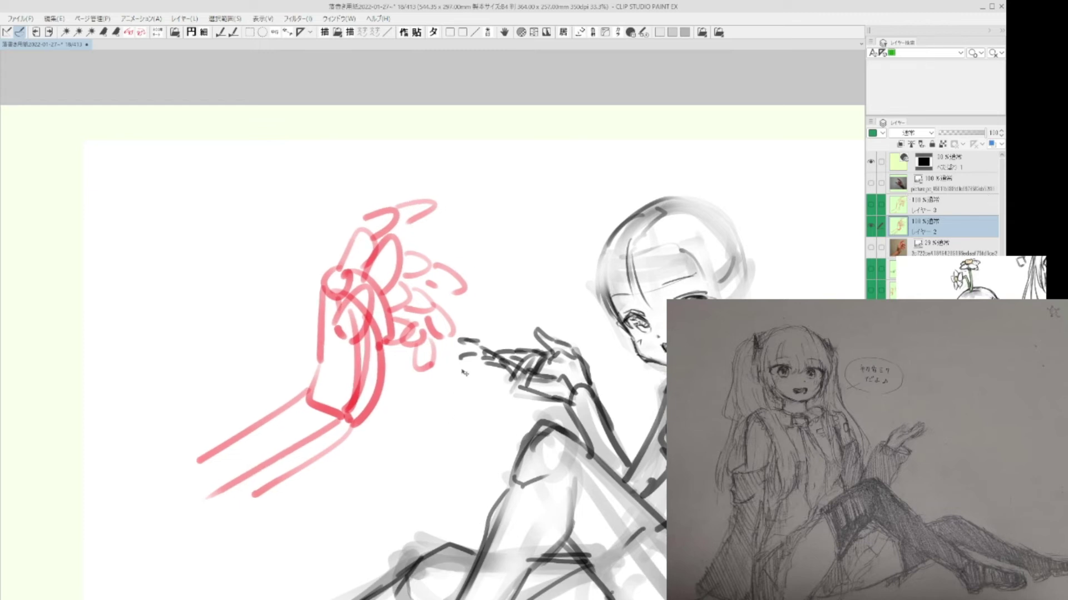
{"action": "left_click", "coordinate": [953, 134]}
{"action": "key", "text": "ctrl+shift+n"}
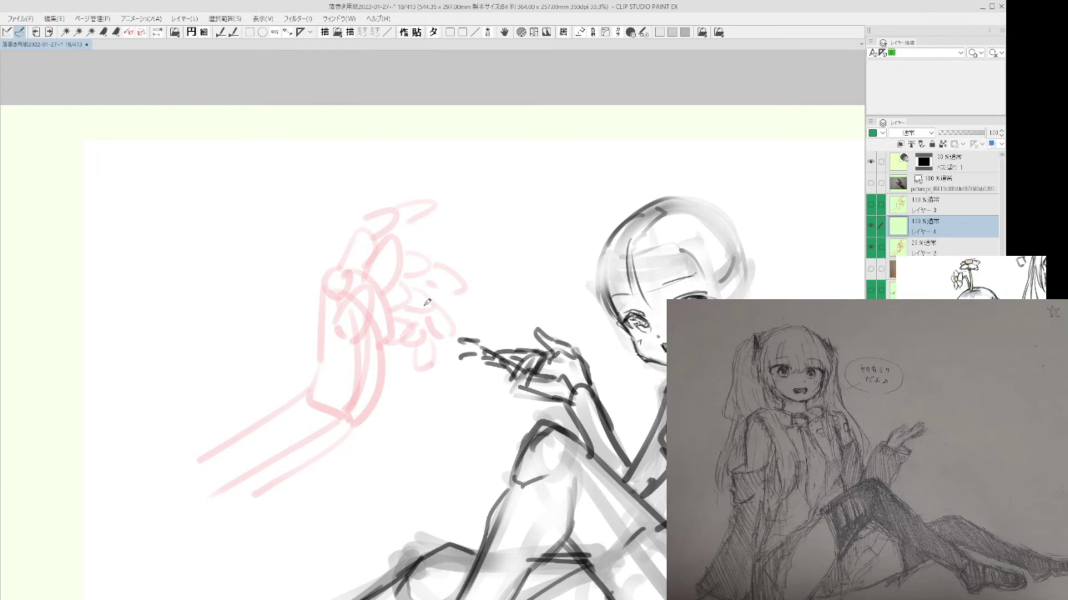
{"action": "left_click_drag", "start_coordinate": [453, 306], "coordinate": [507, 293]}
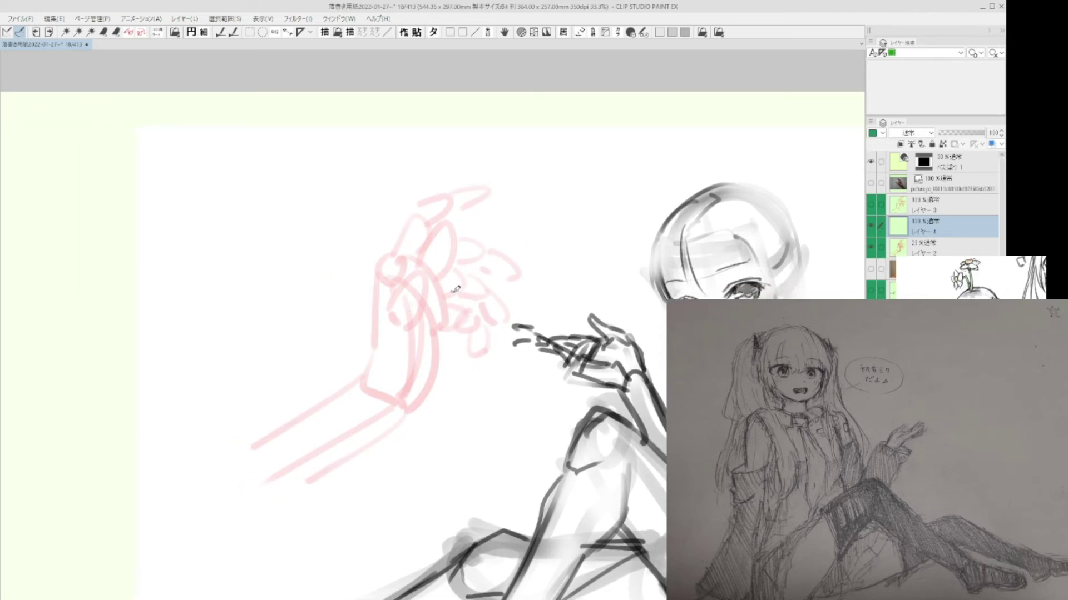
{"action": "scroll", "coordinate": [458, 319], "scroll_direction": "up", "scroll_amount": 1}
{"action": "left_click", "coordinate": [942, 248]}
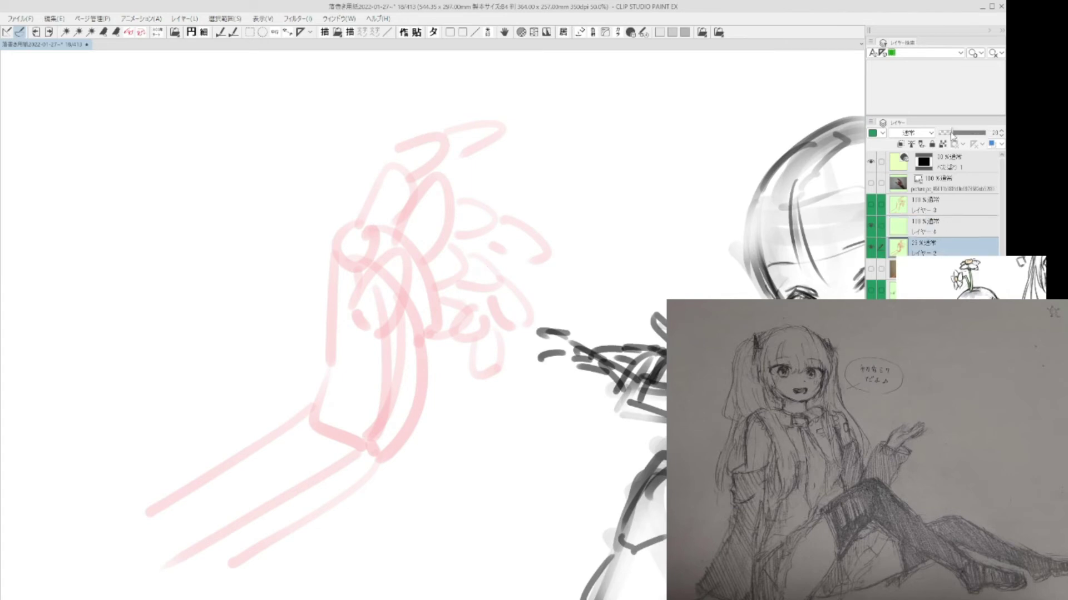
{"action": "left_click", "coordinate": [909, 219]}
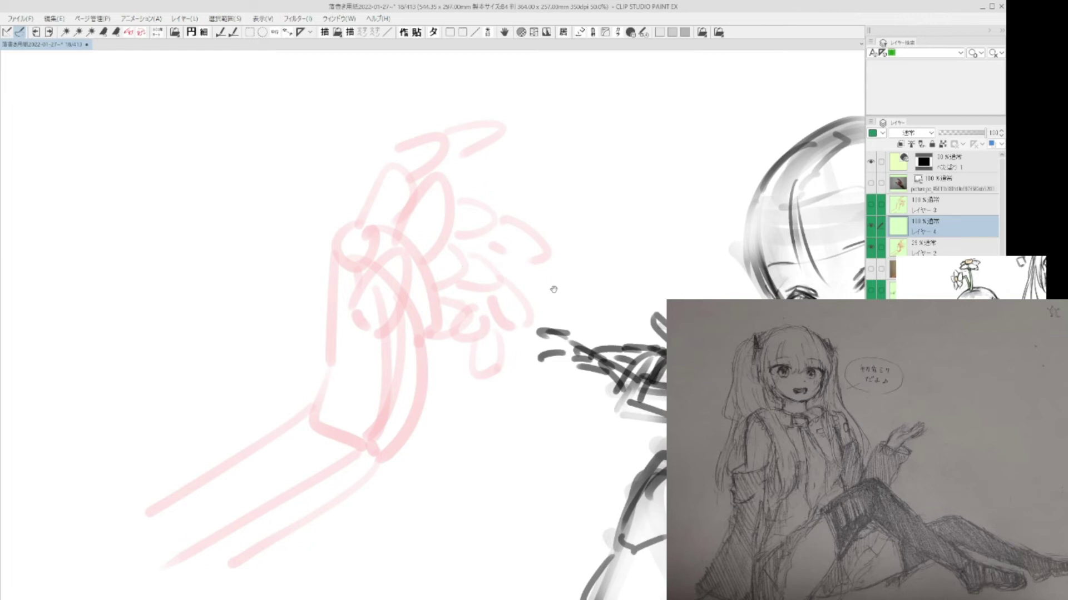
{"action": "left_click_drag", "start_coordinate": [547, 300], "coordinate": [543, 314]}
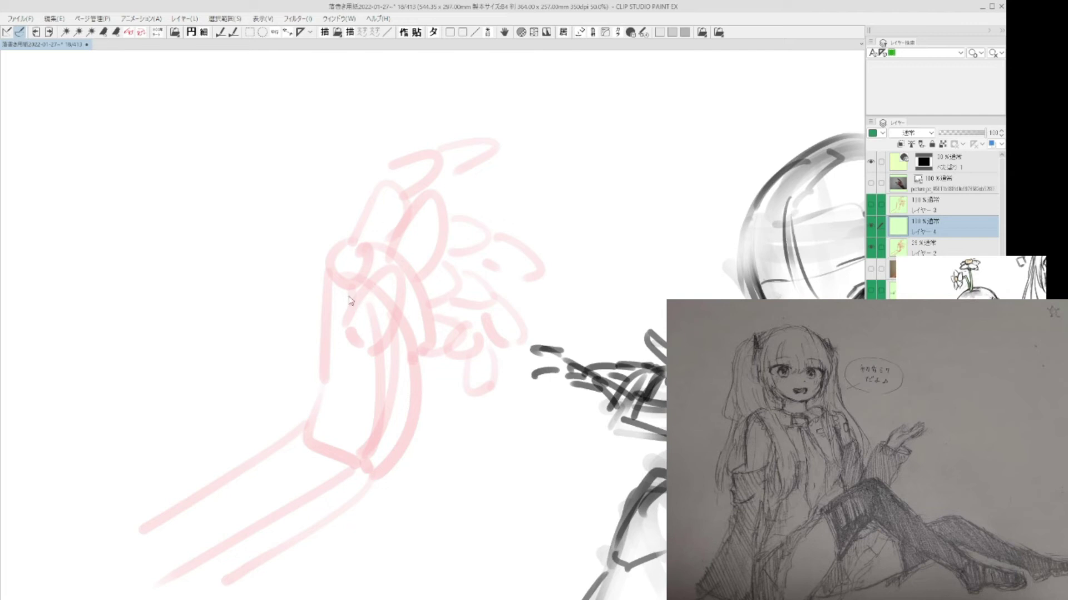
- Draw the thumb in black over the faded blocks, erasing and redrawing its edges
{"action": "mouse_move", "coordinate": [348, 289]}
{"action": "left_mouse_down"}
{"action": "mouse_move", "coordinate": [347, 310]}
{"action": "mouse_move", "coordinate": [442, 204]}
{"action": "mouse_move", "coordinate": [378, 347]}
{"action": "left_mouse_up"}
{"action": "key", "text": "e"}
{"action": "mouse_move", "coordinate": [438, 208]}
{"action": "left_mouse_down"}
{"action": "mouse_move", "coordinate": [422, 265]}
{"action": "mouse_move", "coordinate": [423, 227]}
{"action": "mouse_move", "coordinate": [412, 281]}
{"action": "mouse_move", "coordinate": [431, 241]}
{"action": "mouse_move", "coordinate": [396, 262]}
{"action": "left_mouse_up"}
{"action": "key", "text": "p"}
{"action": "key", "text": "e"}
{"action": "mouse_move", "coordinate": [442, 223]}
{"action": "left_mouse_down"}
{"action": "mouse_move", "coordinate": [416, 272]}
{"action": "mouse_move", "coordinate": [423, 228]}
{"action": "mouse_move", "coordinate": [396, 328]}
{"action": "left_mouse_up"}
{"action": "key", "text": "p"}
{"action": "left_click_drag", "start_coordinate": [418, 260], "coordinate": [437, 242]}
- Outline the palm, knuckle and thumb base in black down to the wrist
{"action": "left_click_drag", "start_coordinate": [394, 336], "coordinate": [368, 431]}
{"action": "mouse_move", "coordinate": [339, 255]}
{"action": "left_mouse_down"}
{"action": "mouse_move", "coordinate": [320, 292]}
{"action": "mouse_move", "coordinate": [319, 434]}
{"action": "mouse_move", "coordinate": [345, 464]}
{"action": "mouse_move", "coordinate": [384, 457]}
{"action": "left_mouse_up"}
{"action": "left_click_drag", "start_coordinate": [413, 354], "coordinate": [384, 458]}
{"action": "left_click_drag", "start_coordinate": [481, 266], "coordinate": [451, 347]}
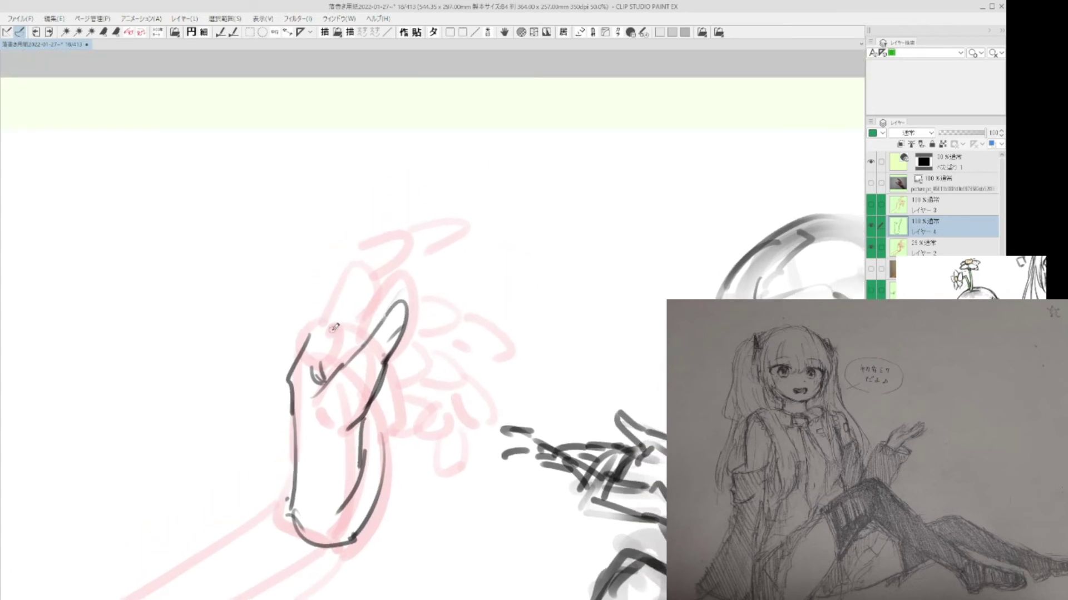
{"action": "mouse_move", "coordinate": [327, 332]}
{"action": "left_mouse_down"}
{"action": "mouse_move", "coordinate": [355, 350]}
{"action": "mouse_move", "coordinate": [389, 424]}
{"action": "mouse_move", "coordinate": [368, 418]}
{"action": "mouse_move", "coordinate": [389, 474]}
{"action": "mouse_move", "coordinate": [351, 538]}
{"action": "left_mouse_up"}
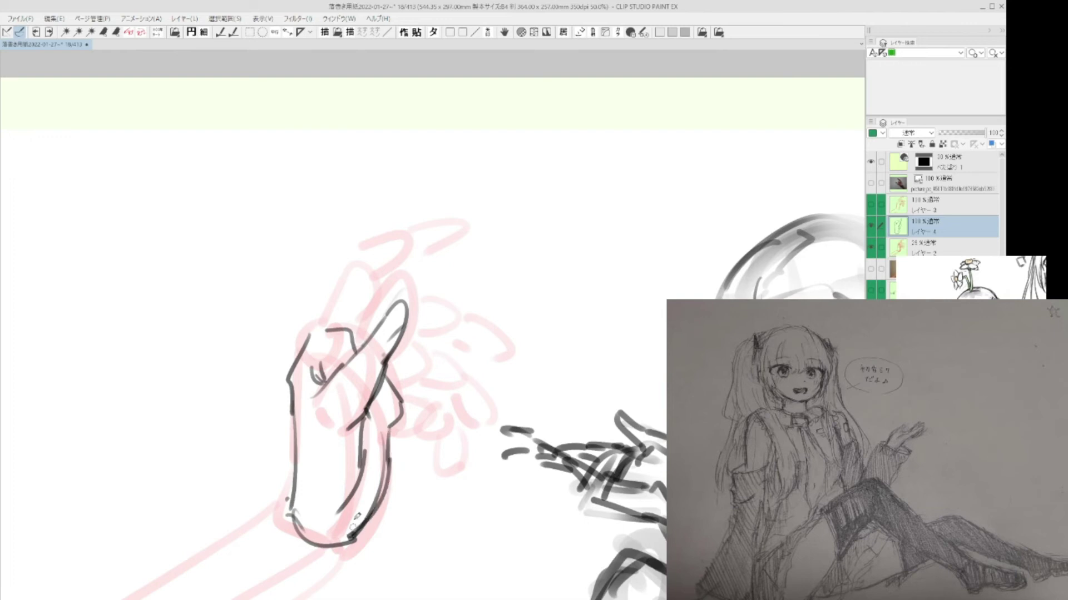
- Draw the forearm edges in black and add a hatched sleeve cuff around the wrist
{"action": "left_click_drag", "start_coordinate": [355, 452], "coordinate": [441, 335]}
{"action": "scroll", "coordinate": [441, 335], "scroll_direction": "down", "scroll_amount": 2}
{"action": "left_click_drag", "start_coordinate": [388, 377], "coordinate": [300, 429]}
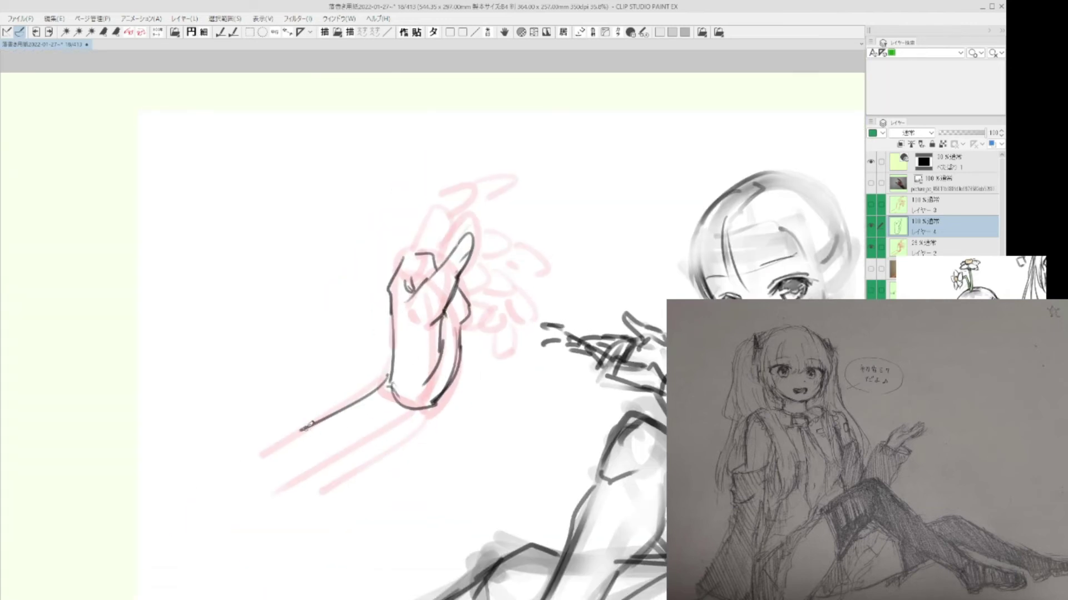
{"action": "mouse_move", "coordinate": [323, 468]}
{"action": "left_mouse_down"}
{"action": "mouse_move", "coordinate": [426, 410]}
{"action": "mouse_move", "coordinate": [365, 397]}
{"action": "mouse_move", "coordinate": [403, 425]}
{"action": "left_mouse_up"}
{"action": "mouse_move", "coordinate": [384, 378]}
{"action": "left_mouse_down"}
{"action": "mouse_move", "coordinate": [355, 402]}
{"action": "mouse_move", "coordinate": [382, 442]}
{"action": "mouse_move", "coordinate": [373, 414]}
{"action": "mouse_move", "coordinate": [404, 424]}
{"action": "mouse_move", "coordinate": [381, 466]}
{"action": "left_mouse_up"}
{"action": "mouse_move", "coordinate": [382, 407]}
{"action": "left_mouse_down"}
{"action": "mouse_move", "coordinate": [407, 447]}
{"action": "mouse_move", "coordinate": [378, 481]}
{"action": "left_mouse_up"}
{"action": "left_click_drag", "start_coordinate": [378, 481], "coordinate": [402, 462]}
{"action": "mouse_move", "coordinate": [410, 424]}
{"action": "left_mouse_down"}
{"action": "mouse_move", "coordinate": [406, 446]}
{"action": "mouse_move", "coordinate": [400, 435]}
{"action": "left_mouse_up"}
{"action": "left_click_drag", "start_coordinate": [303, 479], "coordinate": [333, 462]}
{"action": "left_click_drag", "start_coordinate": [355, 396], "coordinate": [278, 429]}
- Draw the extended index finger in black, following the faded finger blocks
{"action": "scroll", "coordinate": [510, 241], "scroll_direction": "up", "scroll_amount": 1}
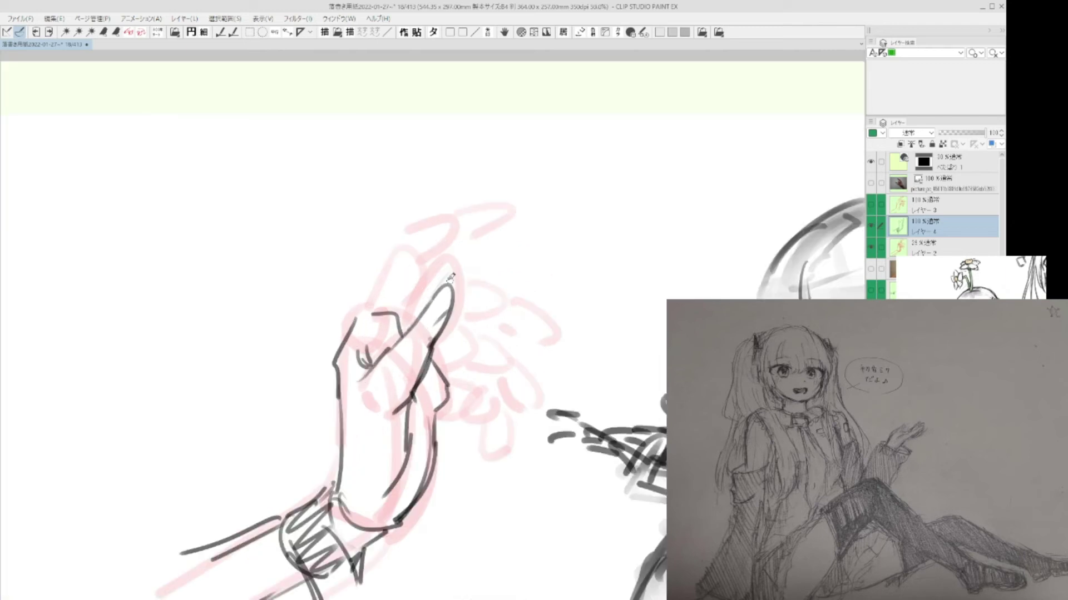
{"action": "mouse_move", "coordinate": [361, 309]}
{"action": "left_mouse_down"}
{"action": "mouse_move", "coordinate": [419, 236]}
{"action": "mouse_move", "coordinate": [500, 203]}
{"action": "mouse_move", "coordinate": [464, 243]}
{"action": "left_mouse_up"}
{"action": "mouse_move", "coordinate": [447, 253]}
{"action": "left_mouse_down"}
{"action": "mouse_move", "coordinate": [416, 280]}
{"action": "mouse_move", "coordinate": [399, 323]}
{"action": "left_mouse_up"}
{"action": "left_click_drag", "start_coordinate": [566, 302], "coordinate": [564, 301]}
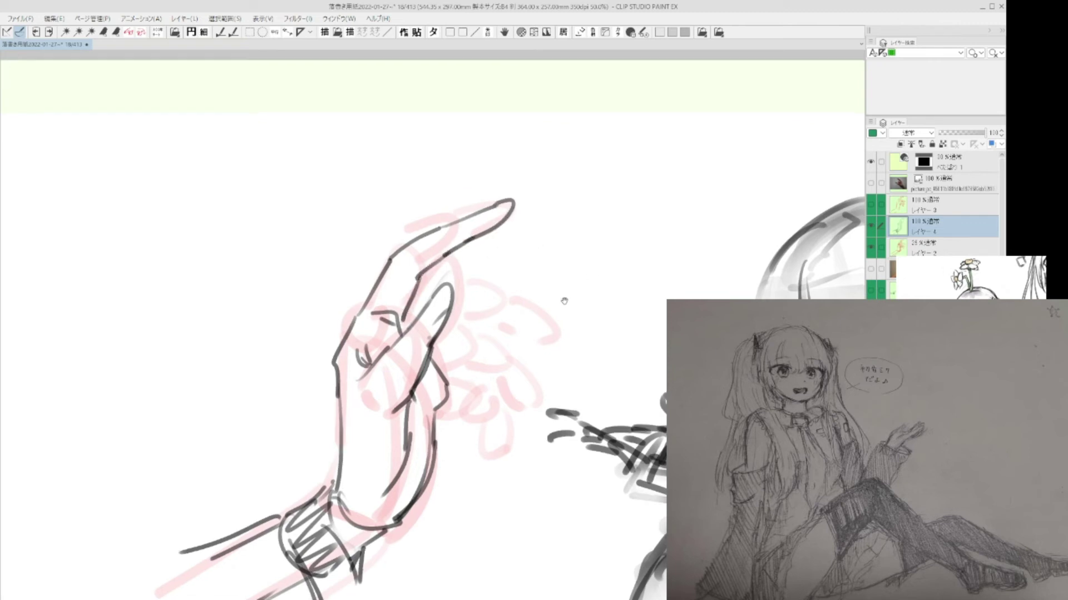
- Draw the middle and ring fingers in black behind the thumb, undoing one stray stroke
{"action": "mouse_move", "coordinate": [409, 318]}
{"action": "left_mouse_down"}
{"action": "mouse_move", "coordinate": [470, 282]}
{"action": "mouse_move", "coordinate": [520, 295]}
{"action": "mouse_move", "coordinate": [554, 327]}
{"action": "mouse_move", "coordinate": [436, 328]}
{"action": "mouse_move", "coordinate": [423, 295]}
{"action": "mouse_move", "coordinate": [504, 324]}
{"action": "mouse_move", "coordinate": [540, 353]}
{"action": "left_mouse_up"}
{"action": "mouse_move", "coordinate": [428, 332]}
{"action": "left_mouse_down"}
{"action": "mouse_move", "coordinate": [490, 323]}
{"action": "mouse_move", "coordinate": [486, 341]}
{"action": "mouse_move", "coordinate": [535, 359]}
{"action": "left_mouse_up"}
{"action": "left_click_drag", "start_coordinate": [504, 290], "coordinate": [518, 292]}
{"action": "key", "text": "ctrl+z"}
{"action": "left_click_drag", "start_coordinate": [434, 261], "coordinate": [472, 253]}
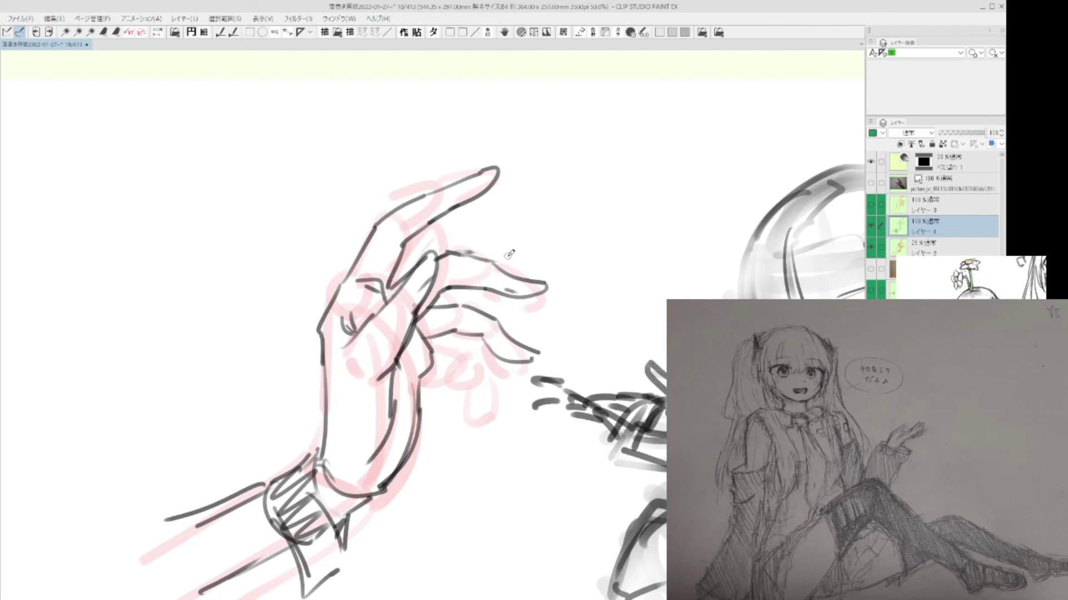
- Mirror the view, draw the little finger and touch up the other fingers, and restore the normal view
{"action": "key", "text": "h"}
{"action": "mouse_move", "coordinate": [464, 337]}
{"action": "left_mouse_down"}
{"action": "mouse_move", "coordinate": [437, 361]}
{"action": "mouse_move", "coordinate": [398, 353]}
{"action": "mouse_move", "coordinate": [444, 349]}
{"action": "mouse_move", "coordinate": [416, 348]}
{"action": "mouse_move", "coordinate": [403, 397]}
{"action": "left_mouse_up"}
{"action": "left_click_drag", "start_coordinate": [338, 352], "coordinate": [357, 344]}
{"action": "left_click_drag", "start_coordinate": [338, 284], "coordinate": [353, 280]}
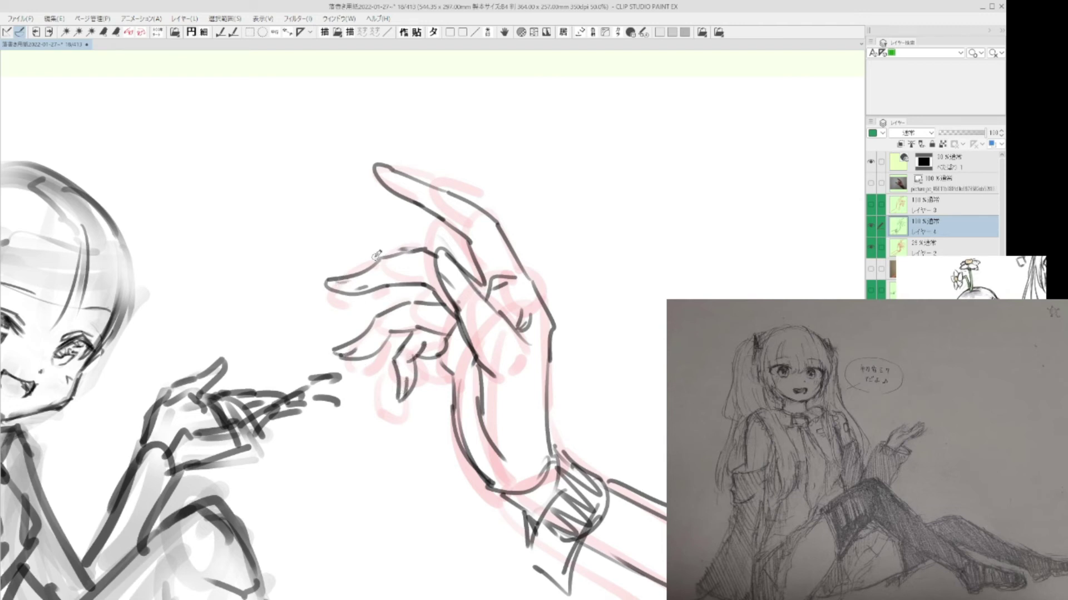
{"action": "key", "text": "h"}
- Place the black hand drawing beside the tan hand photo, showing the photo at 100% opacity and hiding the red blocks
{"action": "scroll", "coordinate": [547, 243], "scroll_direction": "down", "scroll_amount": 3}
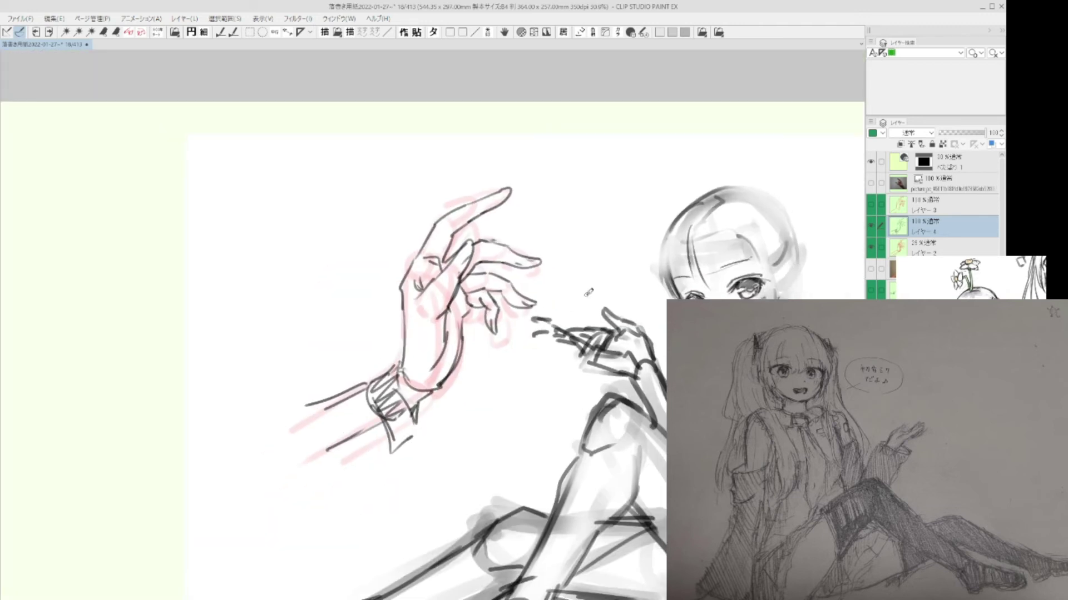
{"action": "left_click_drag", "start_coordinate": [511, 382], "coordinate": [410, 347]}
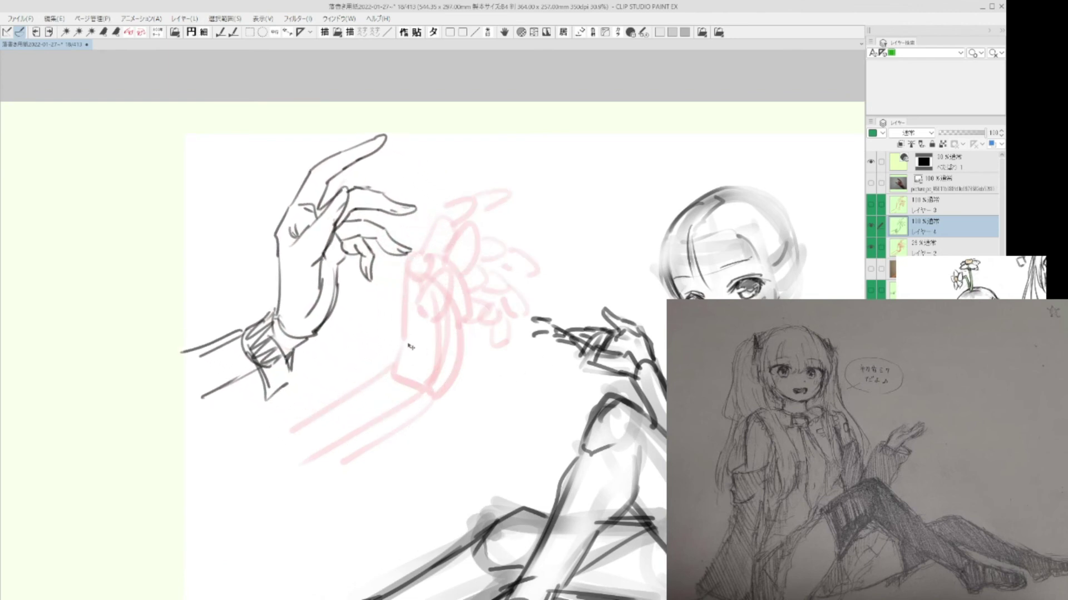
{"action": "left_click", "coordinate": [878, 270]}
{"action": "left_click_drag", "start_coordinate": [962, 137], "coordinate": [987, 134]}
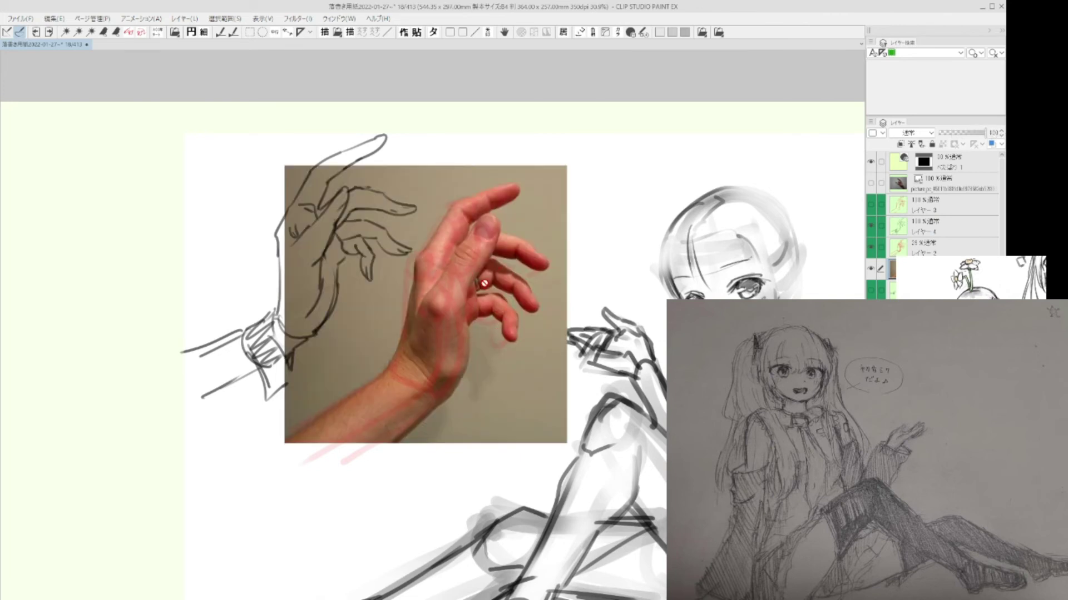
{"action": "left_click", "coordinate": [872, 250]}
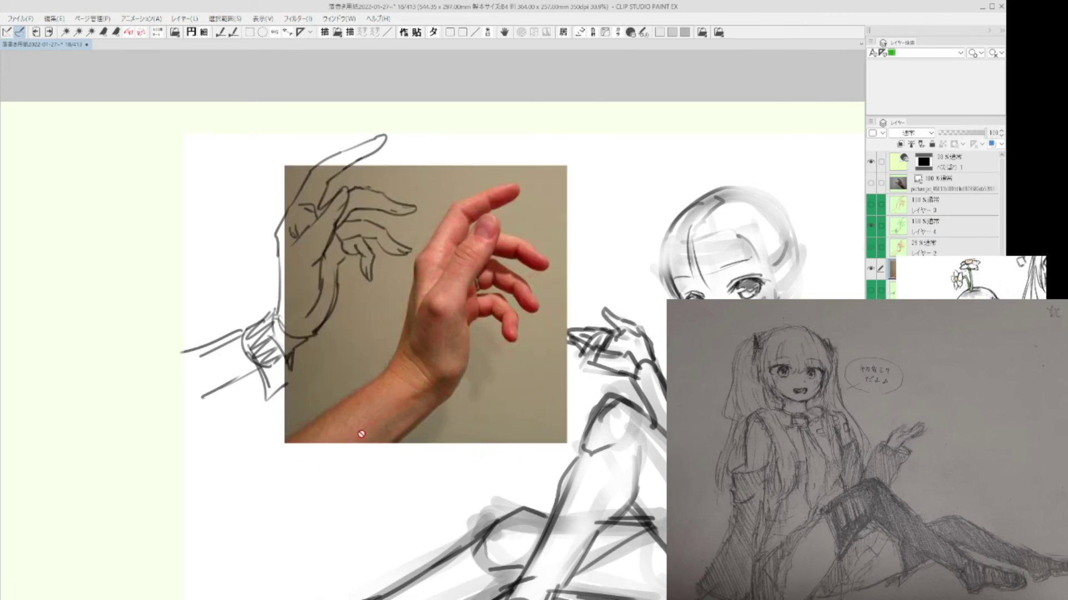
{"action": "left_click", "coordinate": [934, 227]}
{"action": "left_click_drag", "start_coordinate": [386, 383], "coordinate": [245, 404]}
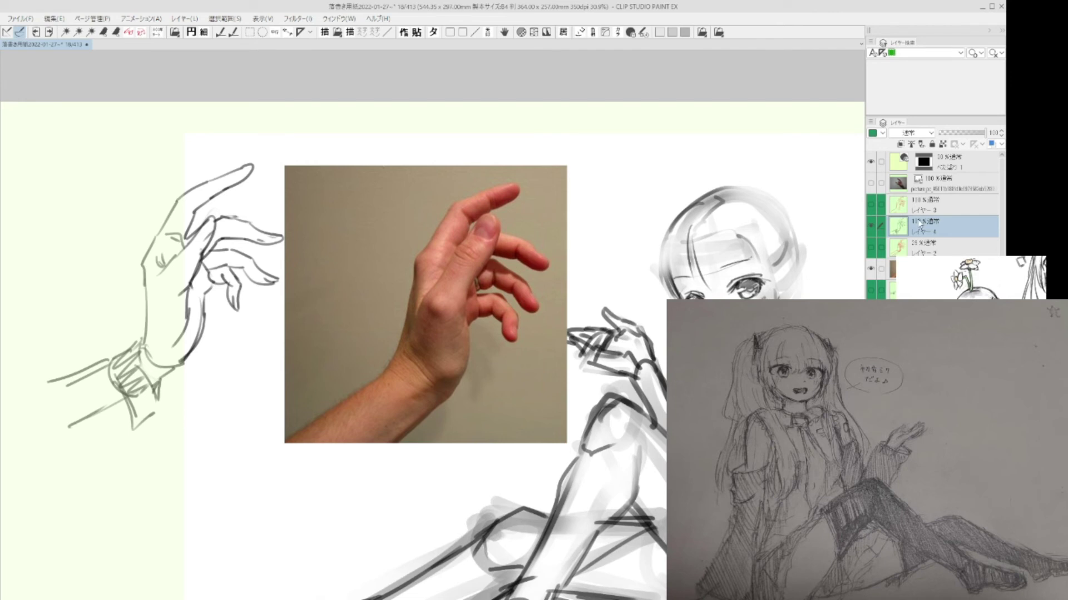
- On a new raster layer, mark the palm and thumb-base sections in green over the black hand drawing
{"action": "left_click", "coordinate": [942, 215]}
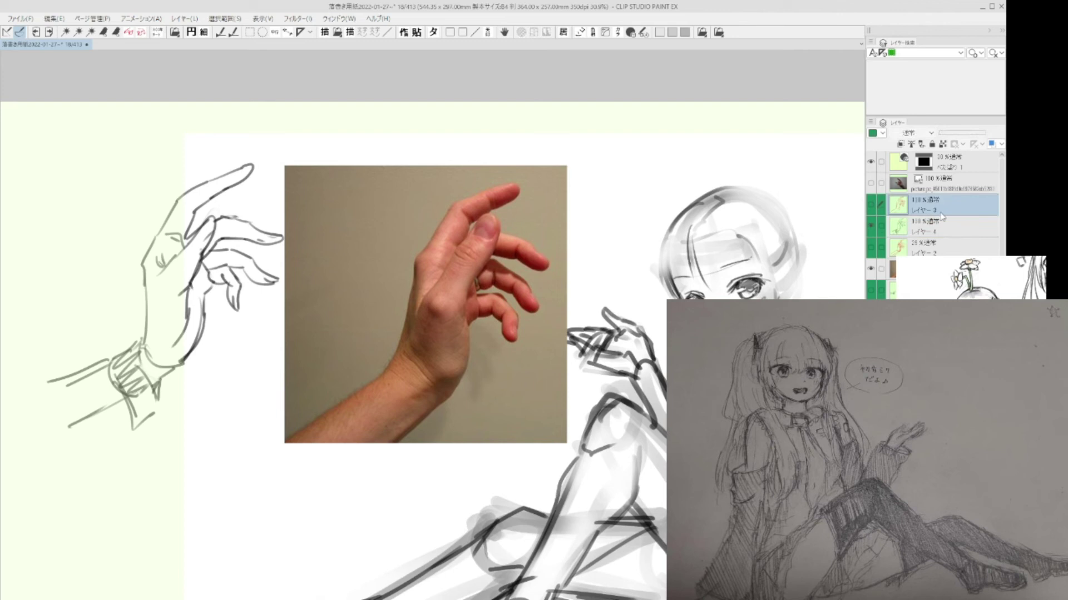
{"action": "key", "text": "ctrl+shift+n"}
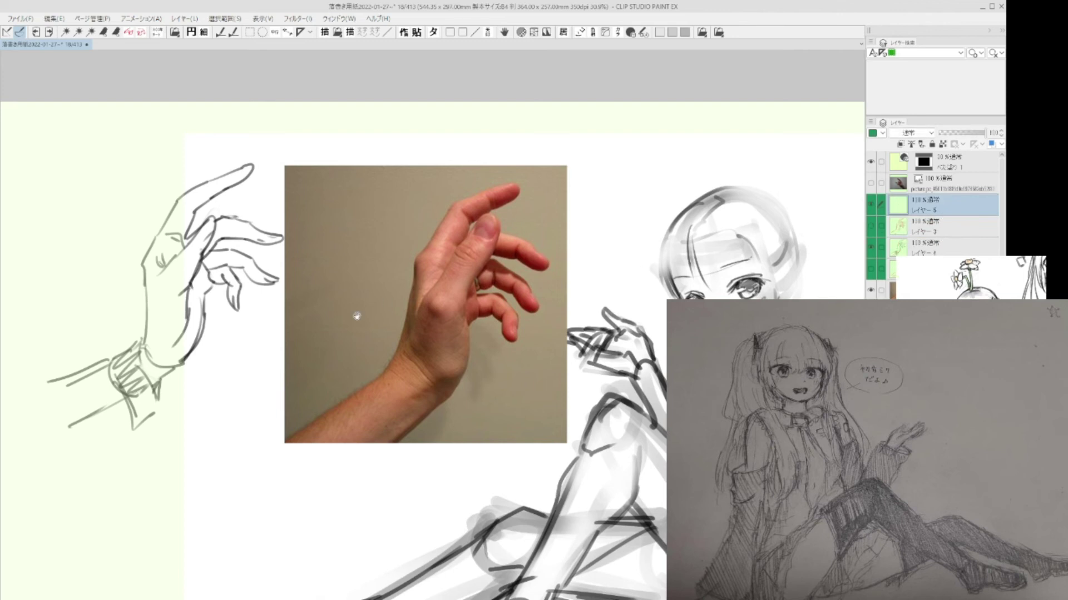
{"action": "left_click_drag", "start_coordinate": [357, 316], "coordinate": [500, 321]}
{"action": "left_click_drag", "start_coordinate": [301, 269], "coordinate": [337, 305]}
{"action": "mouse_move", "coordinate": [302, 240]}
{"action": "left_mouse_down"}
{"action": "mouse_move", "coordinate": [292, 271]}
{"action": "mouse_move", "coordinate": [329, 246]}
{"action": "mouse_move", "coordinate": [355, 288]}
{"action": "mouse_move", "coordinate": [335, 301]}
{"action": "mouse_move", "coordinate": [312, 353]}
{"action": "mouse_move", "coordinate": [294, 354]}
{"action": "left_mouse_up"}
{"action": "left_click_drag", "start_coordinate": [289, 270], "coordinate": [289, 350]}
{"action": "mouse_move", "coordinate": [293, 273]}
{"action": "left_mouse_down"}
{"action": "mouse_move", "coordinate": [294, 354]}
{"action": "mouse_move", "coordinate": [328, 303]}
{"action": "mouse_move", "coordinate": [325, 374]}
{"action": "left_mouse_up"}
{"action": "left_click_drag", "start_coordinate": [289, 353], "coordinate": [313, 371]}
{"action": "mouse_move", "coordinate": [317, 269]}
{"action": "left_mouse_down"}
{"action": "mouse_move", "coordinate": [298, 297]}
{"action": "mouse_move", "coordinate": [323, 304]}
{"action": "left_mouse_up"}
{"action": "left_click_drag", "start_coordinate": [570, 385], "coordinate": [458, 376]}
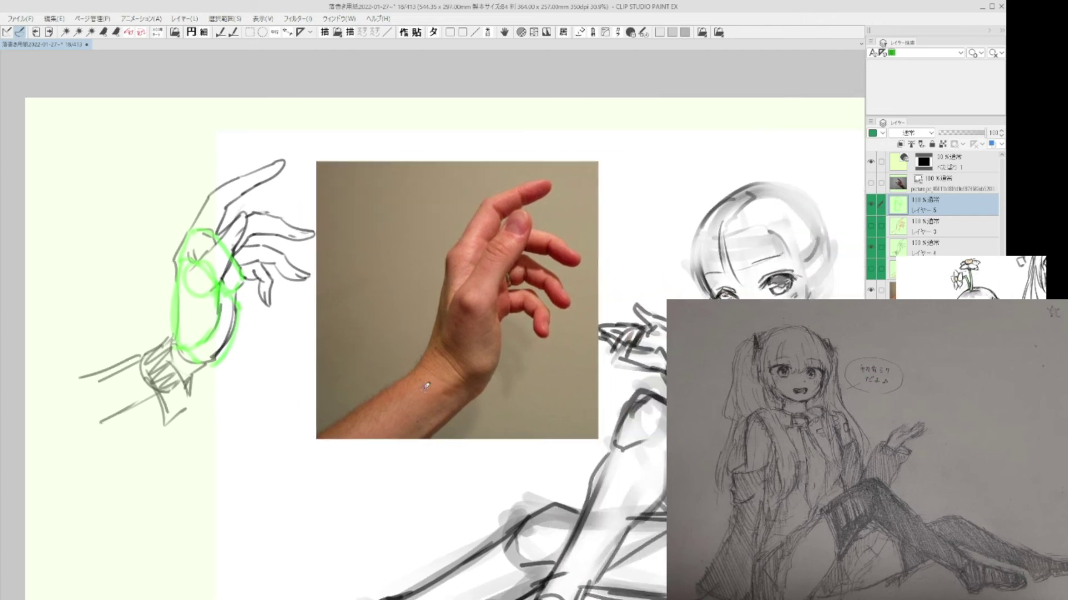
- Delete the green marking layer and show the faint red block sketch in place of the tan hand photo
{"action": "key", "text": "Delete"}
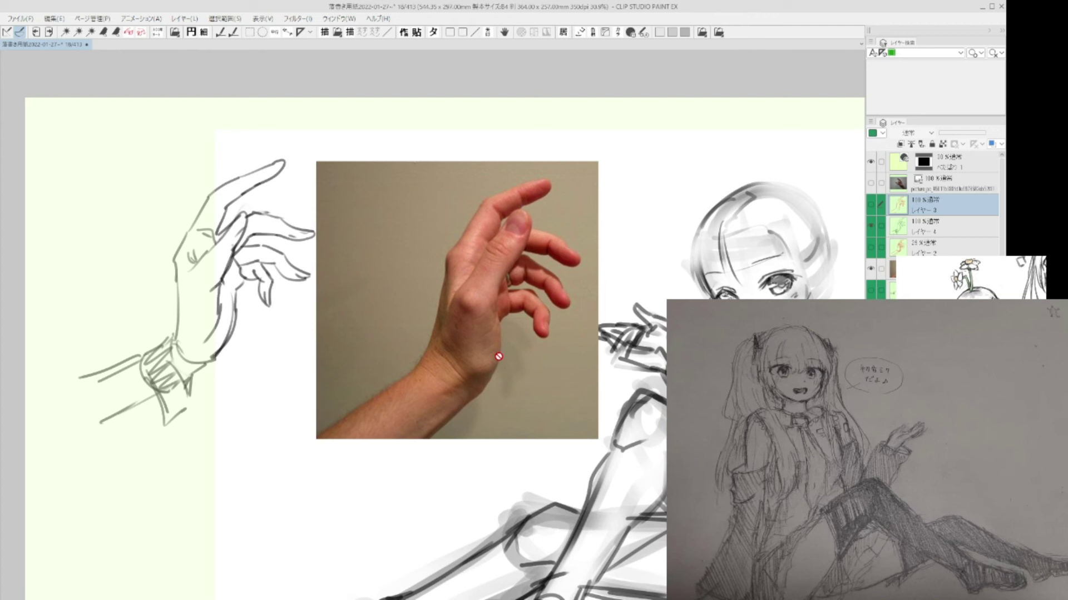
{"action": "left_click", "coordinate": [548, 380], "text": "ctrl+shift"}
{"action": "key", "text": "h"}
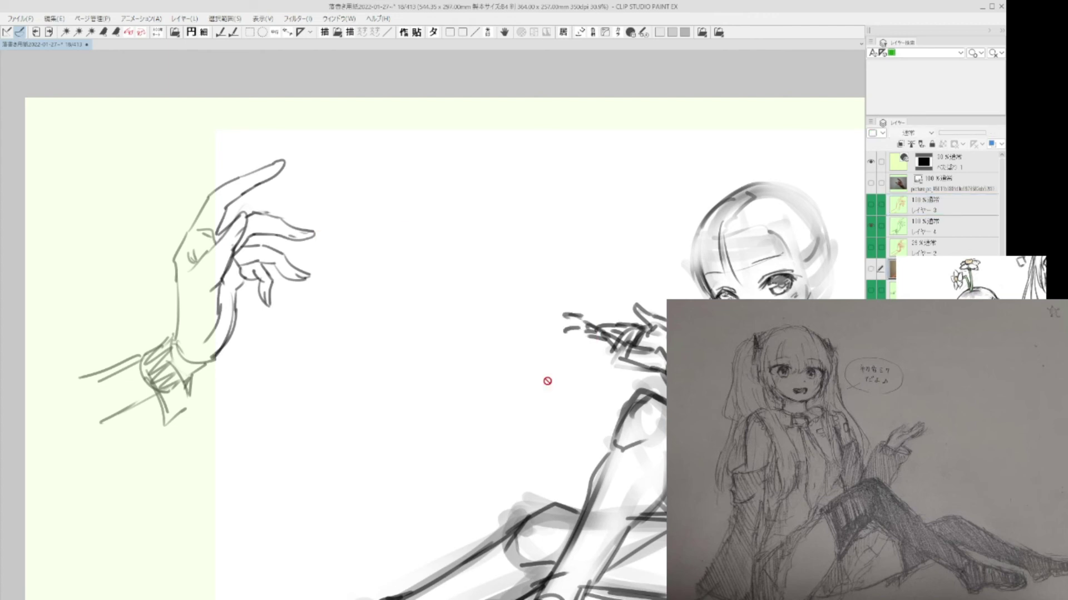
{"action": "left_click", "coordinate": [873, 253]}
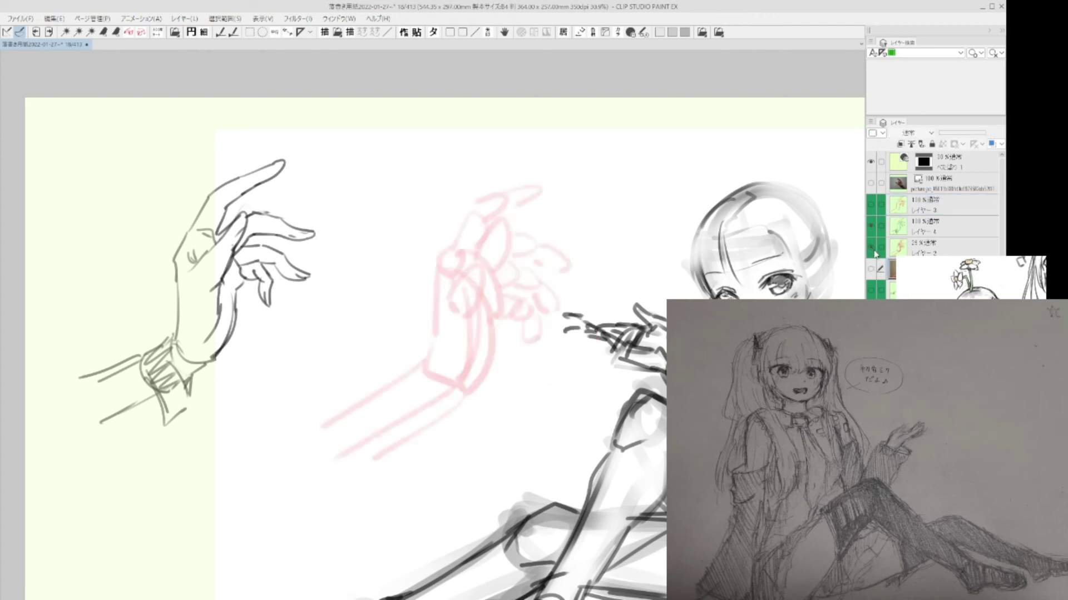
- Raise the red block sketch to 100% opacity and move the black hand drawing closer beside it
{"action": "left_click", "coordinate": [937, 246]}
{"action": "left_click_drag", "start_coordinate": [961, 134], "coordinate": [988, 134]}
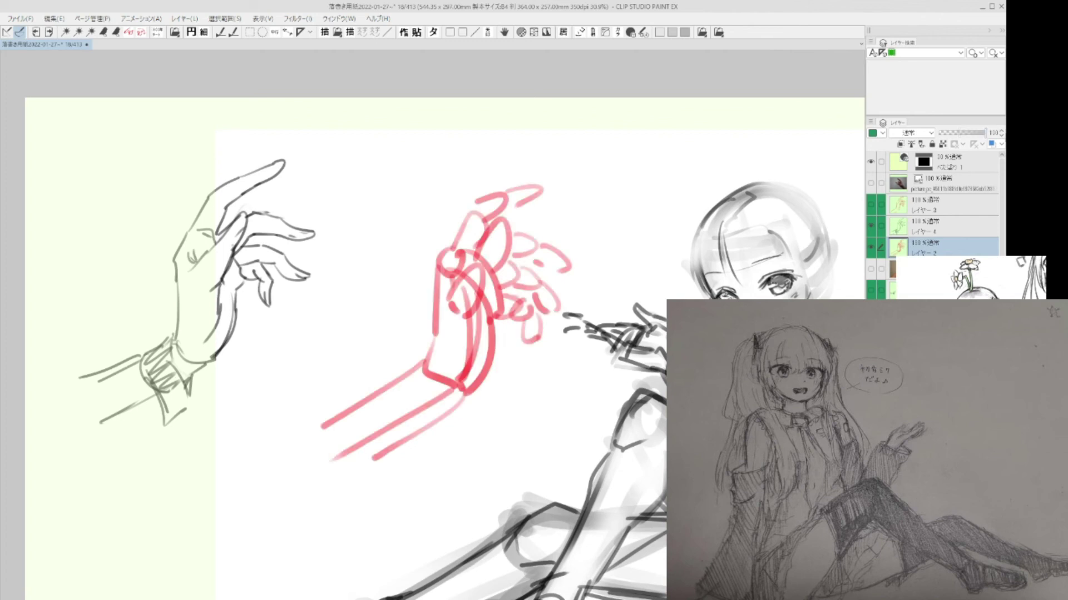
{"action": "left_click", "coordinate": [943, 233]}
{"action": "left_click_drag", "start_coordinate": [343, 366], "coordinate": [429, 393]}
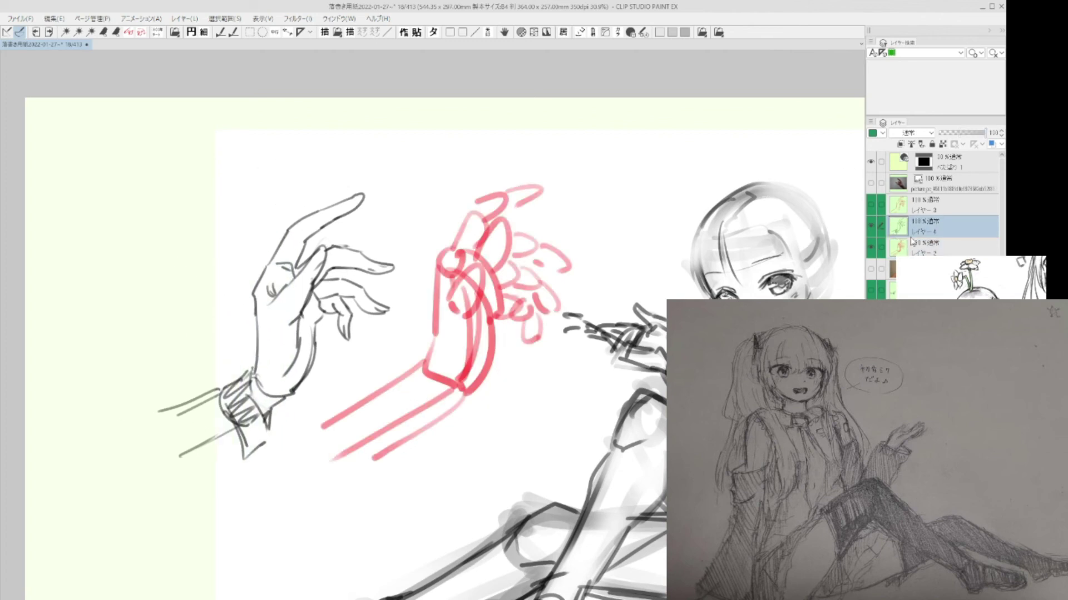
- Fade the red block sketch to about 20% opacity and add a new raster layer above it
{"action": "left_click", "coordinate": [879, 251]}
{"action": "left_click", "coordinate": [952, 133]}
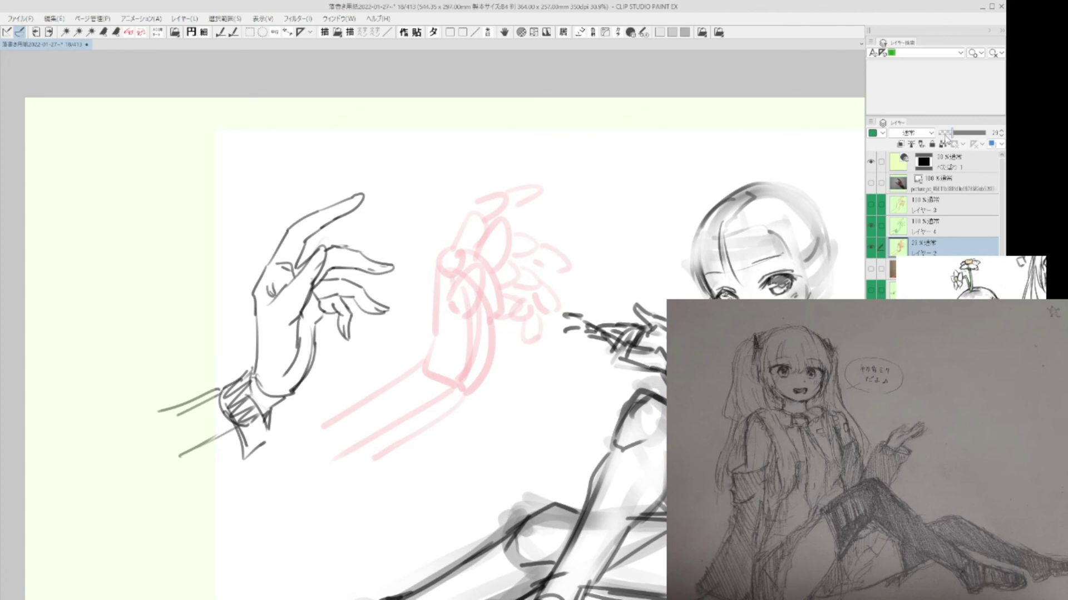
{"action": "key", "text": "ctrl+shift+n"}
- Draw the thumb, palm and forearm outlines in black over the faded red blocks
{"action": "scroll", "coordinate": [503, 272], "scroll_direction": "up", "scroll_amount": 1}
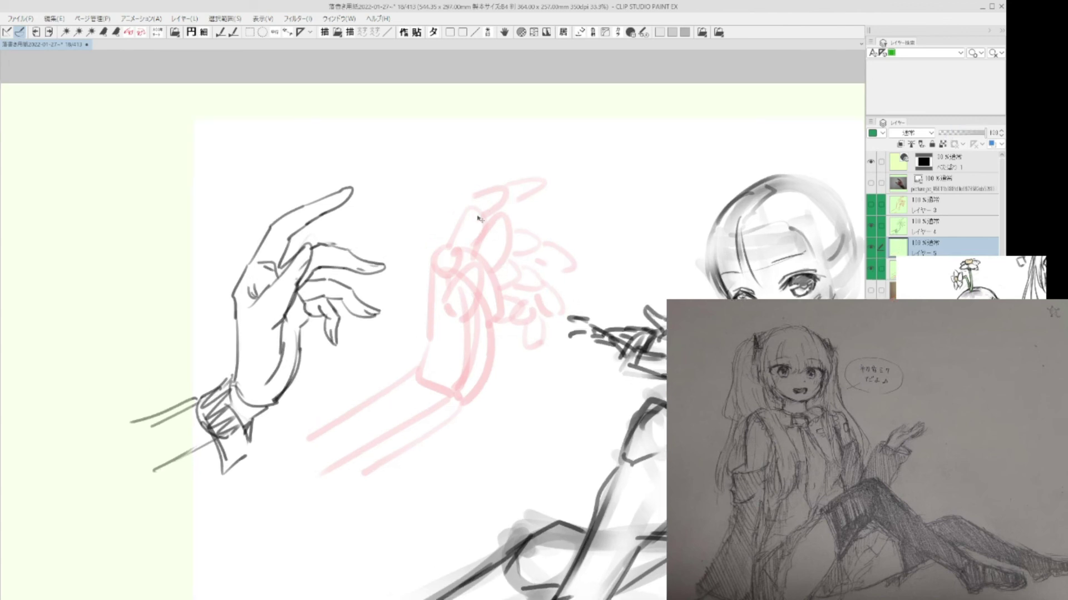
{"action": "mouse_move", "coordinate": [445, 271]}
{"action": "left_mouse_down"}
{"action": "mouse_move", "coordinate": [491, 221]}
{"action": "mouse_move", "coordinate": [505, 260]}
{"action": "mouse_move", "coordinate": [467, 324]}
{"action": "left_mouse_up"}
{"action": "mouse_move", "coordinate": [490, 236]}
{"action": "left_mouse_down"}
{"action": "mouse_move", "coordinate": [427, 259]}
{"action": "mouse_move", "coordinate": [419, 285]}
{"action": "mouse_move", "coordinate": [423, 309]}
{"action": "left_mouse_up"}
{"action": "mouse_move", "coordinate": [496, 281]}
{"action": "left_mouse_down"}
{"action": "mouse_move", "coordinate": [510, 315]}
{"action": "mouse_move", "coordinate": [468, 370]}
{"action": "left_mouse_up"}
{"action": "left_click_drag", "start_coordinate": [417, 299], "coordinate": [411, 366]}
{"action": "left_click_drag", "start_coordinate": [447, 287], "coordinate": [433, 295]}
{"action": "mouse_move", "coordinate": [474, 360]}
{"action": "left_mouse_down"}
{"action": "mouse_move", "coordinate": [435, 385]}
{"action": "mouse_move", "coordinate": [413, 362]}
{"action": "mouse_move", "coordinate": [437, 396]}
{"action": "left_mouse_up"}
{"action": "mouse_move", "coordinate": [499, 333]}
{"action": "left_mouse_down"}
{"action": "mouse_move", "coordinate": [494, 384]}
{"action": "mouse_move", "coordinate": [463, 406]}
{"action": "left_mouse_up"}
{"action": "left_click_drag", "start_coordinate": [397, 379], "coordinate": [303, 439]}
{"action": "left_click_drag", "start_coordinate": [375, 438], "coordinate": [433, 408]}
{"action": "left_click_drag", "start_coordinate": [463, 409], "coordinate": [349, 486]}
- Draw the index finger in black behind the thumb, following the red blocks
{"action": "left_click_drag", "start_coordinate": [539, 272], "coordinate": [509, 286]}
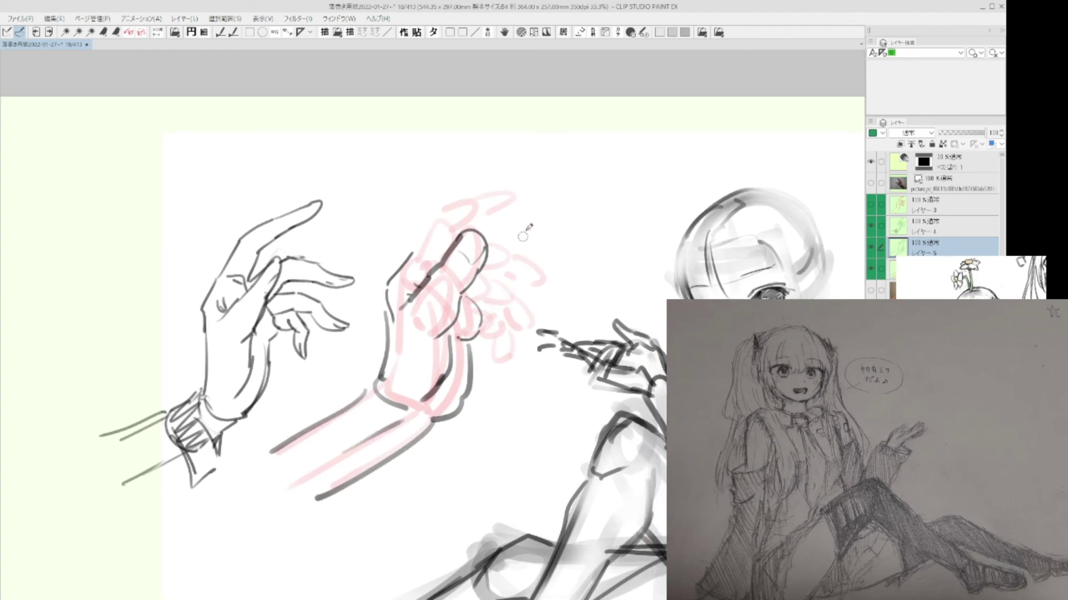
{"action": "left_click_drag", "start_coordinate": [505, 237], "coordinate": [499, 248]}
{"action": "mouse_move", "coordinate": [409, 260]}
{"action": "left_mouse_down"}
{"action": "mouse_move", "coordinate": [442, 216]}
{"action": "mouse_move", "coordinate": [429, 227]}
{"action": "mouse_move", "coordinate": [496, 199]}
{"action": "mouse_move", "coordinate": [495, 229]}
{"action": "left_mouse_up"}
{"action": "mouse_move", "coordinate": [493, 229]}
{"action": "left_mouse_down"}
{"action": "mouse_move", "coordinate": [460, 241]}
{"action": "mouse_move", "coordinate": [510, 244]}
{"action": "mouse_move", "coordinate": [546, 266]}
{"action": "mouse_move", "coordinate": [525, 282]}
{"action": "mouse_move", "coordinate": [472, 288]}
{"action": "mouse_move", "coordinate": [523, 276]}
{"action": "mouse_move", "coordinate": [485, 288]}
{"action": "mouse_move", "coordinate": [518, 296]}
{"action": "mouse_move", "coordinate": [532, 317]}
{"action": "mouse_move", "coordinate": [465, 291]}
{"action": "left_mouse_up"}
{"action": "left_click", "coordinate": [439, 253]}
- Draw the curled little, ring and middle fingers in black over the red finger blocks
{"action": "mouse_move", "coordinate": [480, 333]}
{"action": "left_mouse_down"}
{"action": "mouse_move", "coordinate": [476, 346]}
{"action": "mouse_move", "coordinate": [505, 330]}
{"action": "mouse_move", "coordinate": [521, 339]}
{"action": "mouse_move", "coordinate": [501, 349]}
{"action": "mouse_move", "coordinate": [522, 359]}
{"action": "left_mouse_up"}
{"action": "left_click_drag", "start_coordinate": [525, 315], "coordinate": [528, 329]}
{"action": "mouse_move", "coordinate": [507, 290]}
{"action": "left_mouse_down"}
{"action": "mouse_move", "coordinate": [491, 291]}
{"action": "mouse_move", "coordinate": [531, 318]}
{"action": "left_mouse_up"}
{"action": "left_click_drag", "start_coordinate": [494, 275], "coordinate": [504, 282]}
{"action": "left_click_drag", "start_coordinate": [494, 285], "coordinate": [467, 293]}
{"action": "left_click_drag", "start_coordinate": [486, 249], "coordinate": [510, 254]}
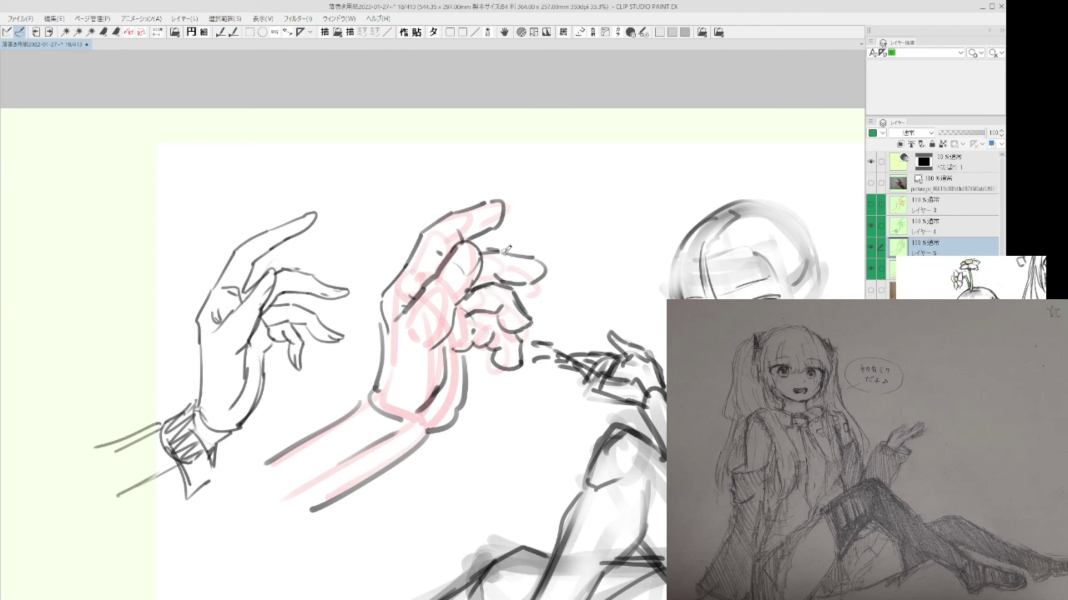
- Add an outer contour along the back of the hand down to the wrist, with short hatching beside it
{"action": "mouse_move", "coordinate": [409, 317]}
{"action": "left_mouse_down"}
{"action": "mouse_move", "coordinate": [424, 326]}
{"action": "mouse_move", "coordinate": [406, 327]}
{"action": "left_mouse_up"}
{"action": "left_click_drag", "start_coordinate": [402, 330], "coordinate": [392, 343]}
{"action": "left_click_drag", "start_coordinate": [382, 291], "coordinate": [369, 317]}
{"action": "left_click_drag", "start_coordinate": [369, 315], "coordinate": [373, 403]}
{"action": "left_click_drag", "start_coordinate": [374, 333], "coordinate": [384, 323]}
{"action": "mouse_move", "coordinate": [375, 340]}
{"action": "left_mouse_down"}
{"action": "mouse_move", "coordinate": [386, 332]}
{"action": "mouse_move", "coordinate": [391, 341]}
{"action": "left_mouse_up"}
{"action": "left_click_drag", "start_coordinate": [377, 362], "coordinate": [388, 367]}
{"action": "left_click_drag", "start_coordinate": [379, 378], "coordinate": [388, 374]}
{"action": "mouse_move", "coordinate": [388, 383]}
{"action": "left_mouse_down"}
{"action": "mouse_move", "coordinate": [342, 412]}
{"action": "mouse_move", "coordinate": [364, 477]}
{"action": "left_mouse_up"}
- Erase stray lines around the wrist and knuckles and redraw the index finger's tip and upper edge
{"action": "key", "text": "e"}
{"action": "left_click_drag", "start_coordinate": [413, 444], "coordinate": [422, 447]}
{"action": "mouse_move", "coordinate": [416, 262]}
{"action": "left_mouse_down"}
{"action": "mouse_move", "coordinate": [396, 294]}
{"action": "mouse_move", "coordinate": [387, 289]}
{"action": "left_mouse_up"}
{"action": "key", "text": "e"}
{"action": "key", "text": "p"}
{"action": "left_click_drag", "start_coordinate": [496, 201], "coordinate": [496, 220]}
{"action": "left_click_drag", "start_coordinate": [493, 223], "coordinate": [422, 235]}
{"action": "left_click_drag", "start_coordinate": [413, 242], "coordinate": [408, 254]}
- Erase and redraw the middle and ring fingertips shorter, and touch up the little finger
{"action": "key", "text": "e"}
{"action": "left_click_drag", "start_coordinate": [544, 260], "coordinate": [532, 287]}
{"action": "key", "text": "p"}
{"action": "left_click_drag", "start_coordinate": [538, 262], "coordinate": [526, 284]}
{"action": "mouse_move", "coordinate": [494, 281]}
{"action": "left_mouse_down"}
{"action": "mouse_move", "coordinate": [519, 286]}
{"action": "mouse_move", "coordinate": [535, 261]}
{"action": "mouse_move", "coordinate": [538, 270]}
{"action": "left_mouse_up"}
{"action": "key", "text": "e"}
{"action": "mouse_move", "coordinate": [533, 319]}
{"action": "left_mouse_down"}
{"action": "mouse_move", "coordinate": [518, 297]}
{"action": "mouse_move", "coordinate": [529, 313]}
{"action": "left_mouse_up"}
{"action": "key", "text": "p"}
{"action": "mouse_move", "coordinate": [532, 318]}
{"action": "left_mouse_down"}
{"action": "mouse_move", "coordinate": [518, 332]}
{"action": "mouse_move", "coordinate": [498, 315]}
{"action": "mouse_move", "coordinate": [458, 322]}
{"action": "mouse_move", "coordinate": [464, 338]}
{"action": "mouse_move", "coordinate": [445, 345]}
{"action": "mouse_move", "coordinate": [458, 356]}
{"action": "mouse_move", "coordinate": [473, 331]}
{"action": "mouse_move", "coordinate": [447, 416]}
{"action": "left_mouse_up"}
{"action": "left_click_drag", "start_coordinate": [517, 343], "coordinate": [500, 365]}
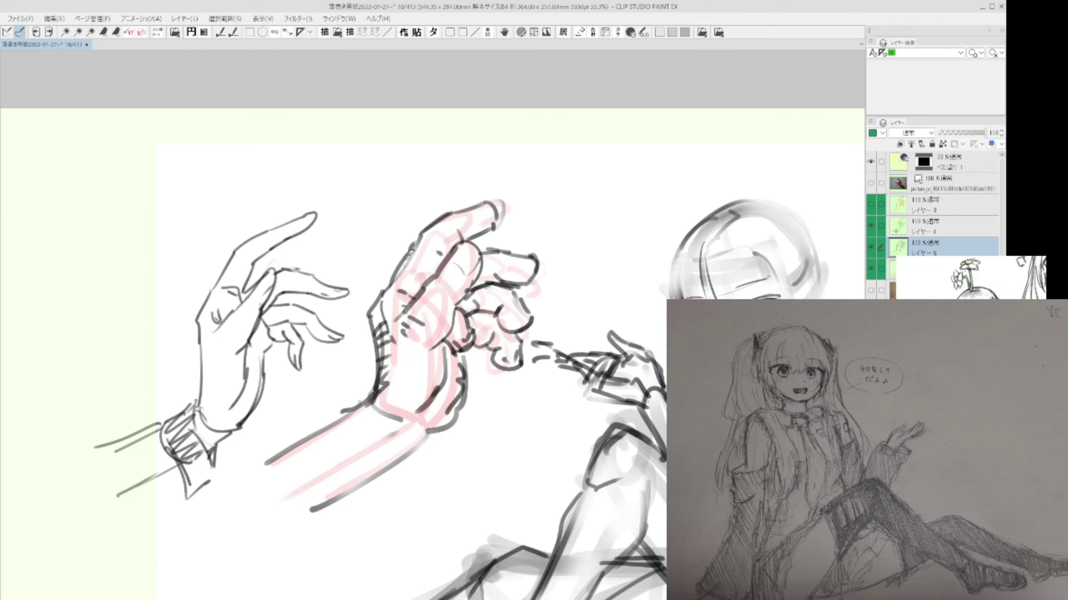
- Touch up the thumb's edge and draw the wrist and forearm lines with short fold strokes
{"action": "mouse_move", "coordinate": [437, 272]}
{"action": "left_mouse_down"}
{"action": "mouse_move", "coordinate": [454, 241]}
{"action": "mouse_move", "coordinate": [442, 258]}
{"action": "mouse_move", "coordinate": [470, 242]}
{"action": "left_mouse_up"}
{"action": "left_click_drag", "start_coordinate": [371, 392], "coordinate": [311, 431]}
{"action": "left_click_drag", "start_coordinate": [291, 443], "coordinate": [255, 468]}
{"action": "mouse_move", "coordinate": [375, 402]}
{"action": "left_mouse_down"}
{"action": "mouse_move", "coordinate": [352, 410]}
{"action": "mouse_move", "coordinate": [375, 392]}
{"action": "mouse_move", "coordinate": [379, 414]}
{"action": "left_mouse_up"}
{"action": "mouse_move", "coordinate": [361, 400]}
{"action": "left_mouse_down"}
{"action": "mouse_move", "coordinate": [358, 417]}
{"action": "mouse_move", "coordinate": [391, 435]}
{"action": "left_mouse_up"}
{"action": "left_click_drag", "start_coordinate": [387, 438], "coordinate": [369, 456]}
{"action": "left_click_drag", "start_coordinate": [285, 505], "coordinate": [313, 485]}
{"action": "left_click_drag", "start_coordinate": [353, 410], "coordinate": [347, 430]}
{"action": "left_click_drag", "start_coordinate": [336, 419], "coordinate": [332, 429]}
{"action": "left_click_drag", "start_coordinate": [329, 425], "coordinate": [281, 462]}
- Hide the red block sketch and return to the new hand drawing's layer
{"action": "left_click", "coordinate": [430, 368], "text": "ctrl+shift"}
{"action": "key", "text": "h"}
{"action": "mouse_move", "coordinate": [628, 335]}
{"action": "left_mouse_down"}
{"action": "mouse_move", "coordinate": [596, 332]}
{"action": "mouse_move", "coordinate": [547, 354]}
{"action": "mouse_move", "coordinate": [507, 349]}
{"action": "left_mouse_up"}
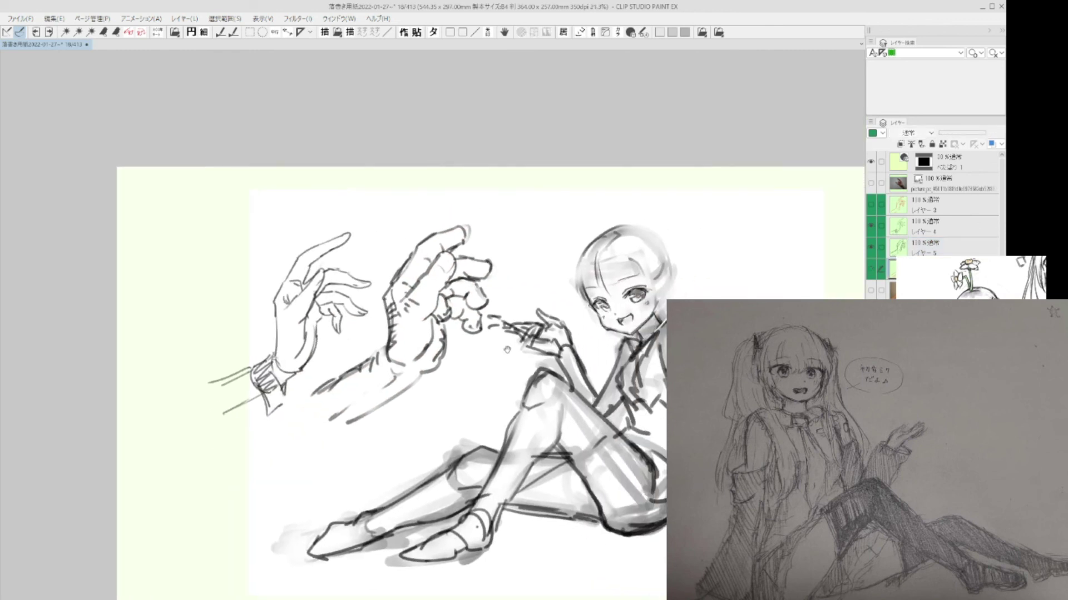
{"action": "key", "text": "alt+bracketright"}
- Draw a loose, wide sleeve with fold lines around the forearm of the new hand drawing
{"action": "mouse_move", "coordinate": [345, 387]}
{"action": "left_mouse_down"}
{"action": "mouse_move", "coordinate": [300, 412]}
{"action": "mouse_move", "coordinate": [391, 401]}
{"action": "mouse_move", "coordinate": [386, 355]}
{"action": "left_mouse_up"}
{"action": "mouse_move", "coordinate": [307, 393]}
{"action": "left_mouse_down"}
{"action": "mouse_move", "coordinate": [379, 343]}
{"action": "mouse_move", "coordinate": [302, 393]}
{"action": "left_mouse_up"}
{"action": "left_click_drag", "start_coordinate": [423, 372], "coordinate": [369, 416]}
{"action": "left_click_drag", "start_coordinate": [373, 349], "coordinate": [358, 377]}
{"action": "mouse_move", "coordinate": [389, 331]}
{"action": "left_mouse_down"}
{"action": "mouse_move", "coordinate": [348, 362]}
{"action": "mouse_move", "coordinate": [340, 389]}
{"action": "left_mouse_up"}
{"action": "mouse_move", "coordinate": [342, 366]}
{"action": "left_mouse_down"}
{"action": "mouse_move", "coordinate": [327, 388]}
{"action": "mouse_move", "coordinate": [306, 392]}
{"action": "left_mouse_up"}
{"action": "mouse_move", "coordinate": [321, 408]}
{"action": "left_mouse_down"}
{"action": "mouse_move", "coordinate": [357, 439]}
{"action": "mouse_move", "coordinate": [412, 381]}
{"action": "left_mouse_up"}
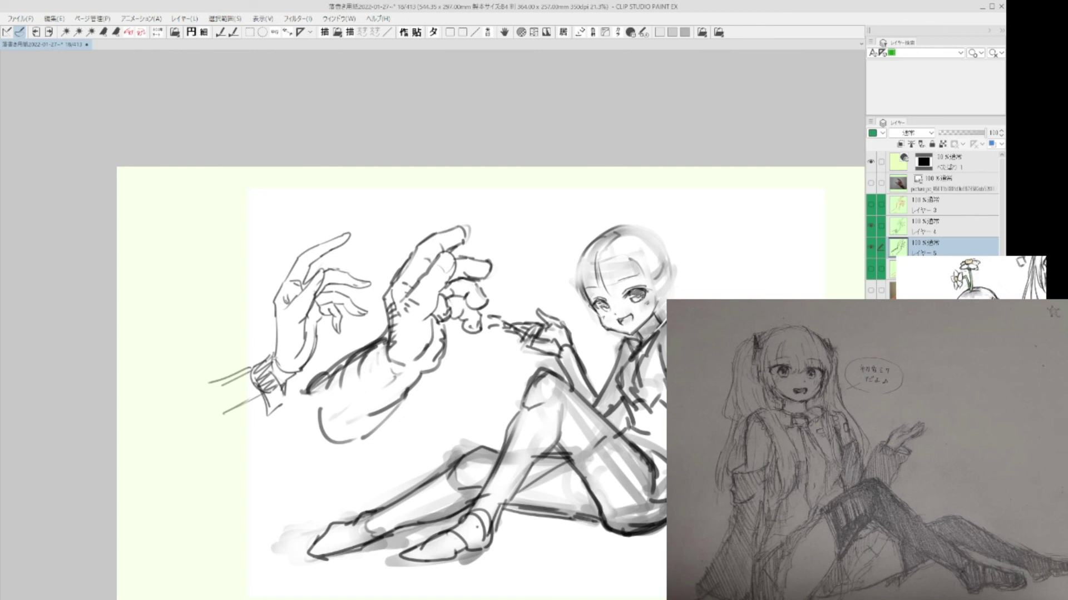
- Bring back the coloured hand-structure diagrams, keep the red finger-section notes hidden, and select the diagram layer
{"action": "scroll", "coordinate": [934, 223], "scroll_direction": "down", "scroll_amount": 2}
{"action": "left_click", "coordinate": [871, 292]}
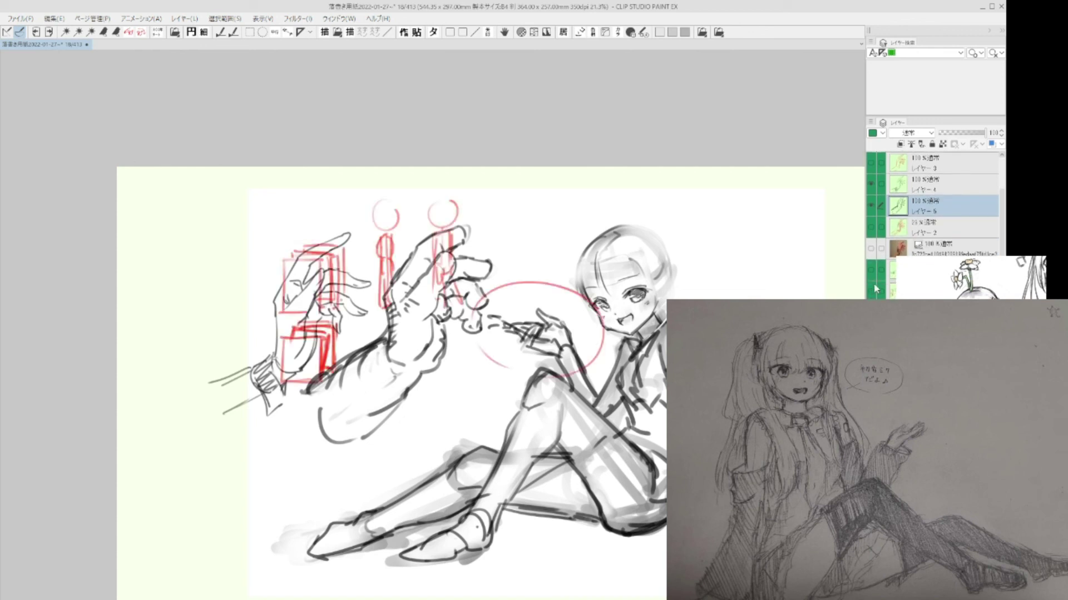
{"action": "left_click", "coordinate": [870, 292]}
{"action": "left_click", "coordinate": [871, 271]}
{"action": "left_click", "coordinate": [393, 444], "text": "ctrl+shift"}
{"action": "left_click_drag", "start_coordinate": [514, 433], "coordinate": [491, 464]}
{"action": "left_click_drag", "start_coordinate": [542, 386], "coordinate": [551, 405]}
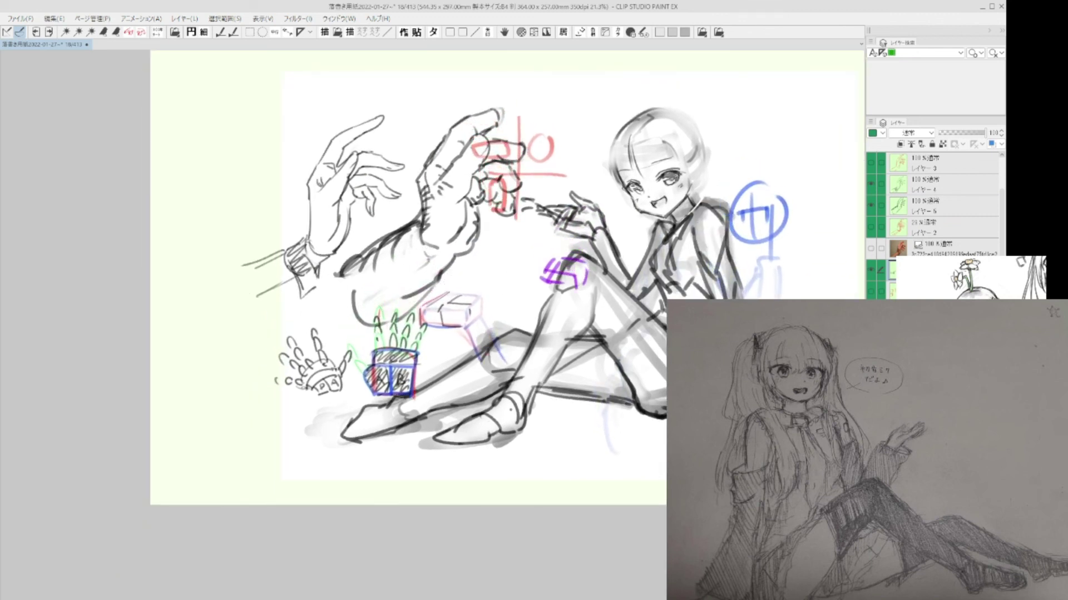